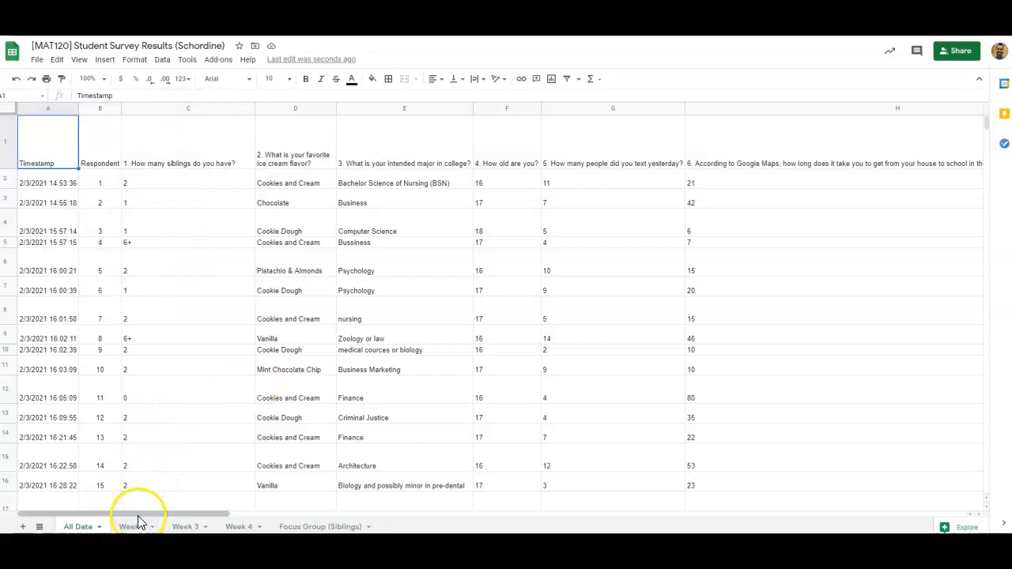
Step: Look through the Week 2, Week 3, Week 4 and Focus Group (Siblings) sheets and return to All Data
click(131, 527)
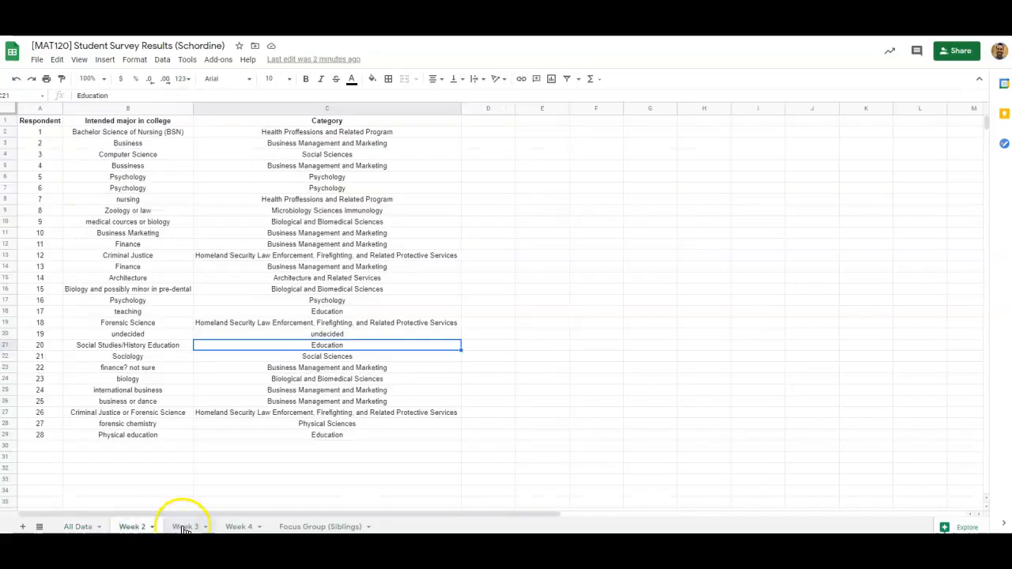
click(183, 527)
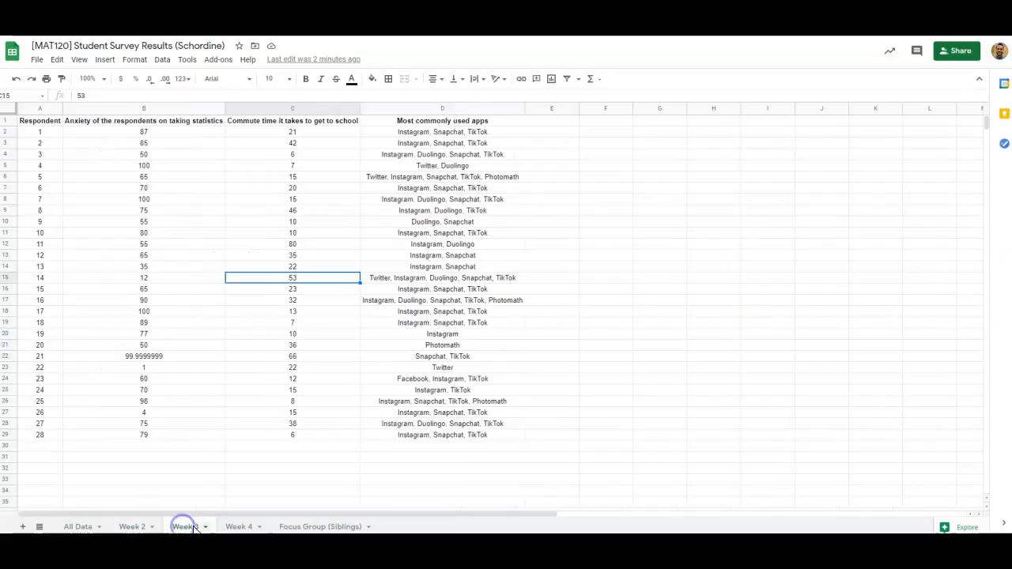
click(245, 528)
click(299, 527)
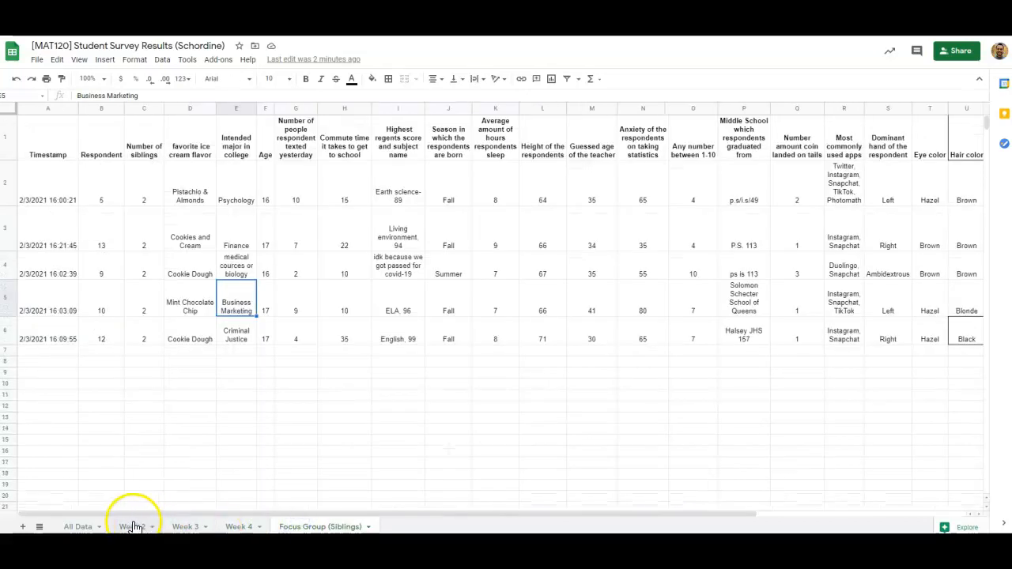
click(79, 527)
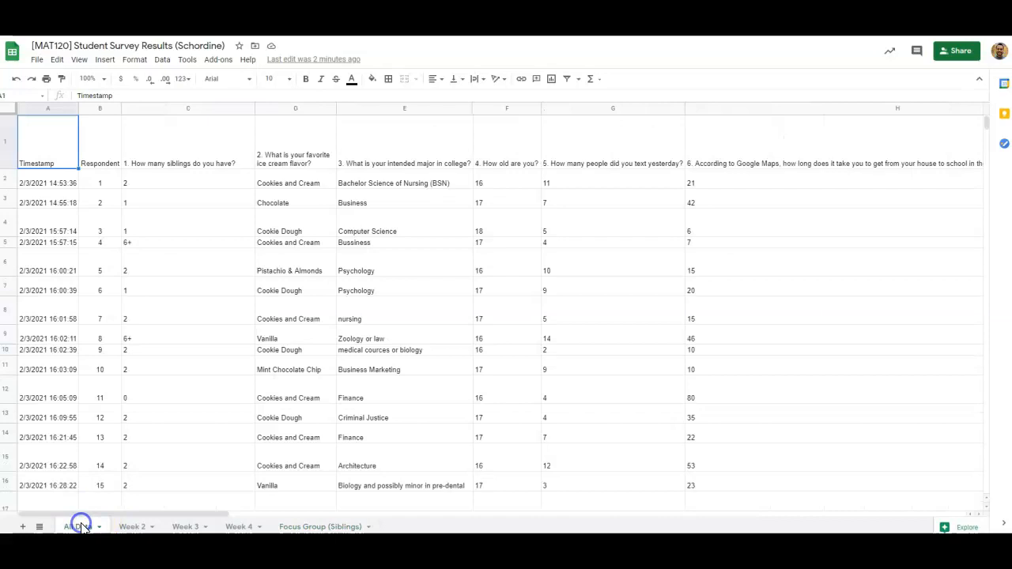
Step: Try bold formatting on the header row of the All Data sheet and undo it
click(13, 150)
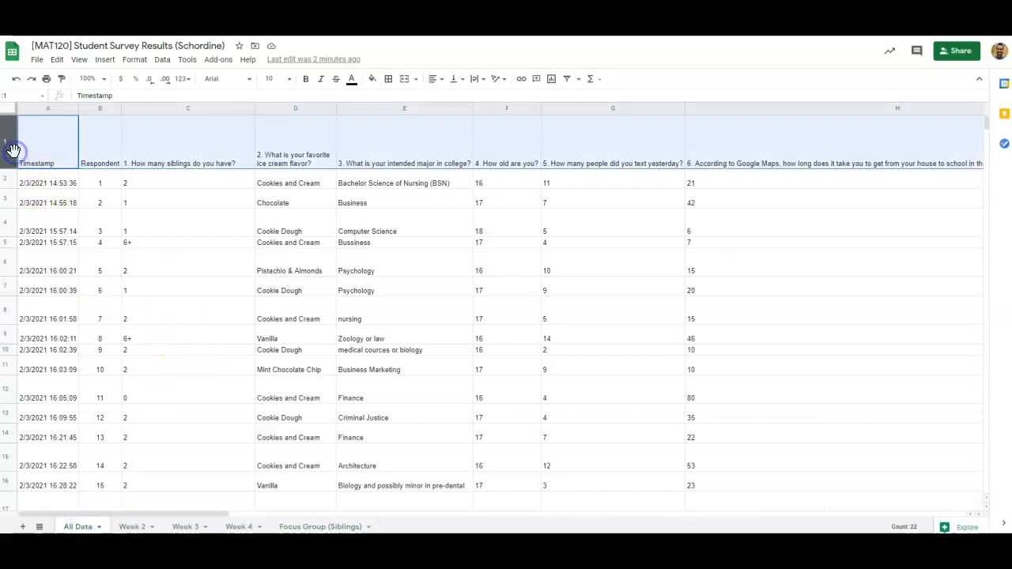
key(ctrl+b)
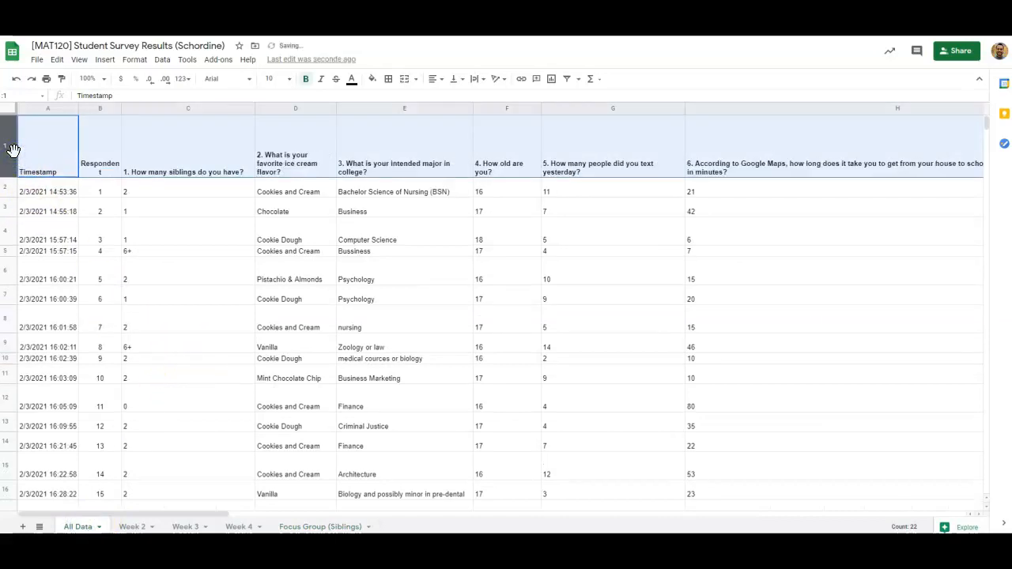
click(171, 208)
key(ctrl+z)
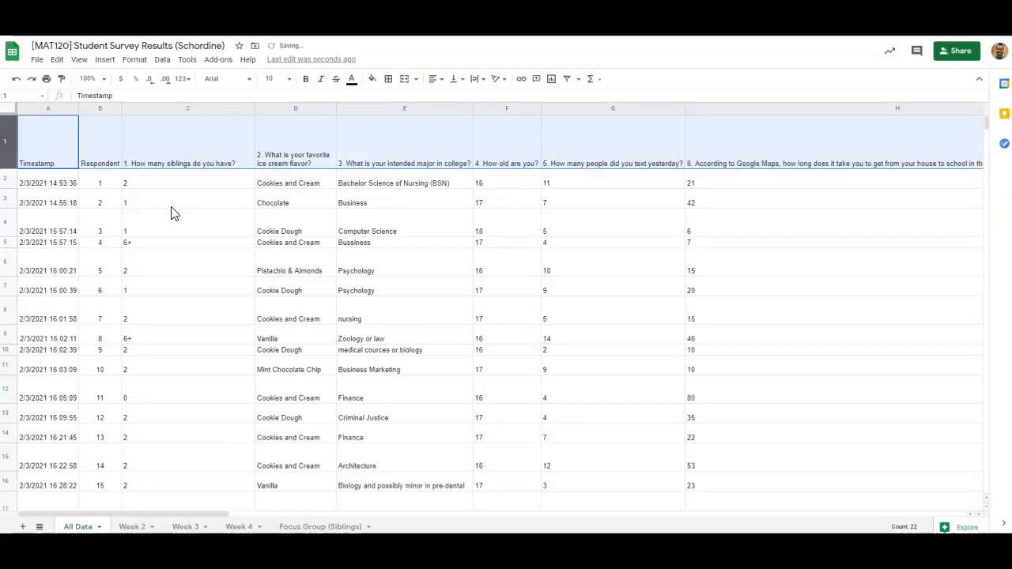
Step: Examine the Intended major in college and Category columns on the Week 2 sheet
click(132, 527)
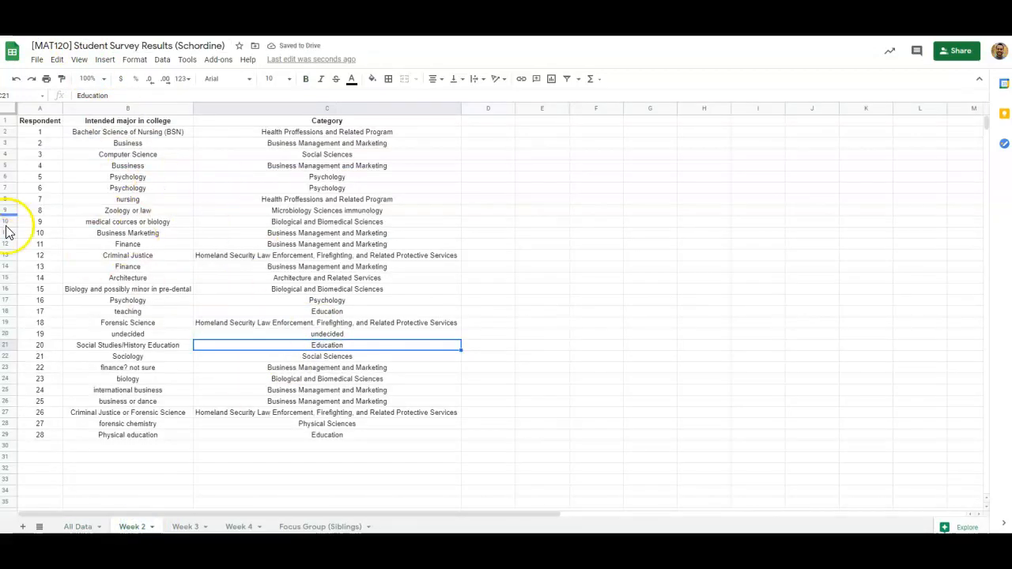
click(147, 121)
drag(145, 132, 140, 448)
click(375, 348)
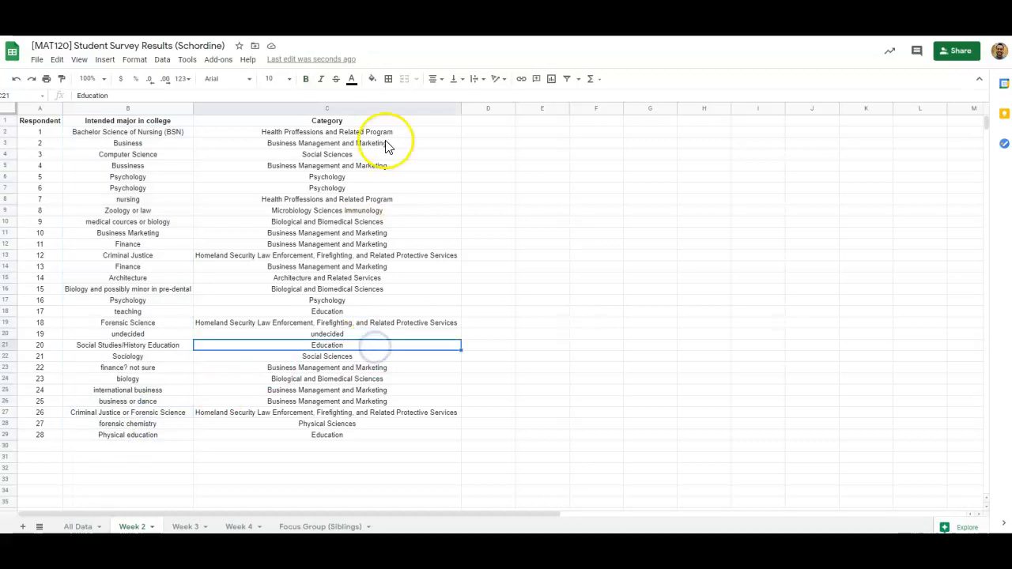
drag(378, 122, 377, 438)
click(521, 414)
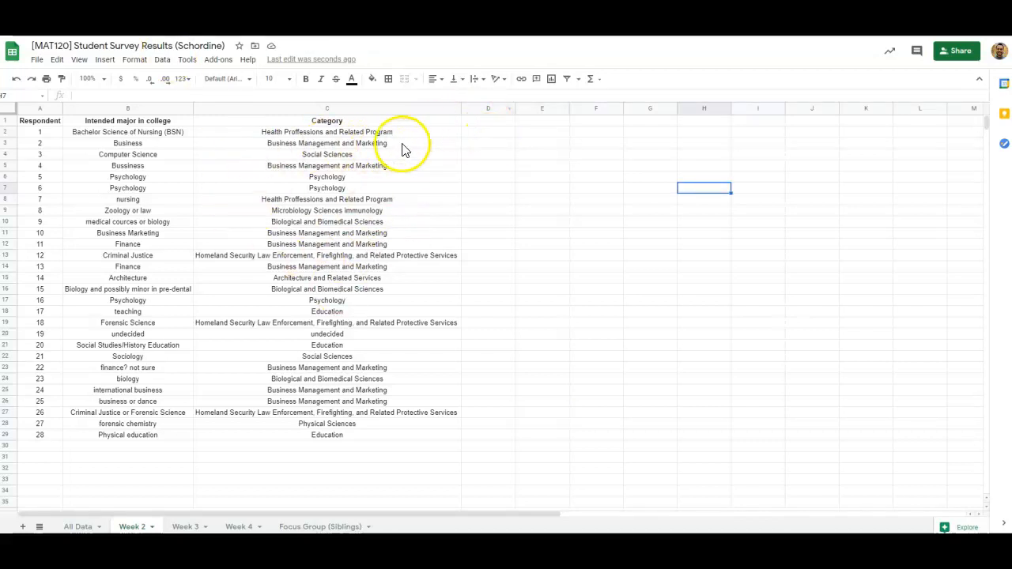
Step: Insert a pie chart of the categories in C2:C29 on the Week 2 sheet and place it beside the data
drag(316, 132, 331, 437)
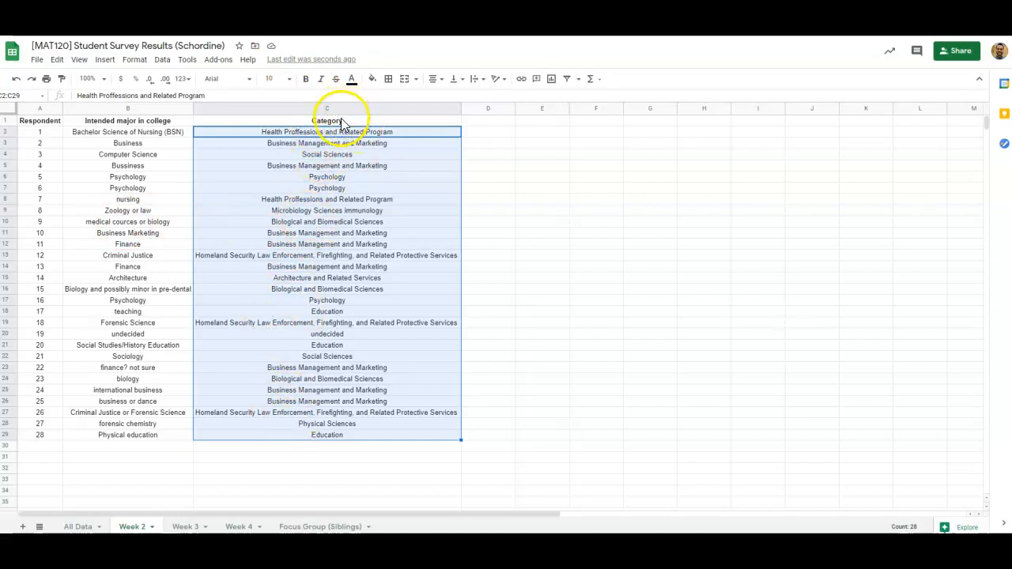
click(104, 61)
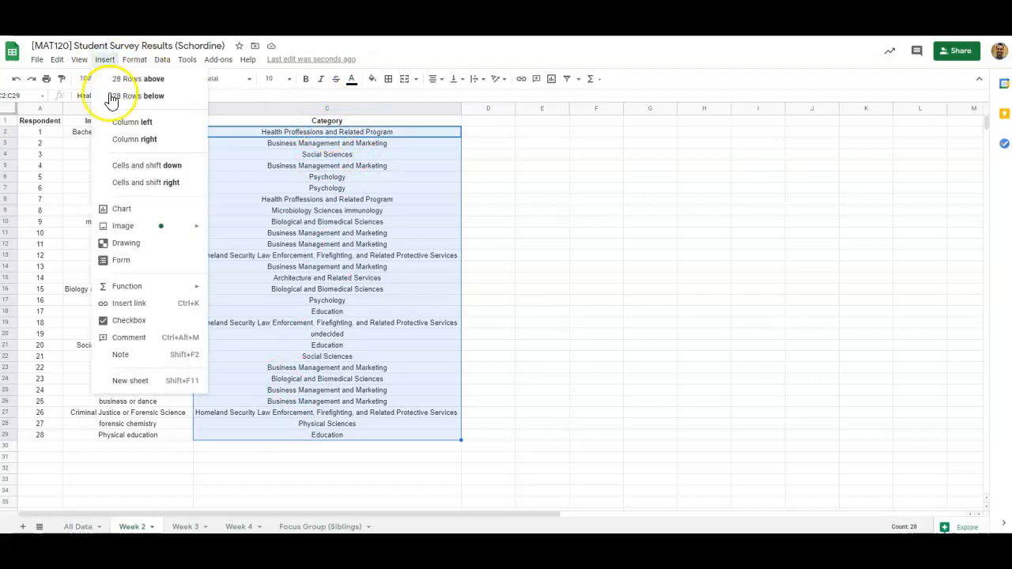
click(122, 210)
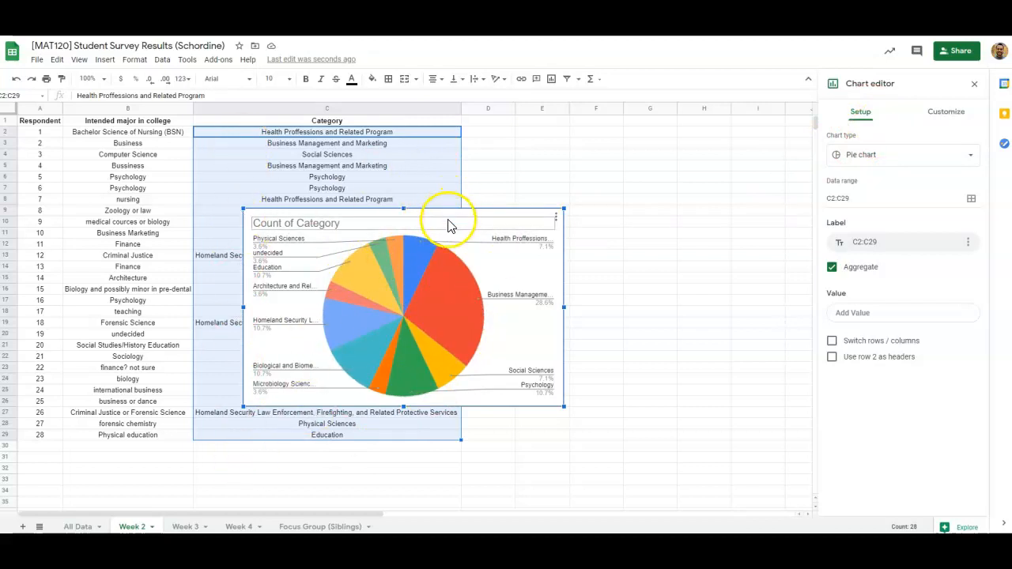
drag(443, 223, 669, 142)
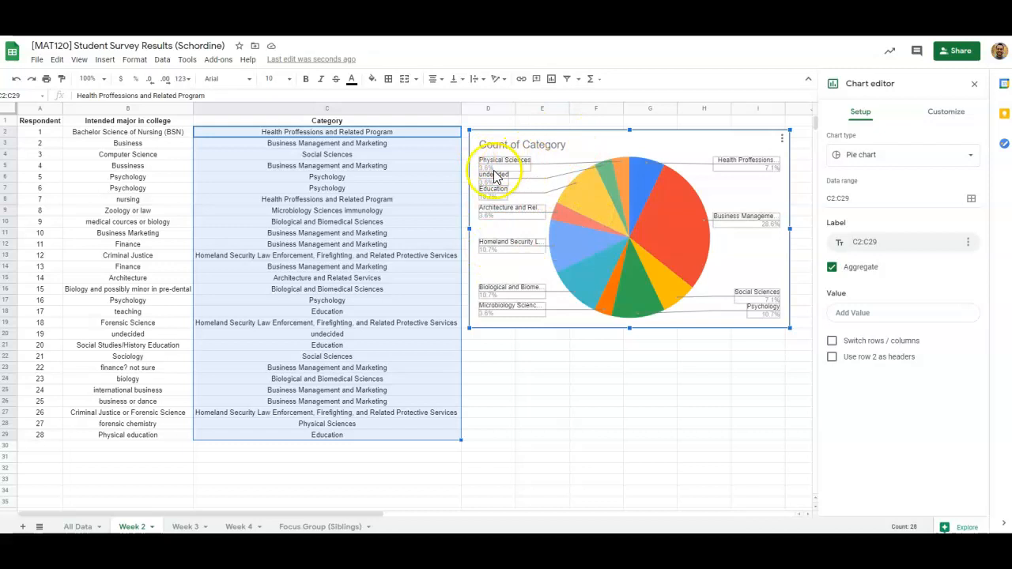
Step: Change the pie chart's title to "College Majors for QMHS Students"
double_click(549, 146)
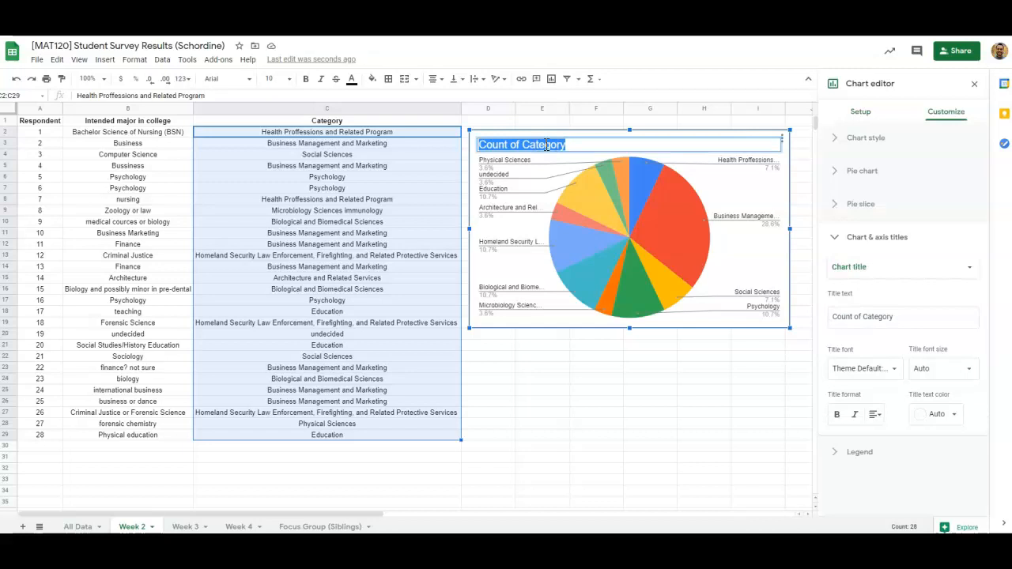
text(C)
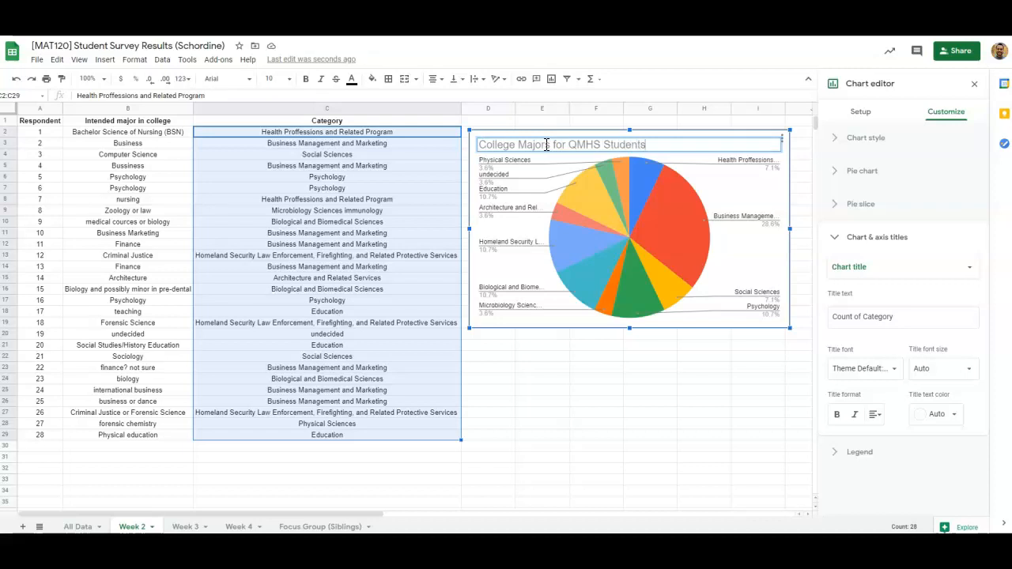
click(637, 387)
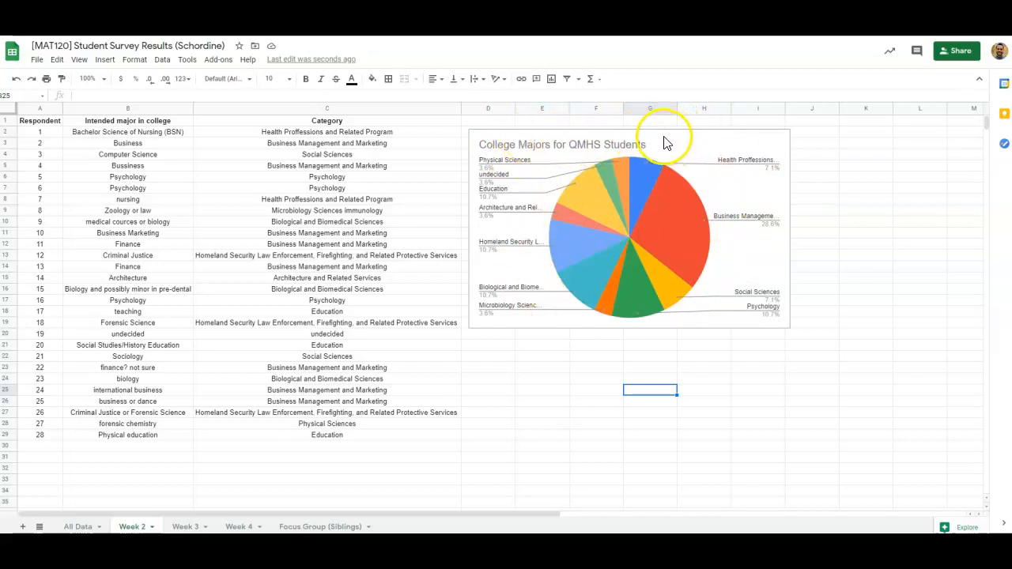
Step: Move the pie chart farther from the data so it spans columns H to M from the first row
click(638, 147)
drag(672, 145, 858, 123)
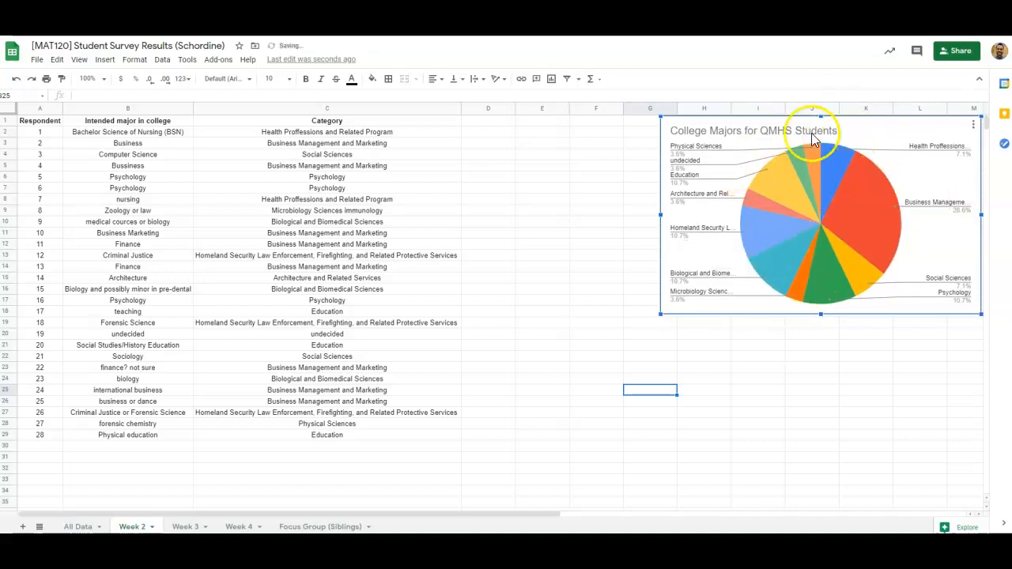
click(546, 290)
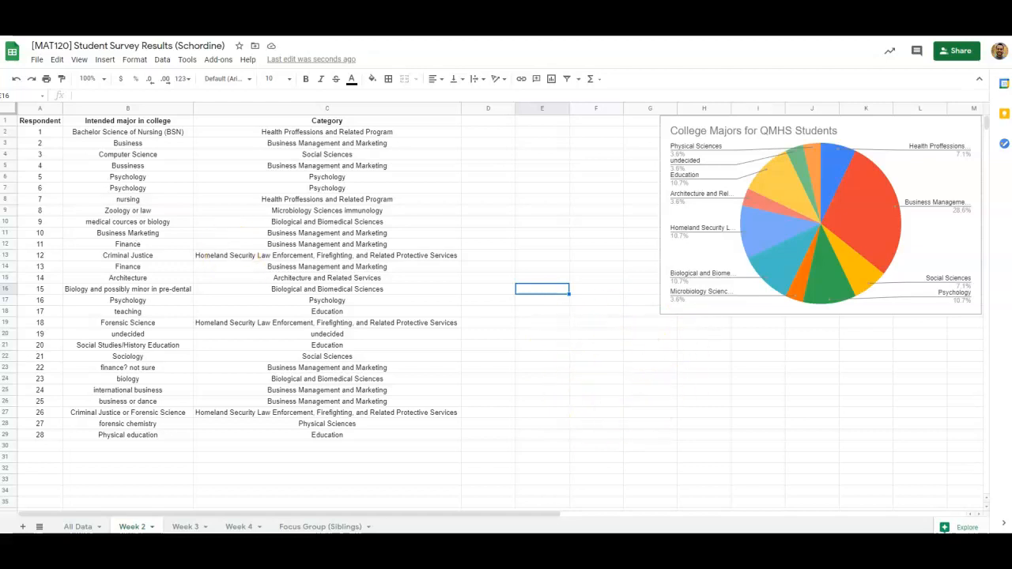
click(543, 166)
Step: Insert a second chart from the same category data in C2:C29
drag(396, 134, 353, 435)
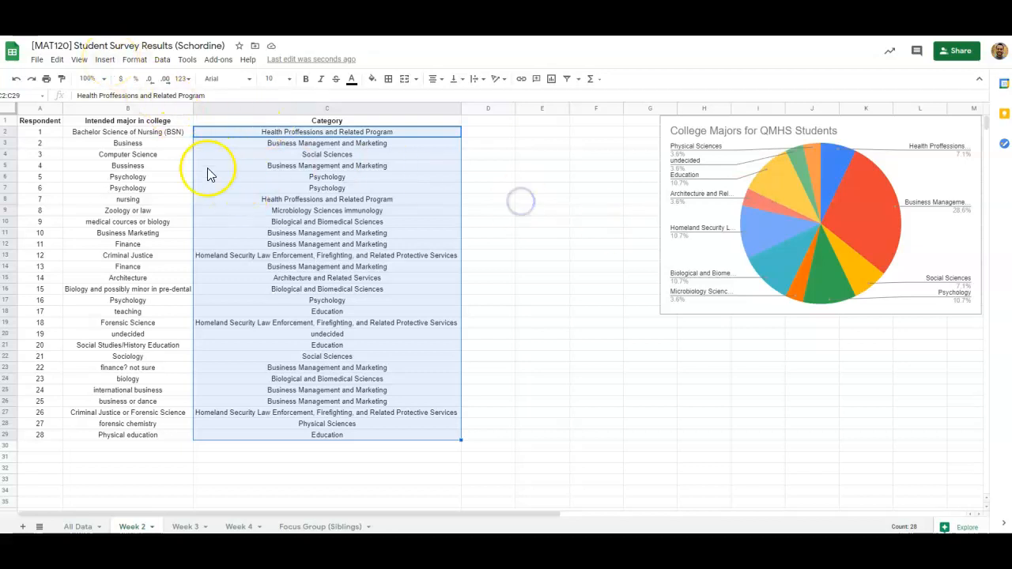
click(105, 64)
click(143, 209)
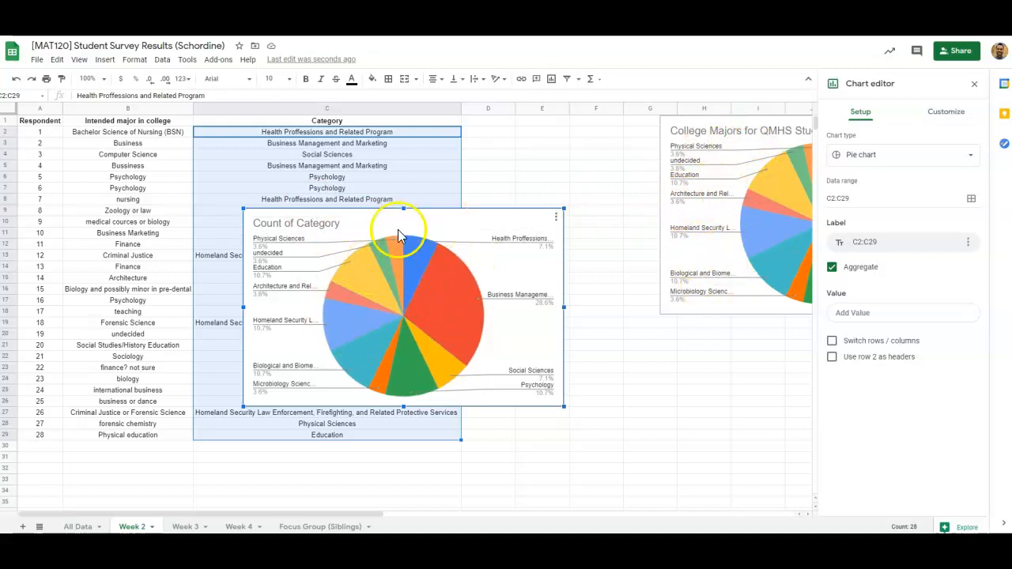
Step: Try the bar, column, line and stacked bar chart types on the second chart
click(869, 157)
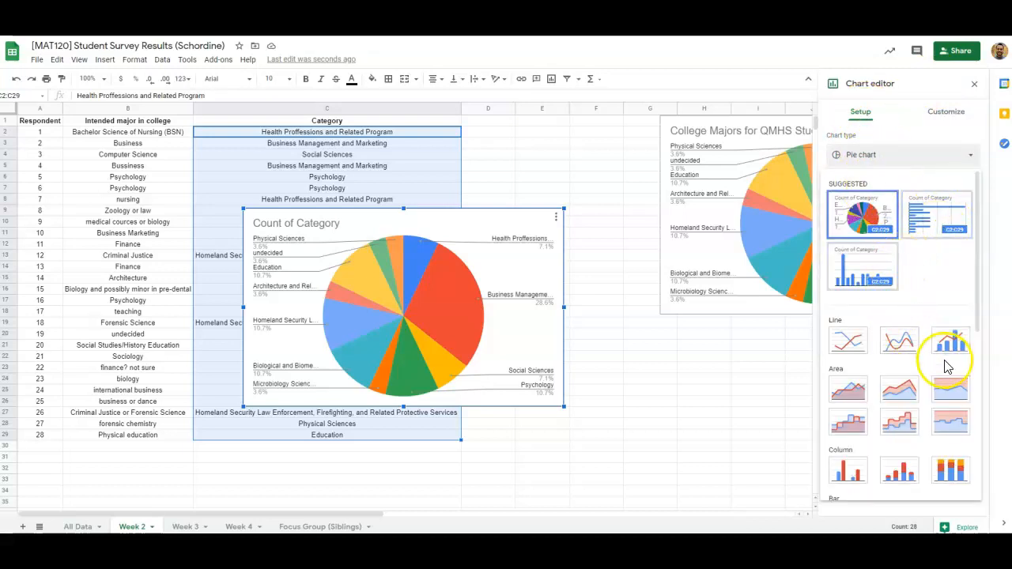
click(936, 206)
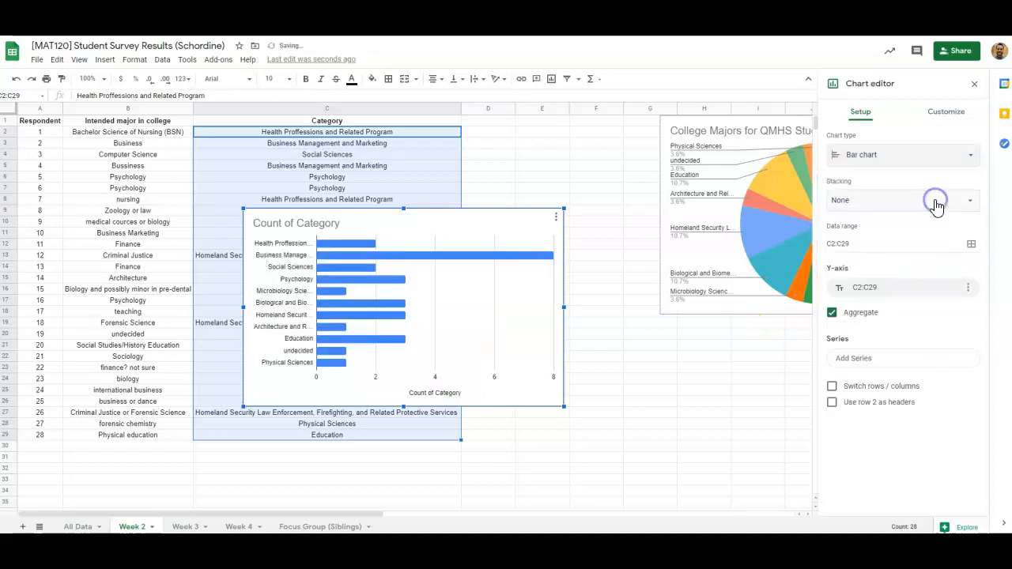
click(908, 157)
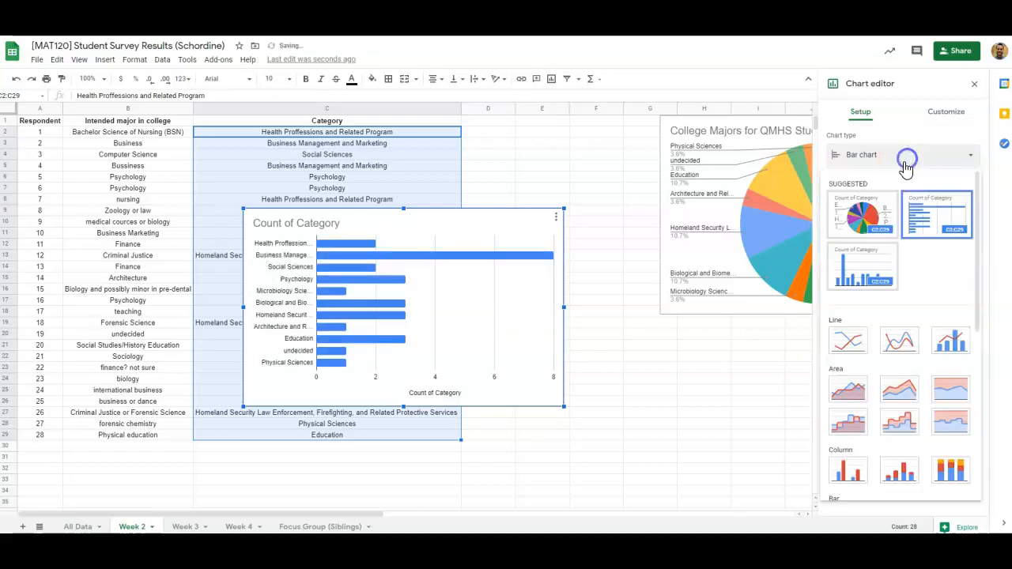
click(870, 273)
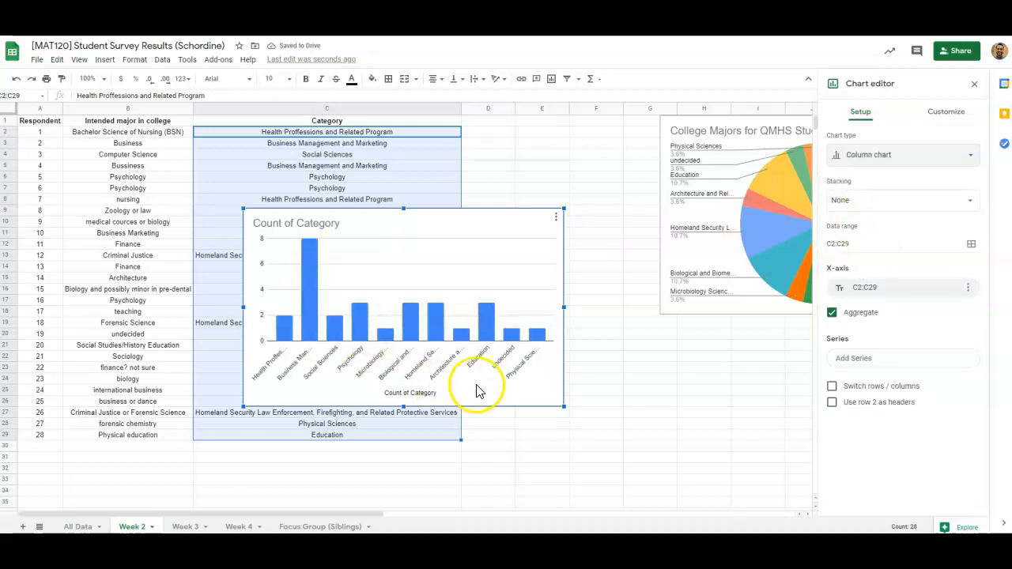
click(938, 158)
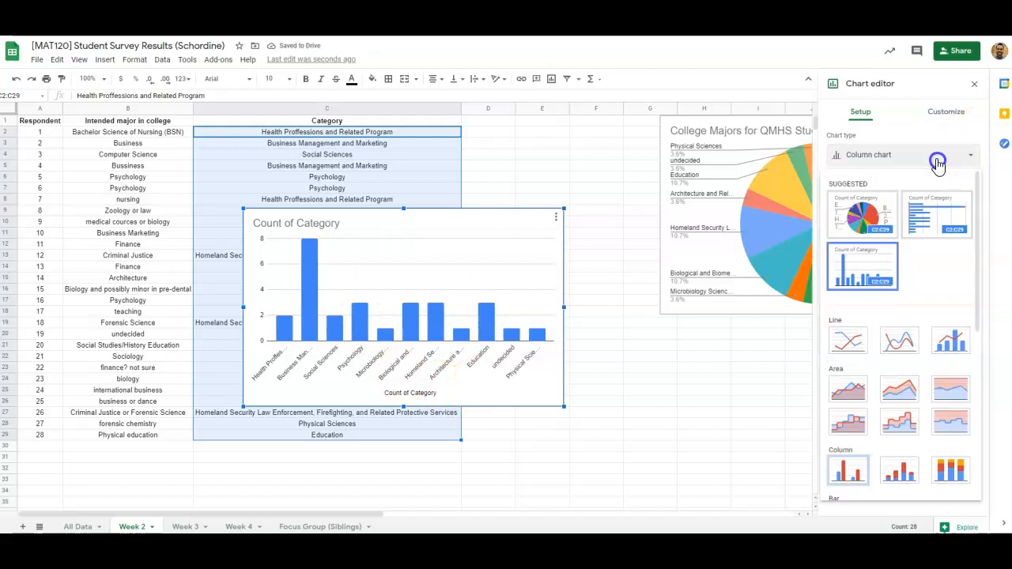
click(850, 346)
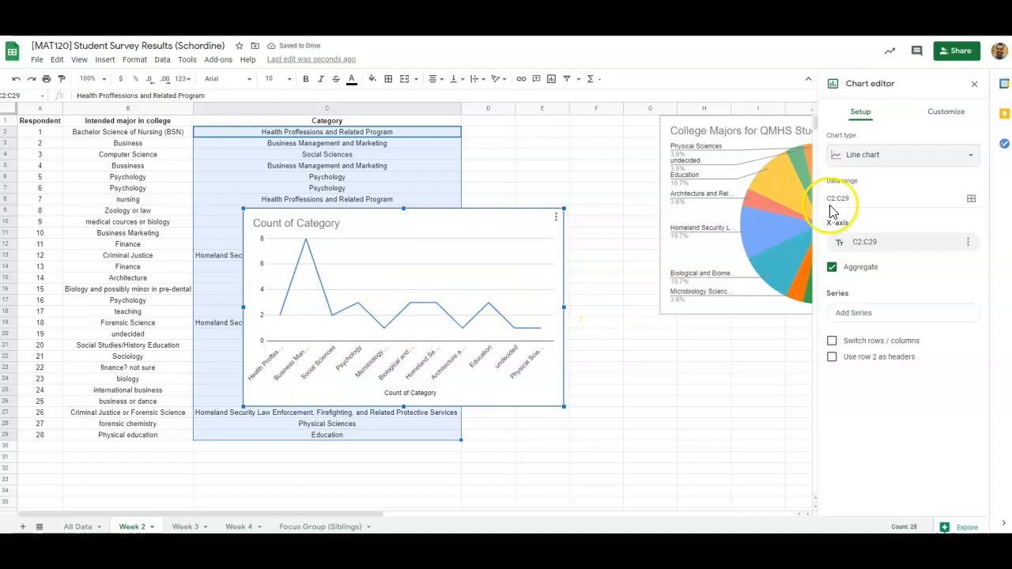
click(917, 164)
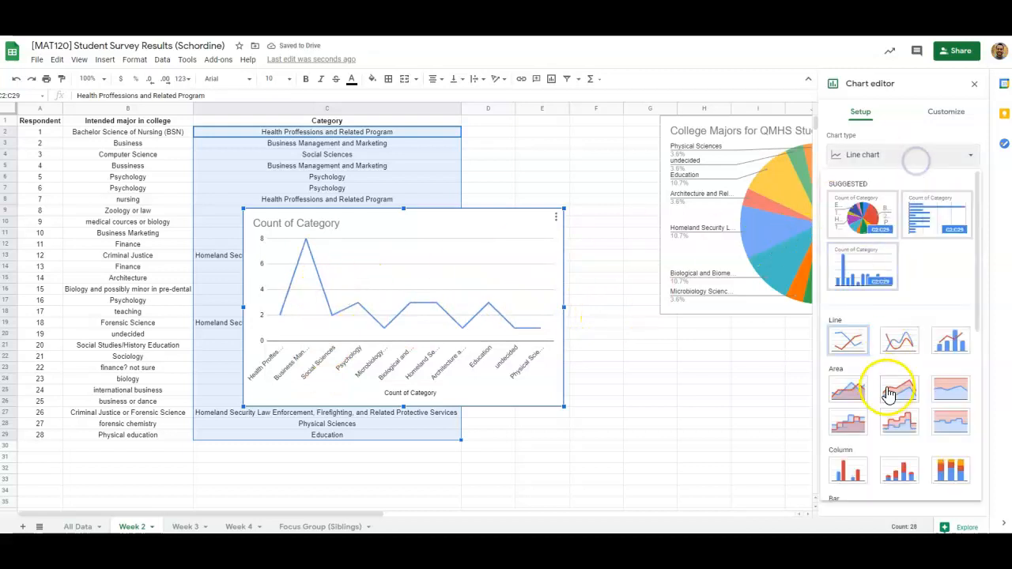
scroll(902, 431, down, 1)
scroll(908, 435, down, 1)
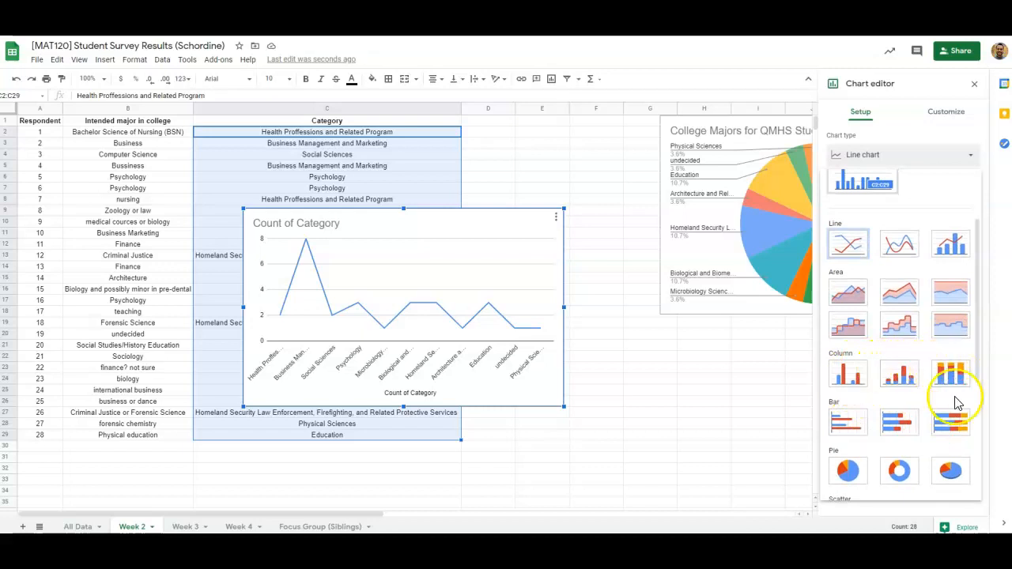
click(897, 423)
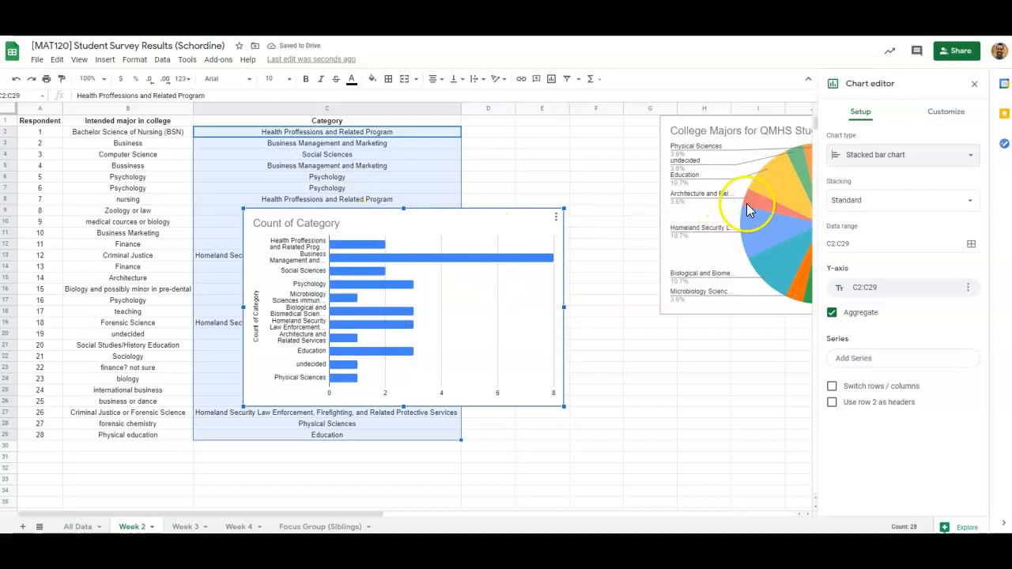
Step: Make the second chart a column chart and title it "College Majors for QMHS Students"
click(877, 159)
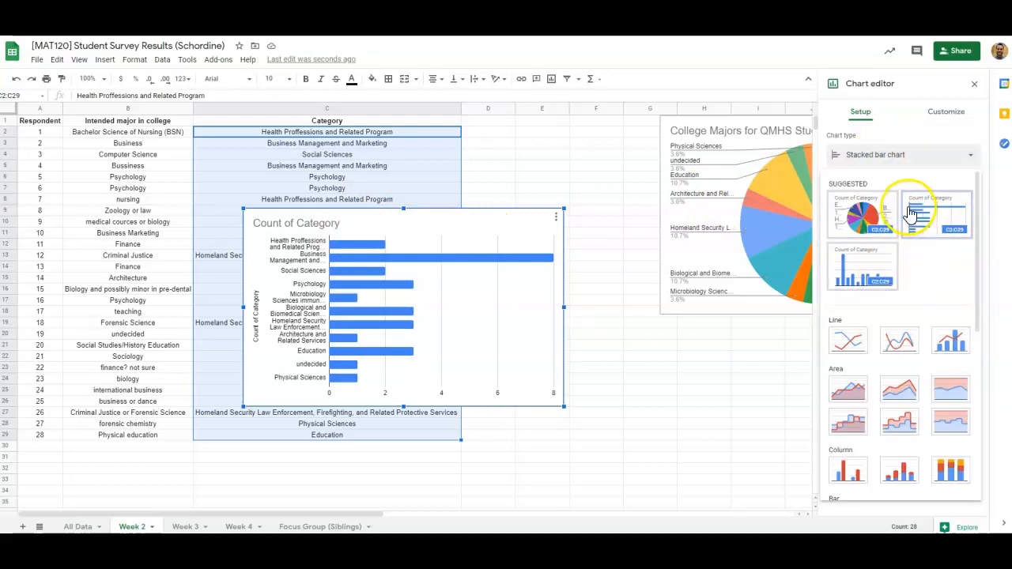
click(869, 270)
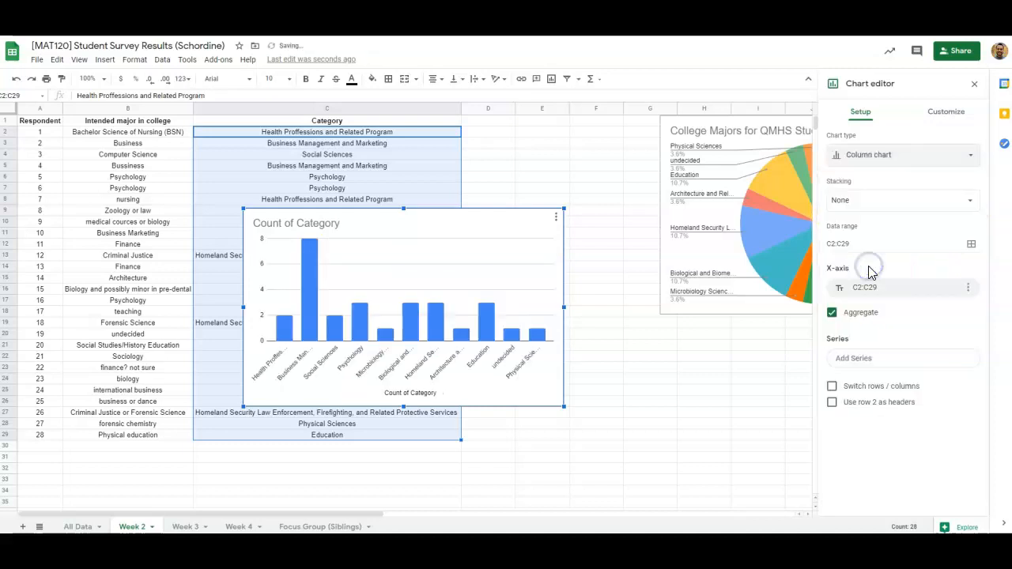
click(300, 225)
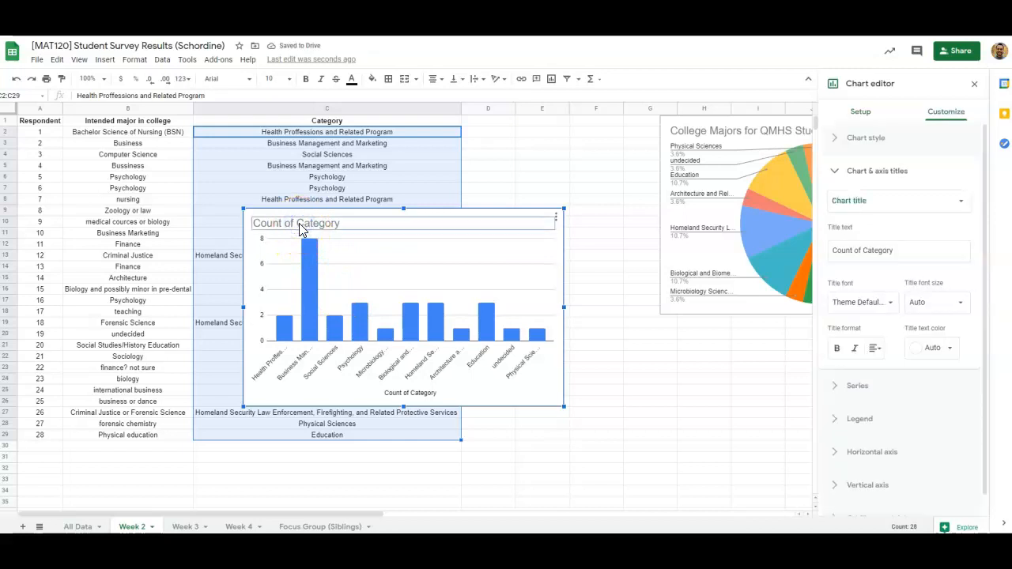
click(300, 224)
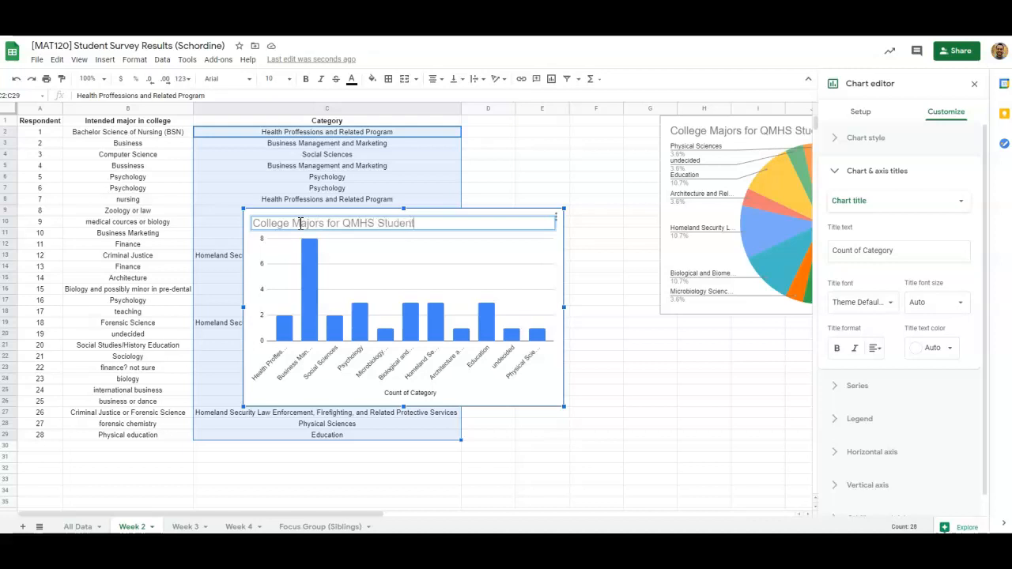
click(596, 288)
Step: Place the column chart directly below the pie chart, aligned with its edges
click(437, 213)
drag(425, 219, 844, 321)
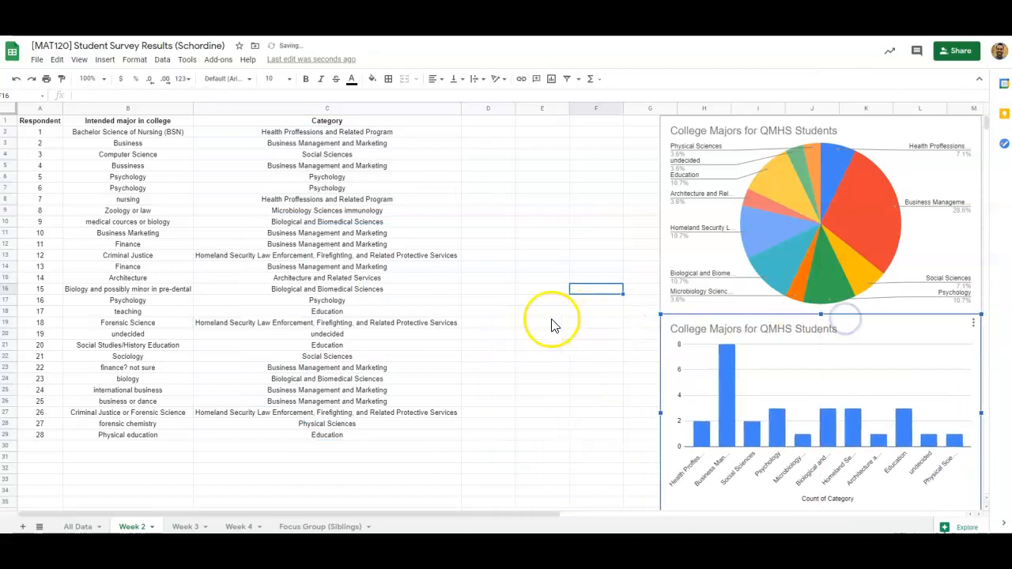
Step: Open the column chart for editing and move it over the Category data, away from the pie chart
click(551, 320)
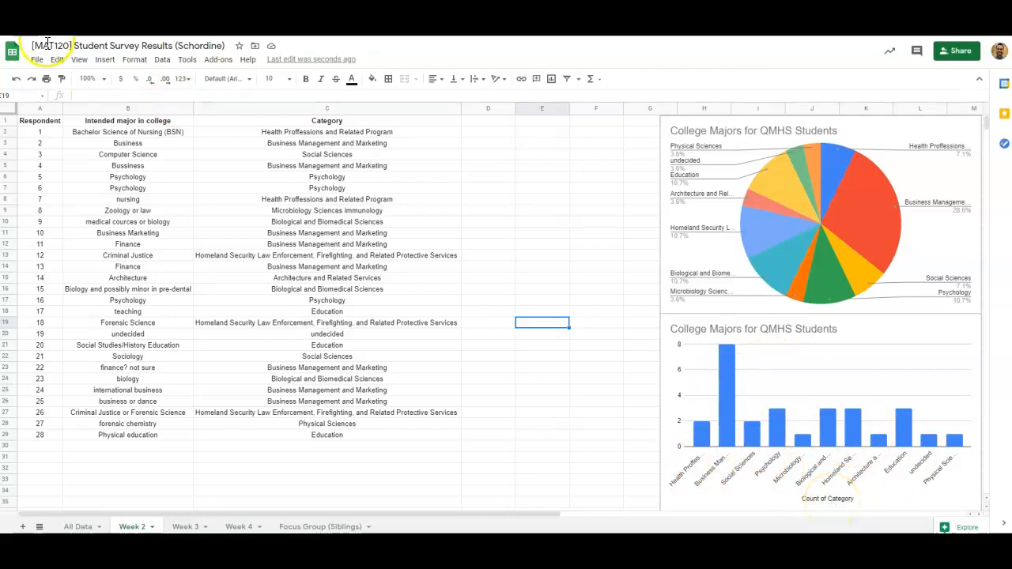
click(589, 357)
click(864, 339)
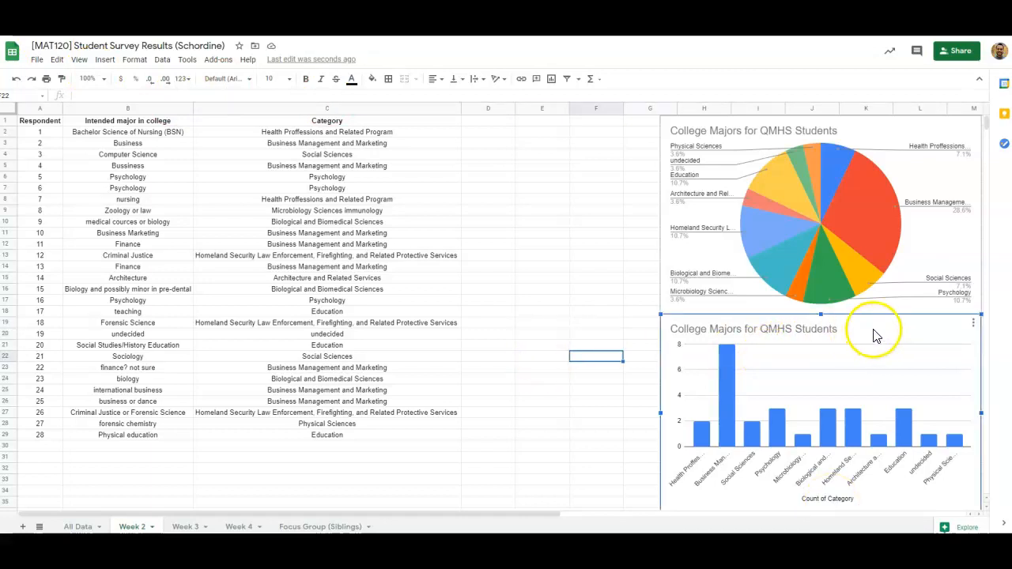
double_click(874, 335)
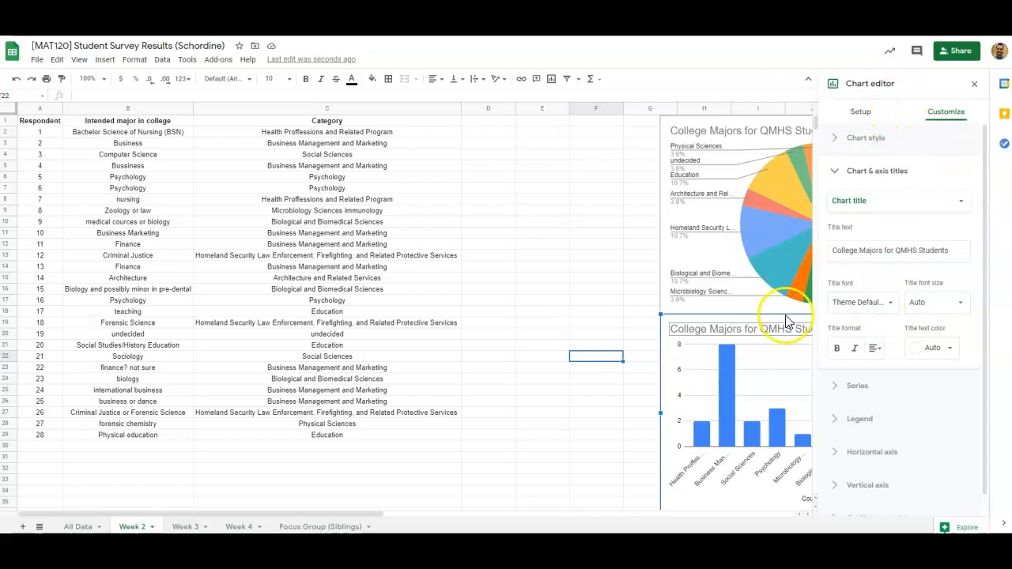
drag(771, 327, 409, 154)
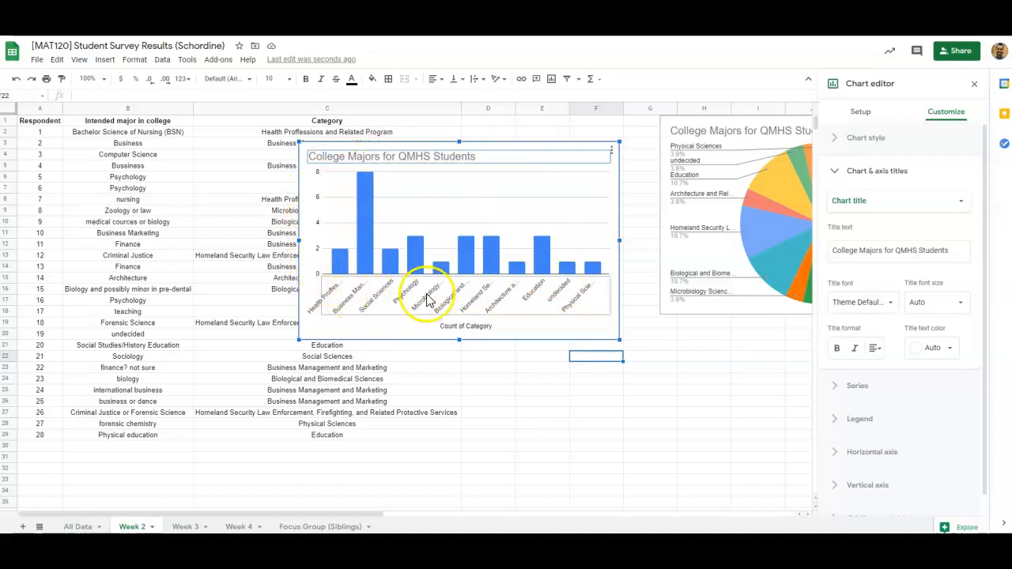
click(460, 332)
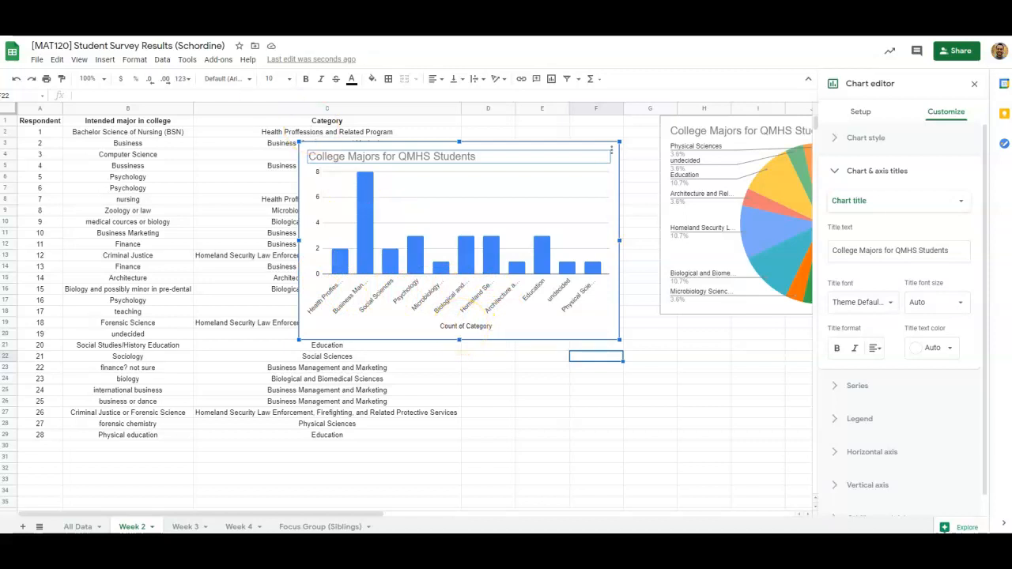
Step: Set the column chart's horizontal axis title to "Category of College Major"
click(892, 140)
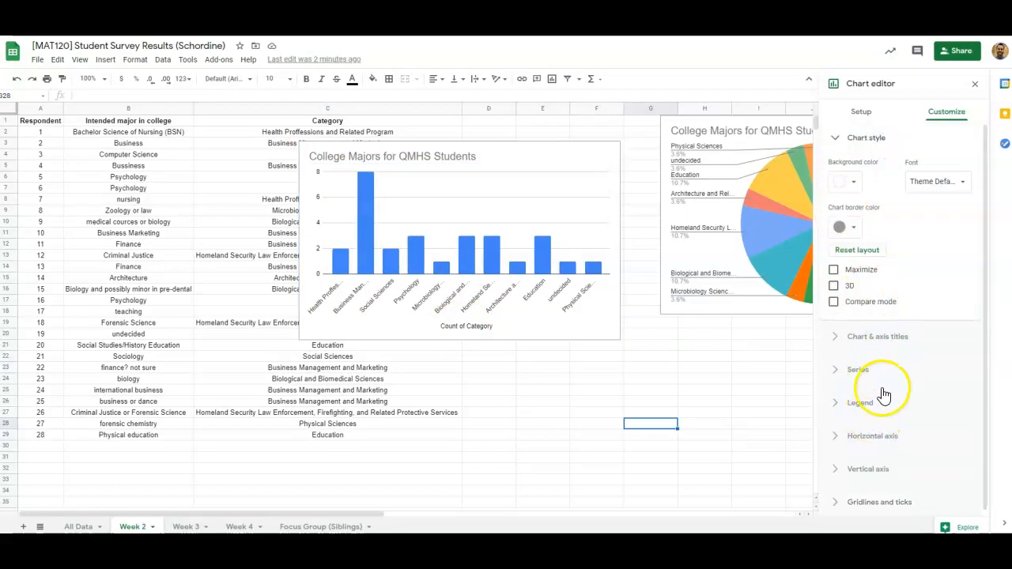
click(900, 344)
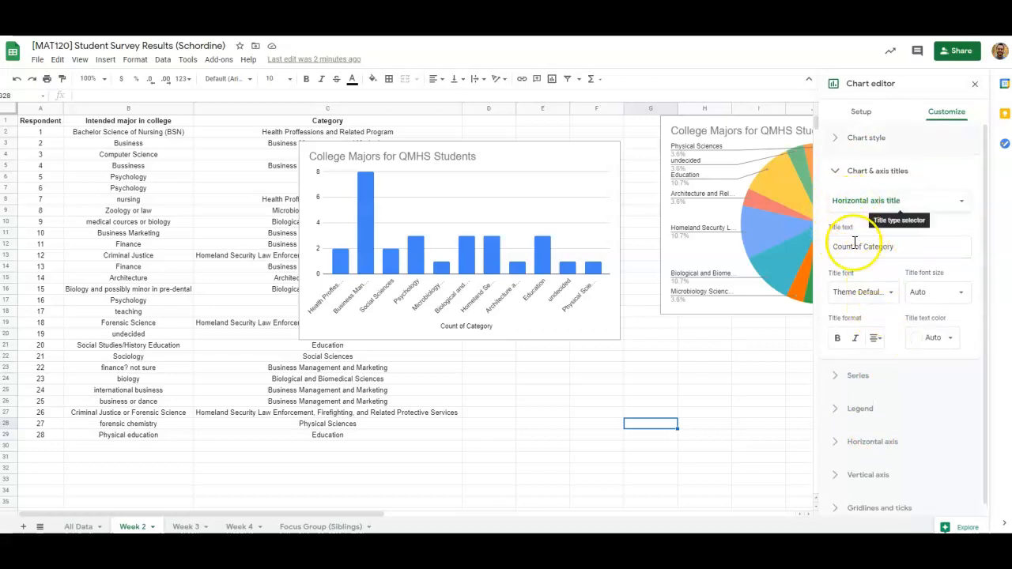
drag(900, 247, 833, 247)
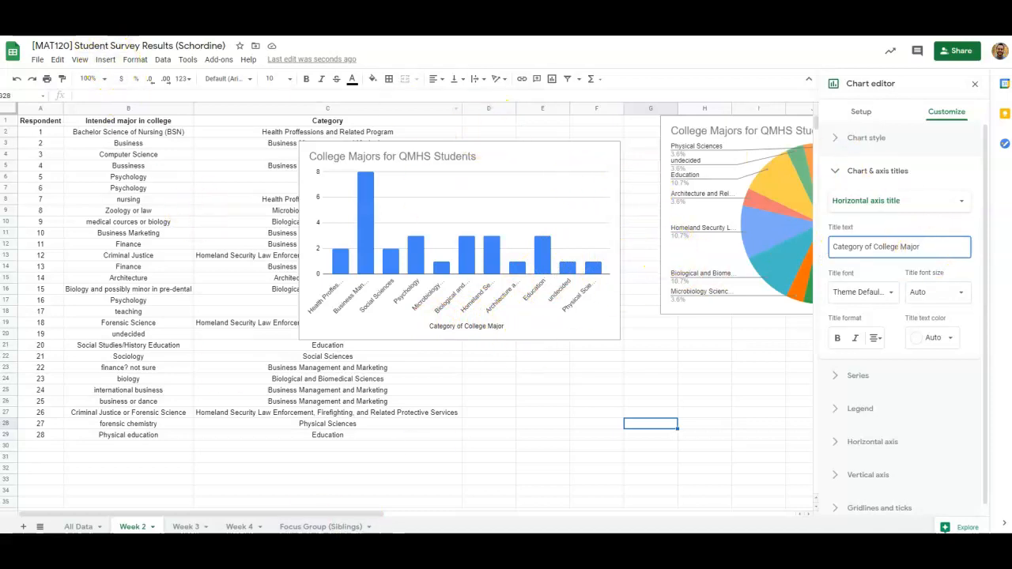
Step: Replace the column chart's horizontal axis title with "Categories of Majors"
click(343, 169)
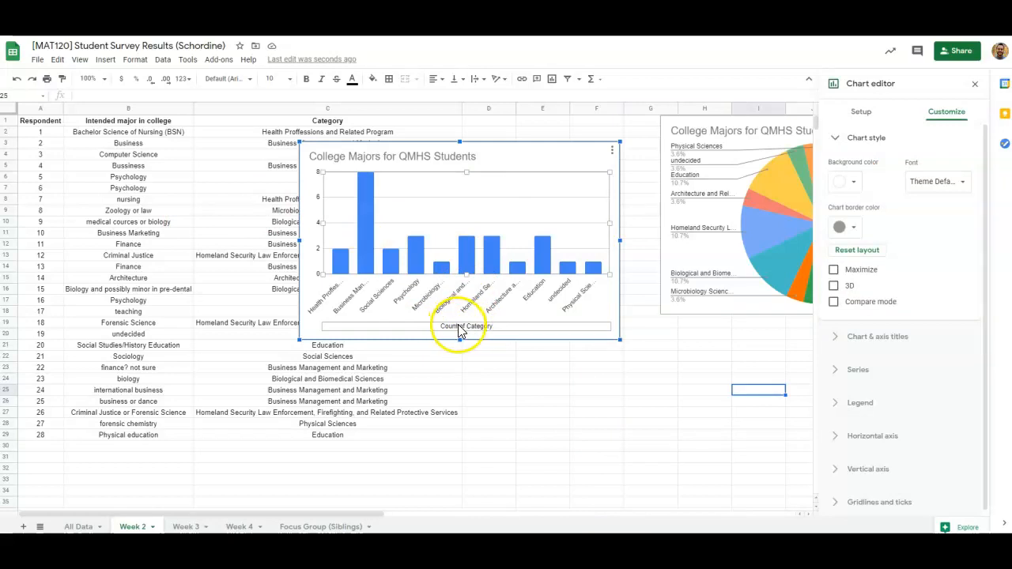
click(908, 338)
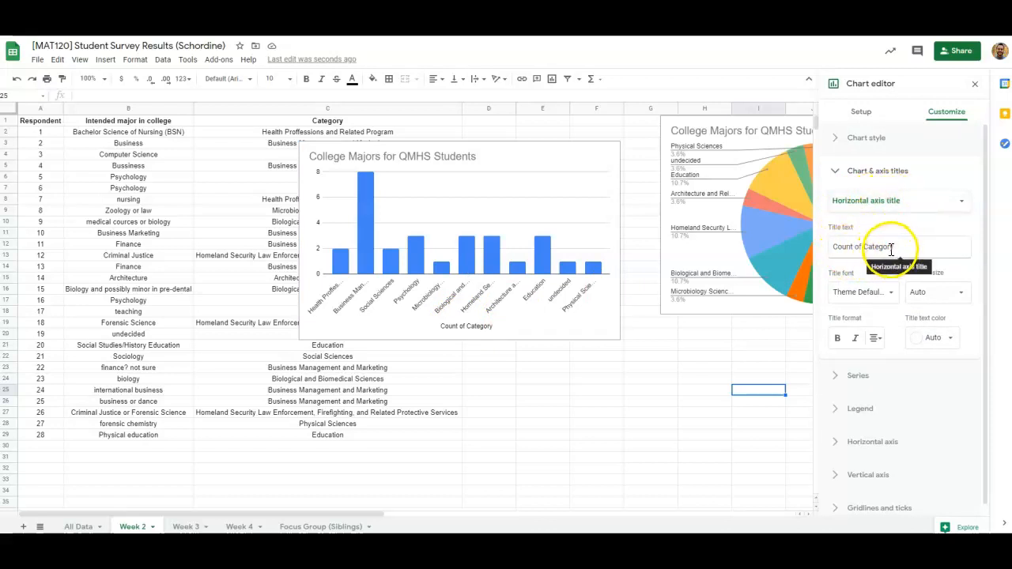
drag(891, 248, 799, 252)
key(BackSpace)
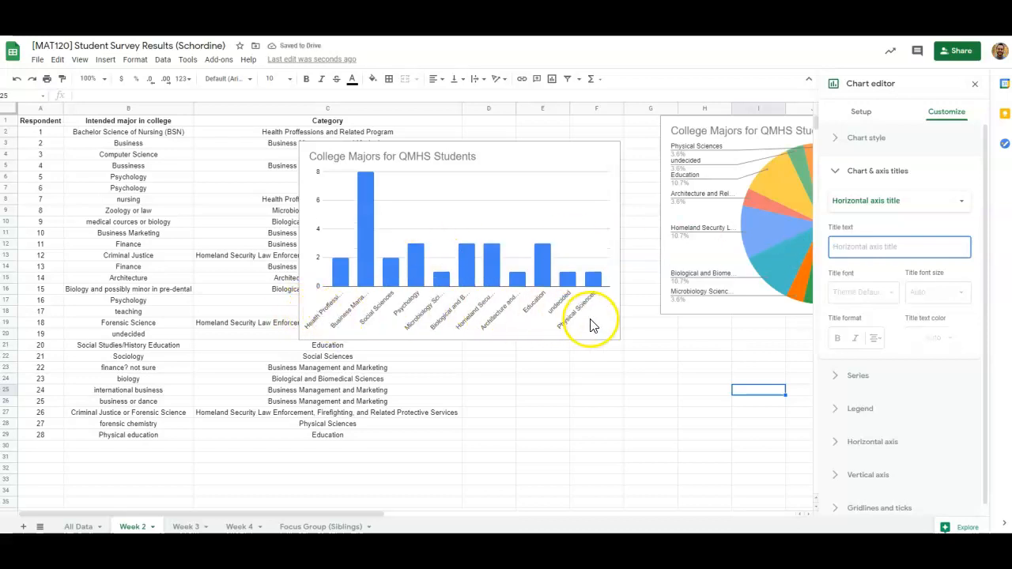
text(Categories of Majors)
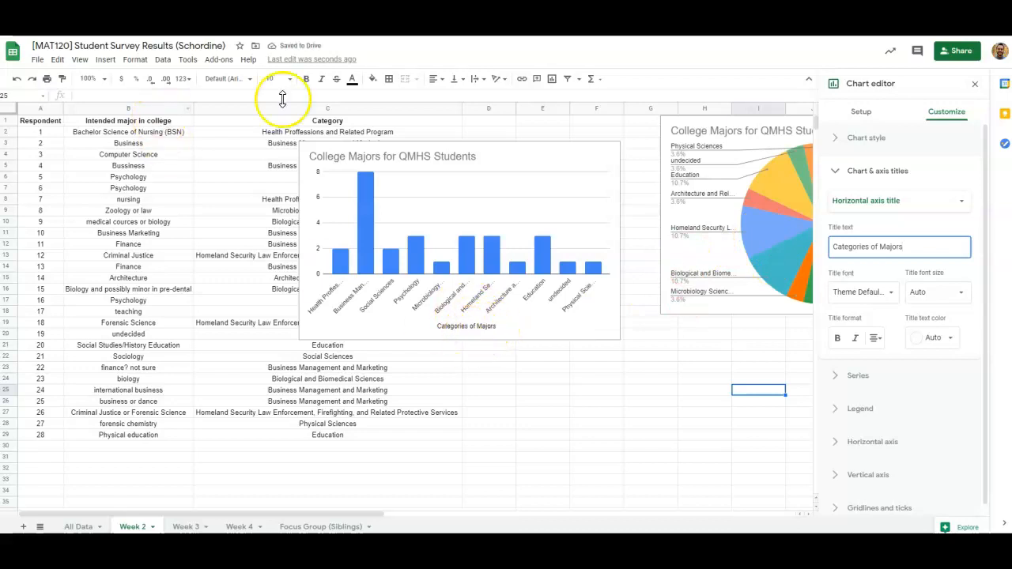
click(609, 413)
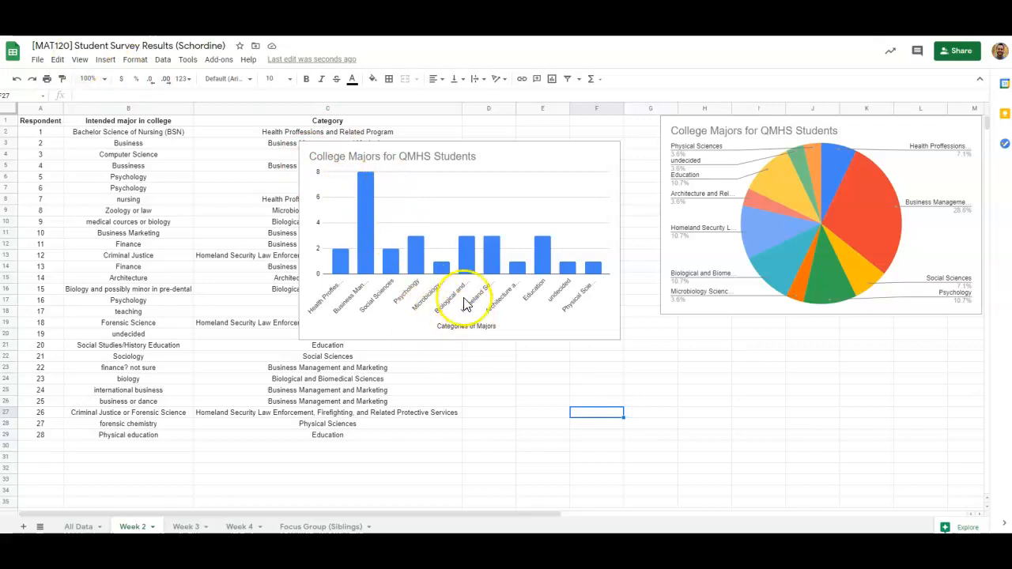
Step: Set the column chart's vertical axis title to "Frequency" and close the chart editor
double_click(565, 208)
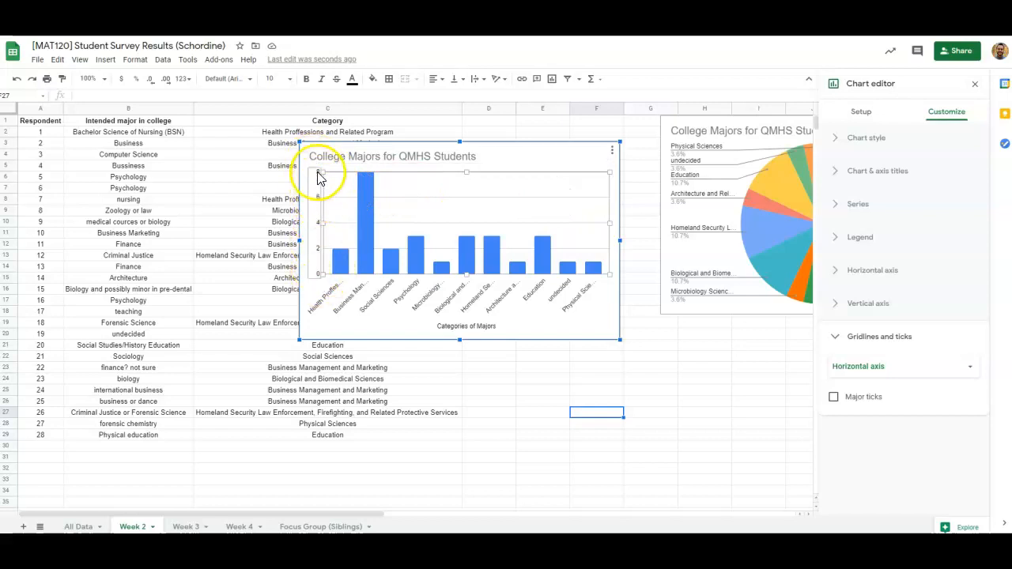
click(885, 180)
click(892, 199)
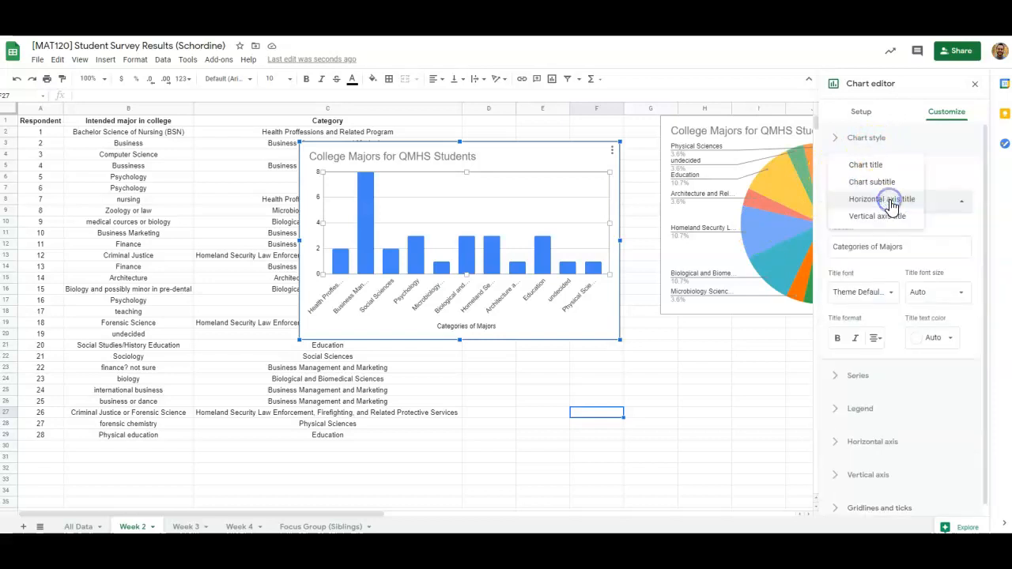
click(890, 216)
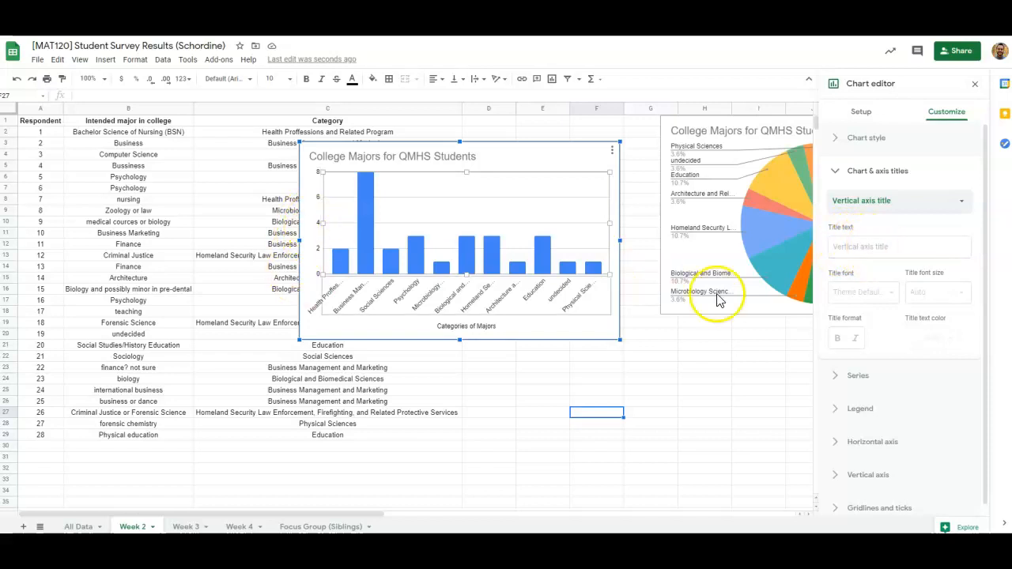
click(872, 245)
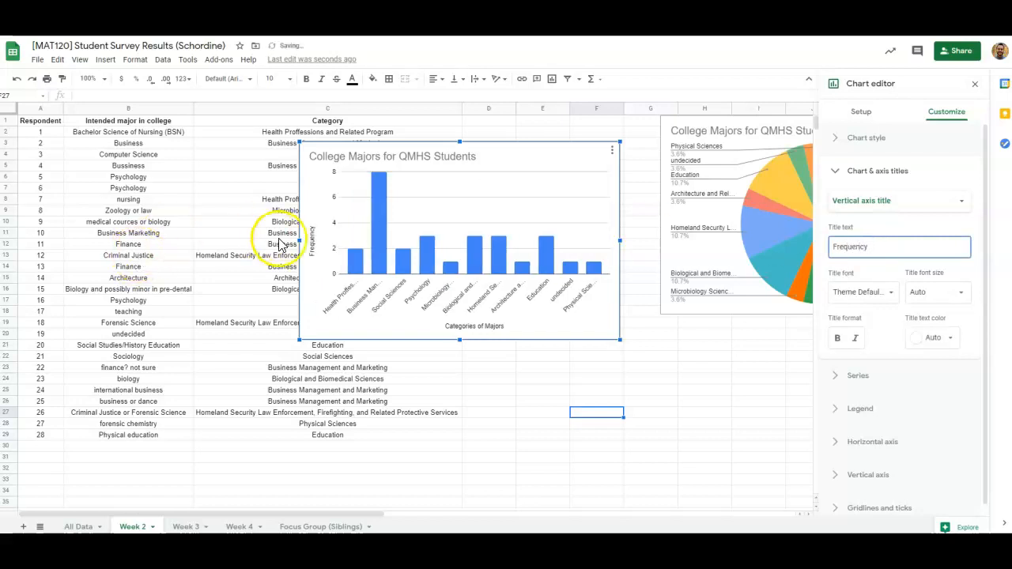
click(371, 331)
click(312, 335)
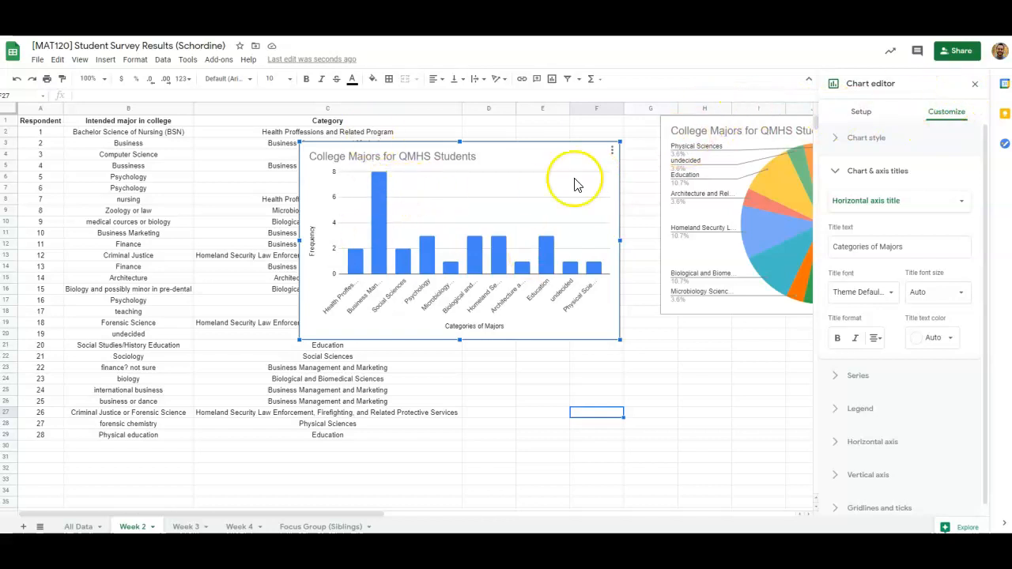
click(975, 83)
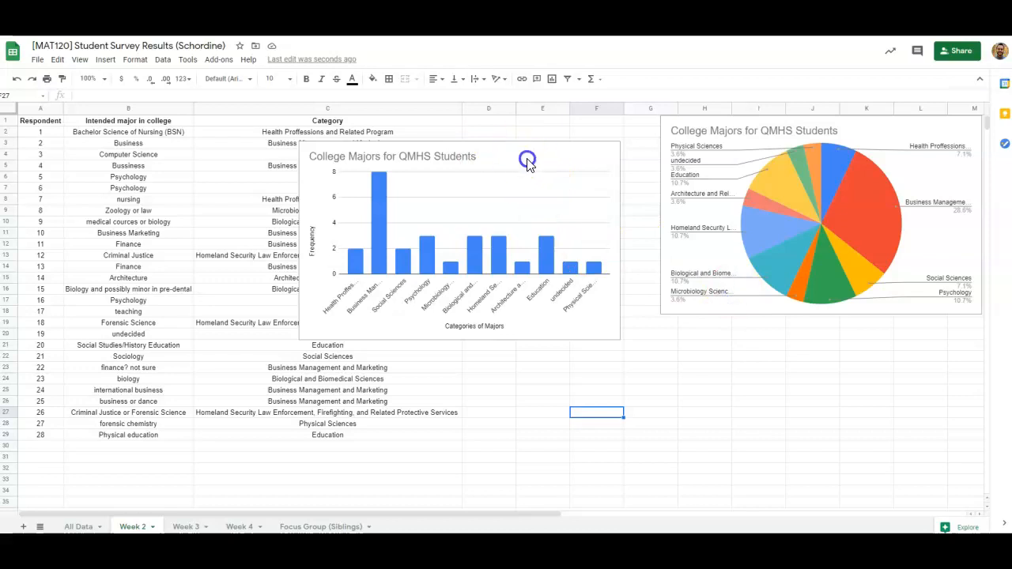
Step: Move the column chart back directly below the pie chart, aligned with its edges
drag(495, 169, 849, 329)
click(563, 272)
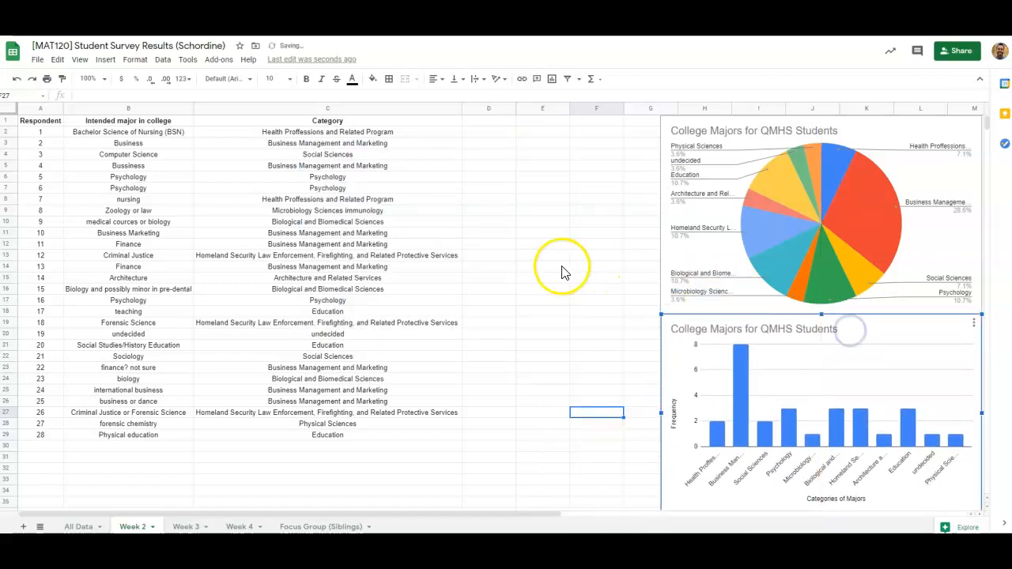
click(510, 202)
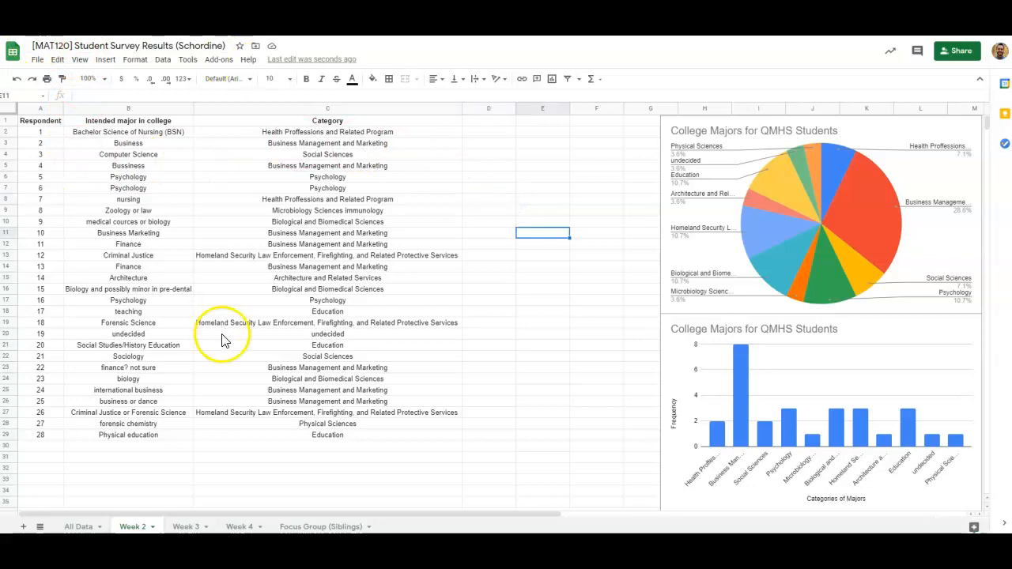
Step: Examine the responses to "5. How many people did you text yesterday?" on the All Data sheet
click(79, 526)
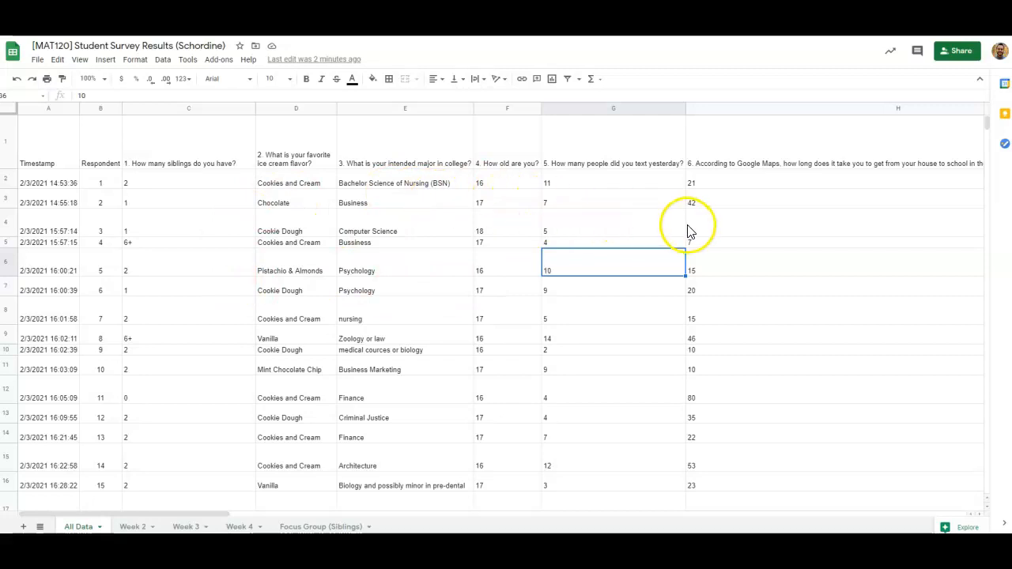
click(612, 163)
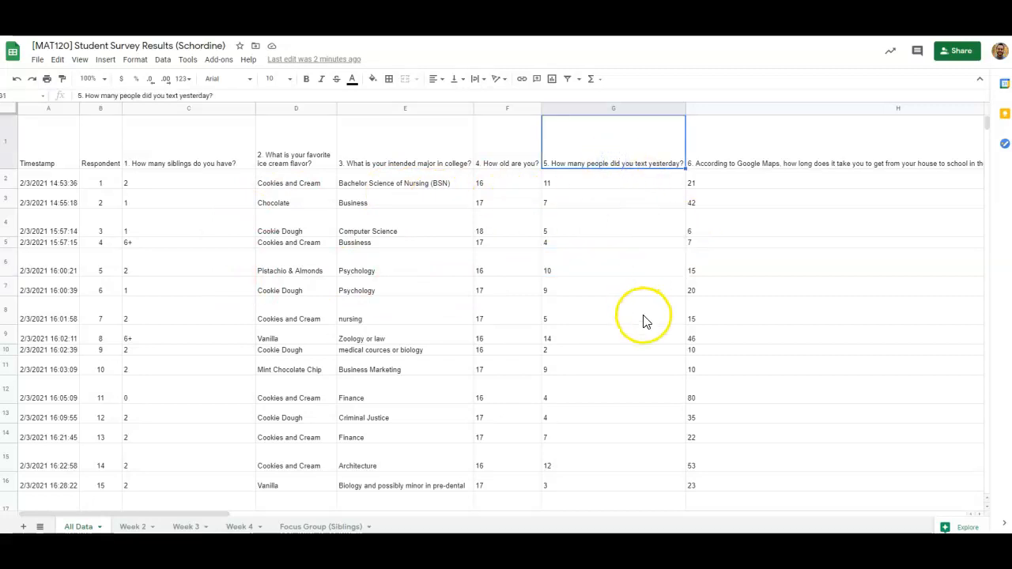
scroll(607, 393, down, 1)
scroll(606, 394, up, 1)
scroll(607, 394, down, 4)
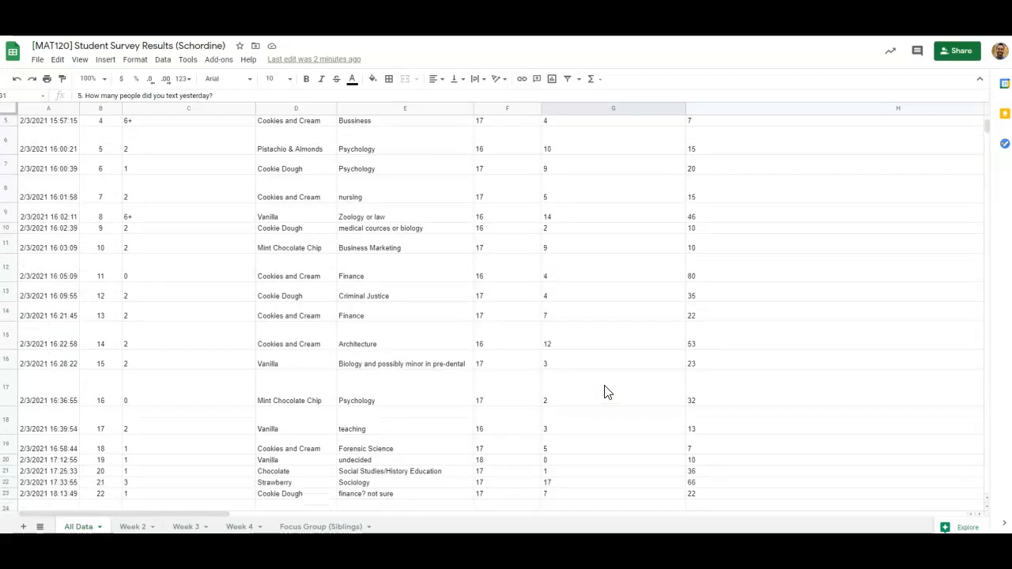
scroll(606, 393, down, 10)
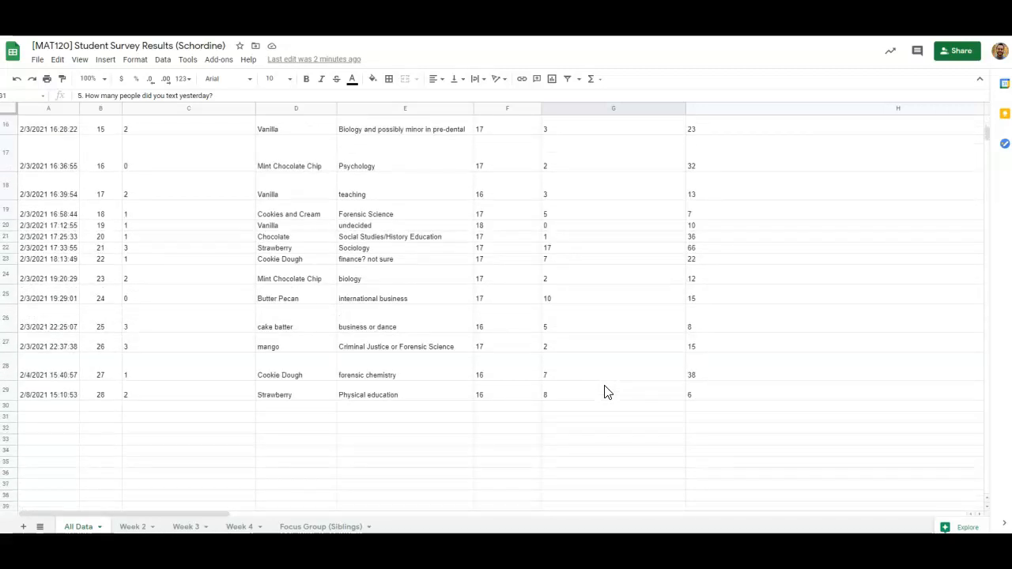
scroll(607, 393, up, 15)
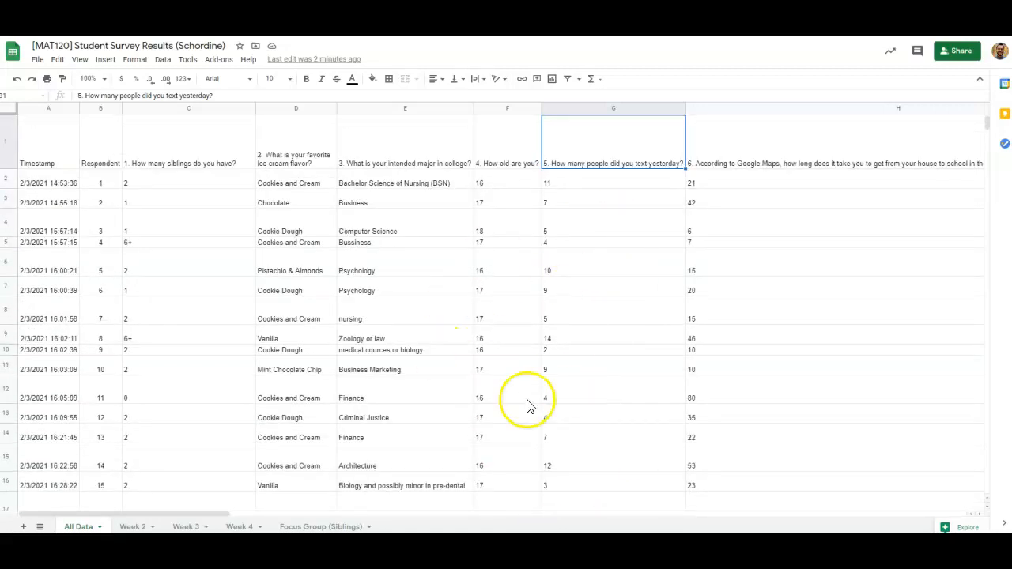
click(317, 328)
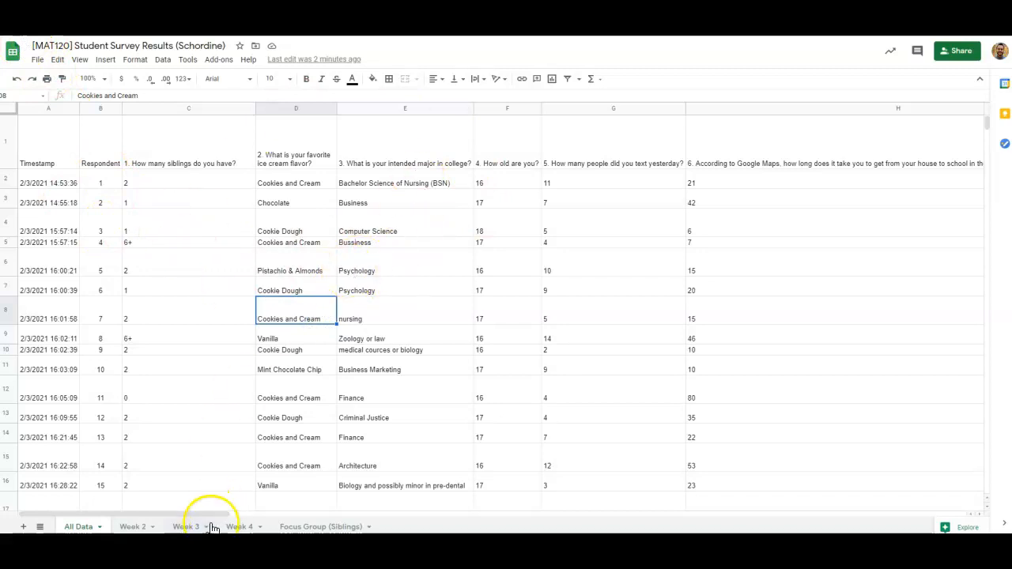
Step: Add a new sheet named "Histogram" and place it after the Focus Group (Siblings) sheet
click(23, 526)
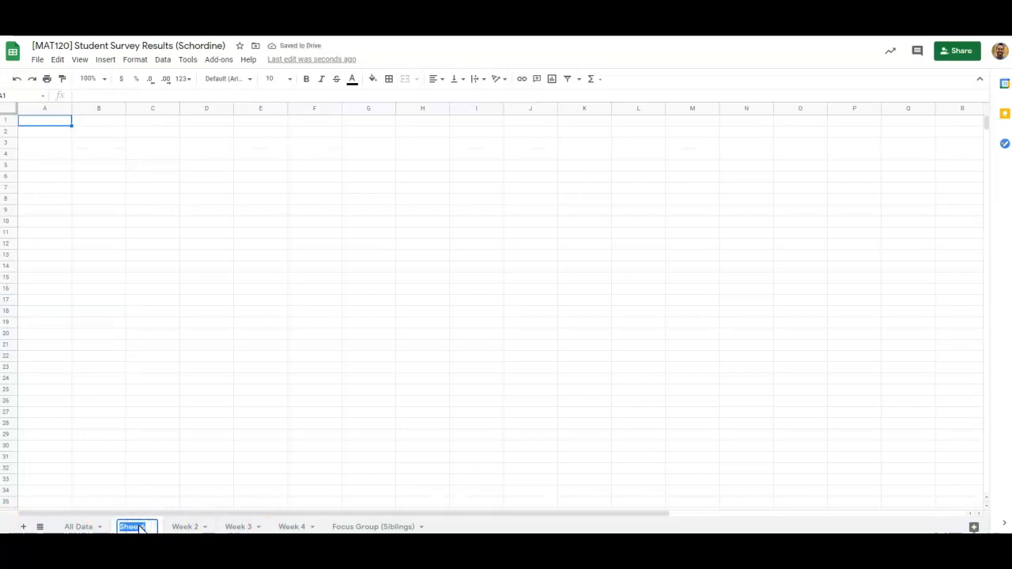
text(Histogram)
drag(171, 521, 408, 527)
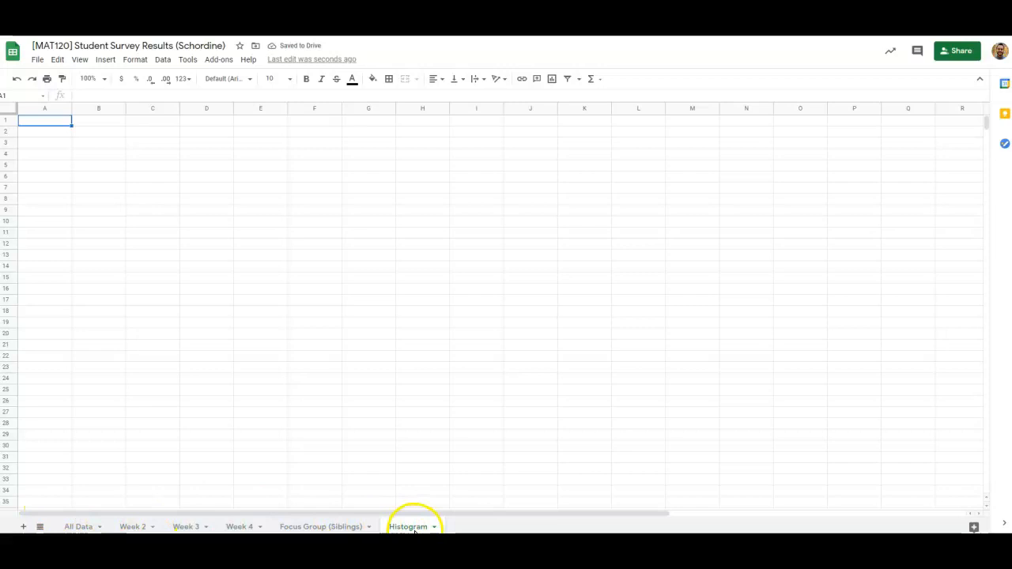
Step: Copy the Respondent column and the "5. How many people did you text yesterday?" column from the All Data sheet
click(76, 526)
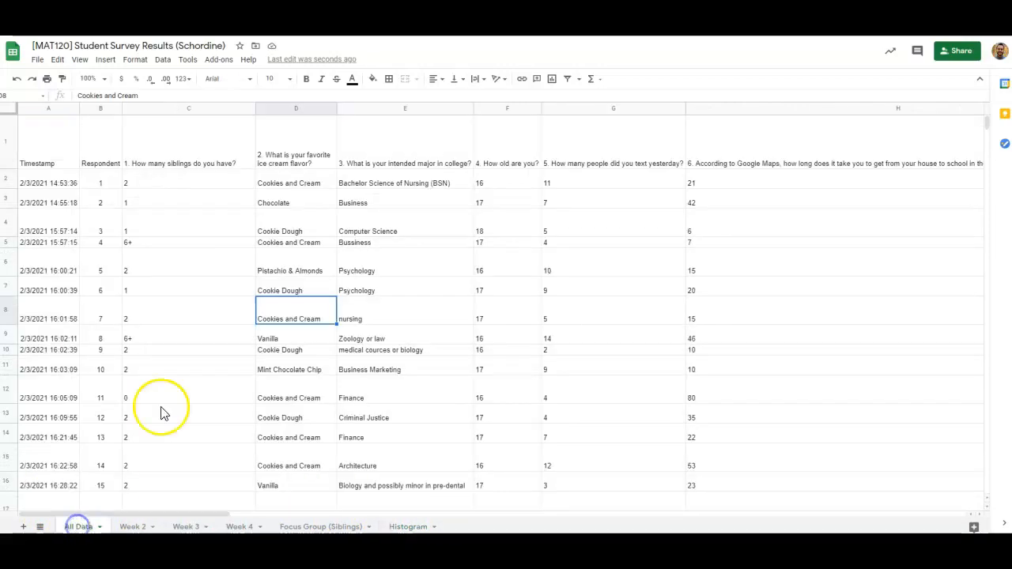
click(101, 108)
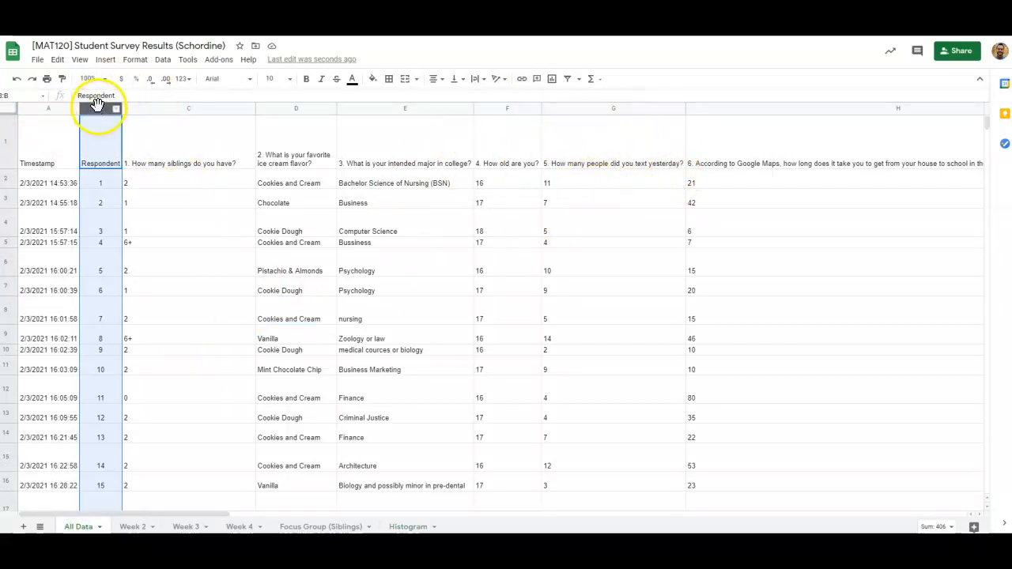
click(168, 133)
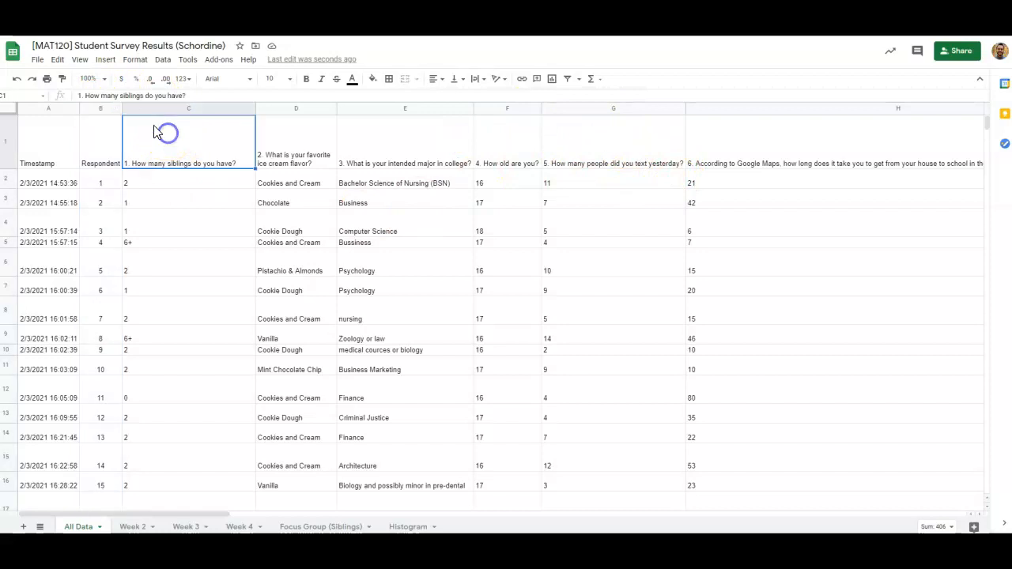
click(100, 110)
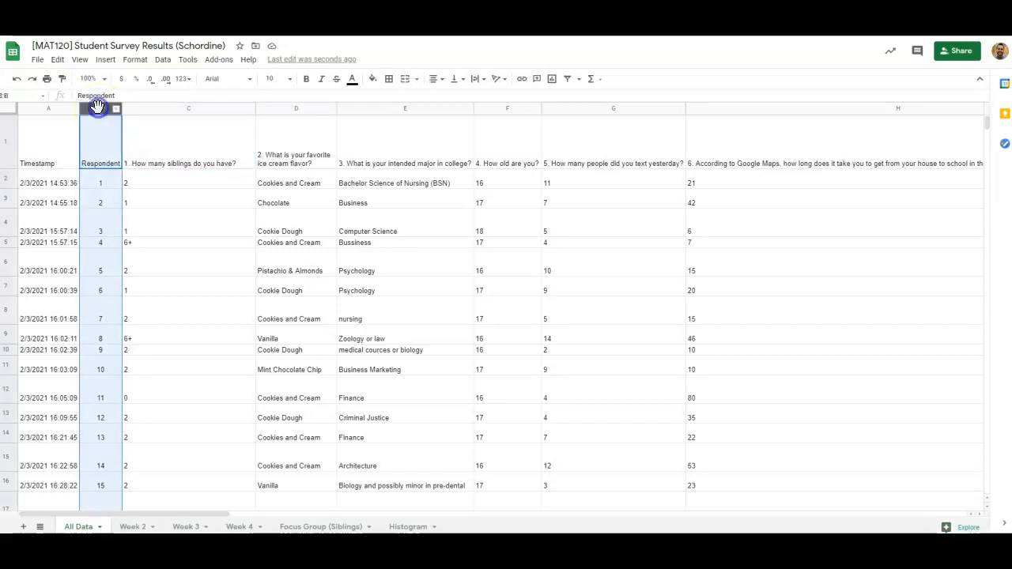
ctrl+click(617, 109)
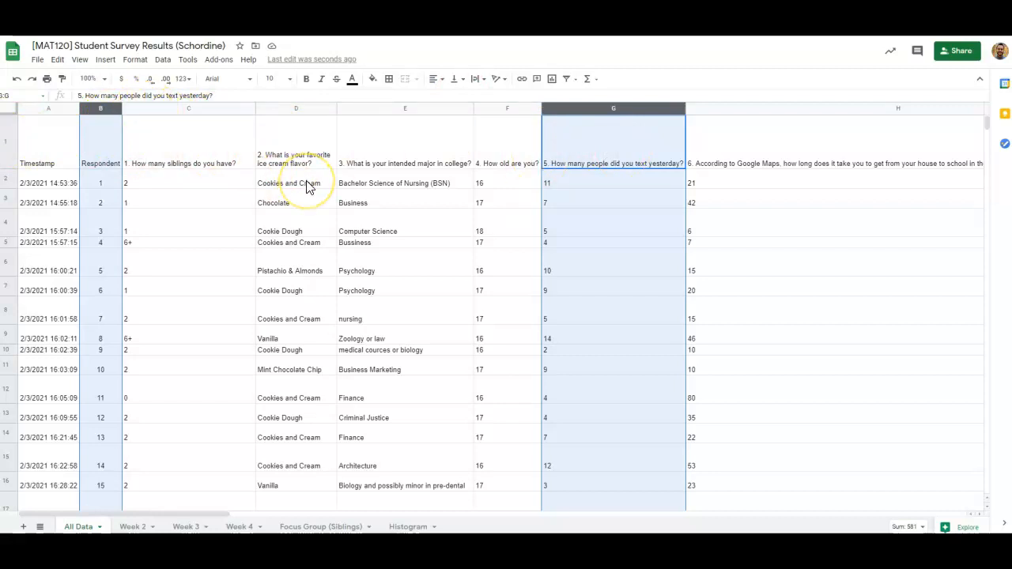
key(ctrl+c)
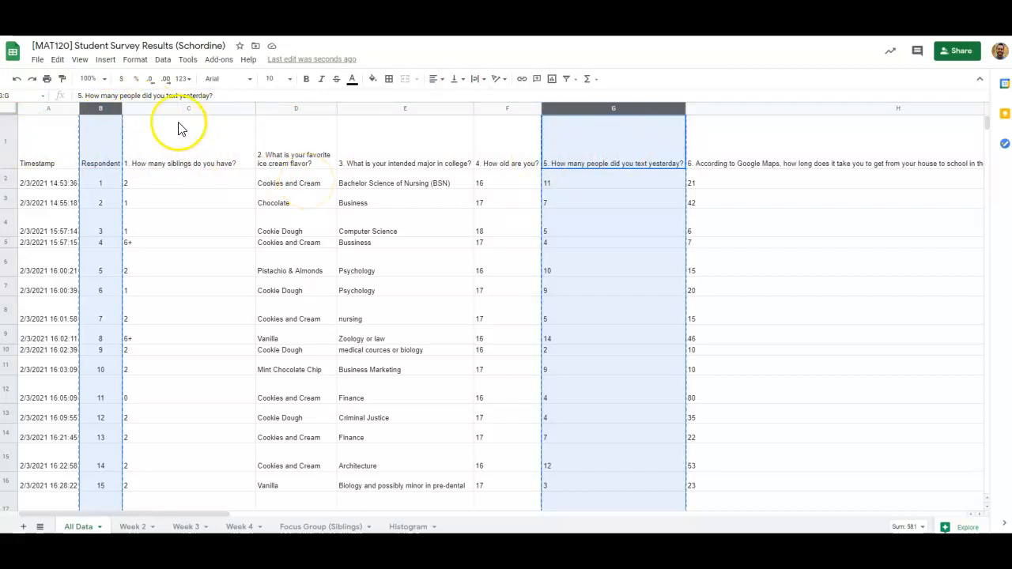
Step: Paste the copied respondent and texting columns into the Histogram sheet, starting at cell A1
click(412, 527)
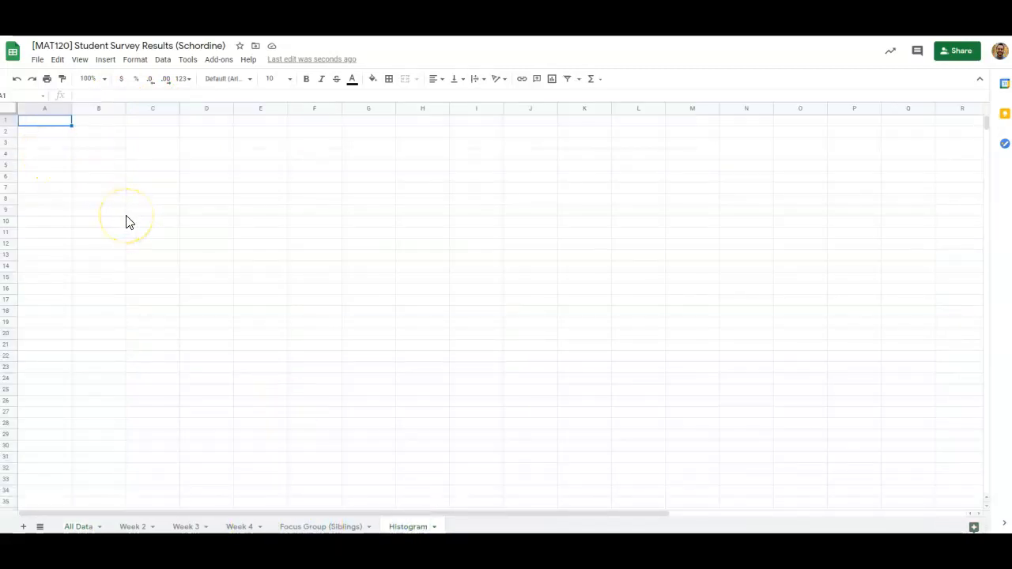
key(ctrl+v)
click(296, 225)
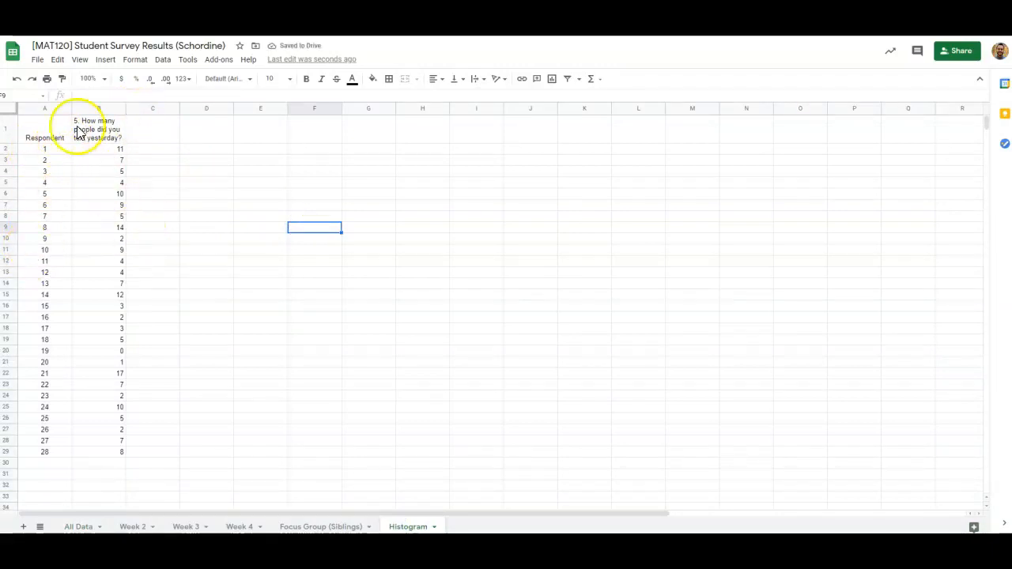
Step: Fit the widths of columns A and B to their contents and center their text horizontally
drag(57, 111, 100, 108)
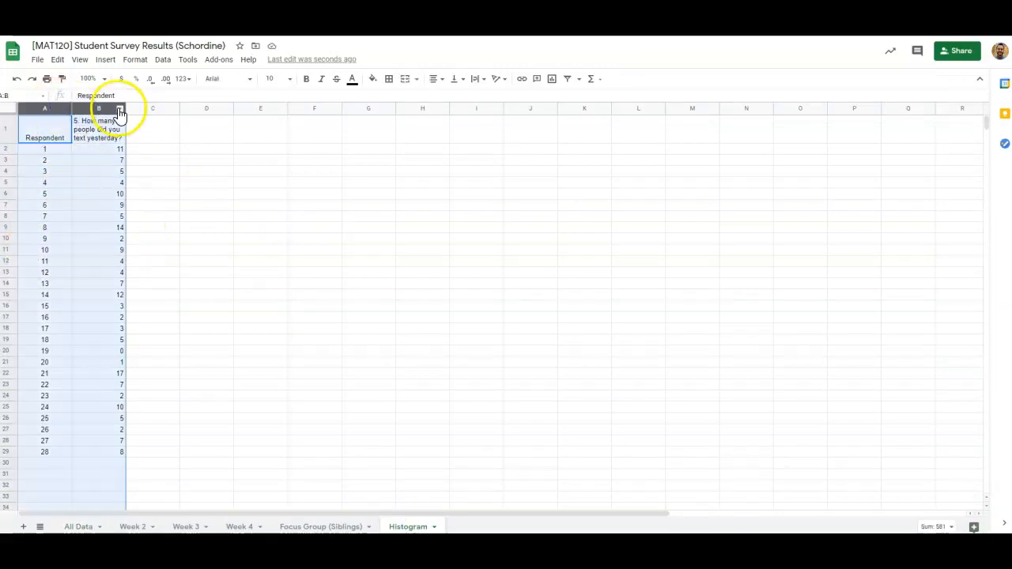
double_click(125, 108)
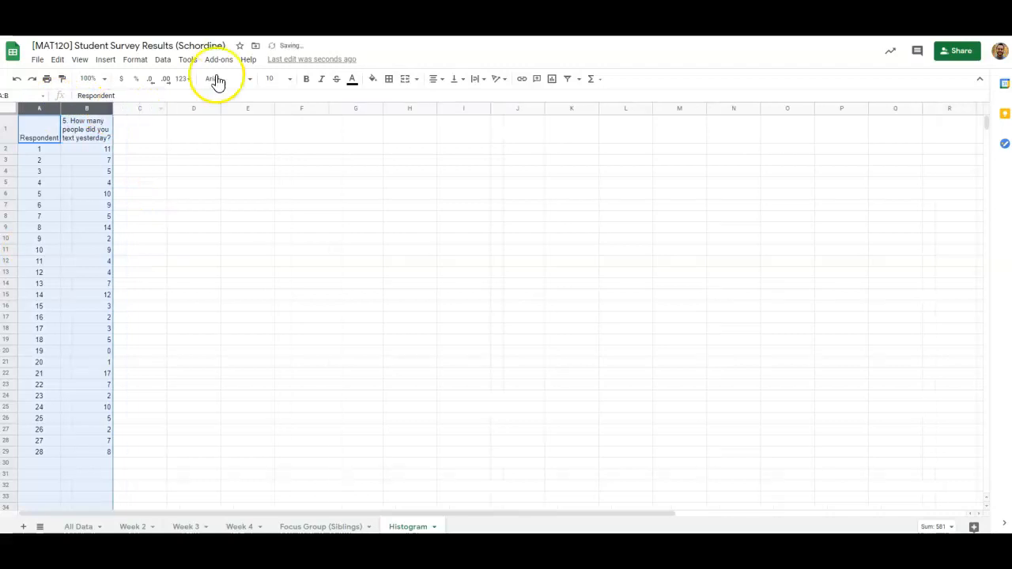
click(437, 79)
click(448, 98)
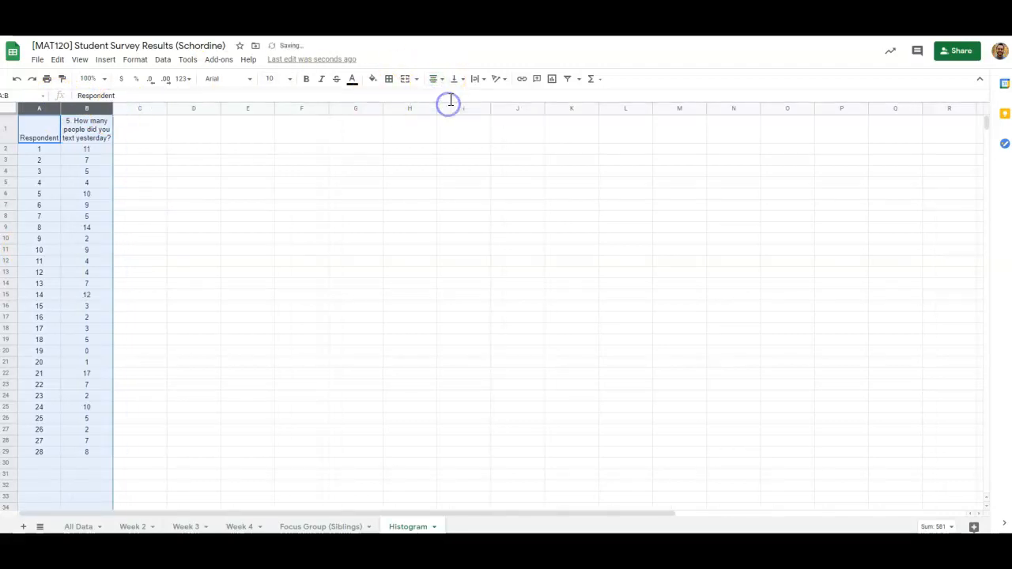
click(248, 207)
click(296, 217)
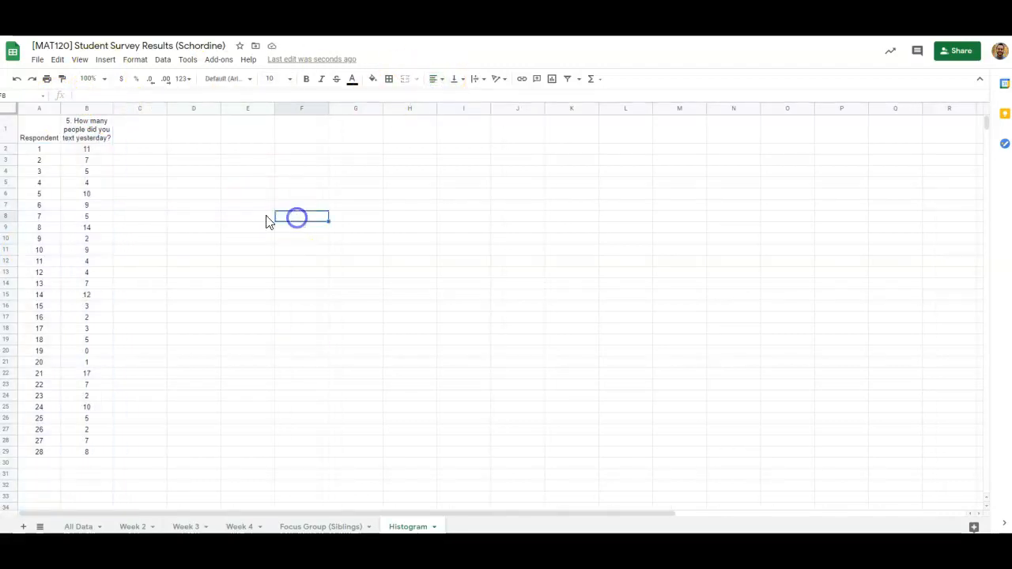
Step: Sort the whole Histogram sheet A → Z by the "5. How many people did you text yesterday?" column, treating the first row as a header
click(10, 110)
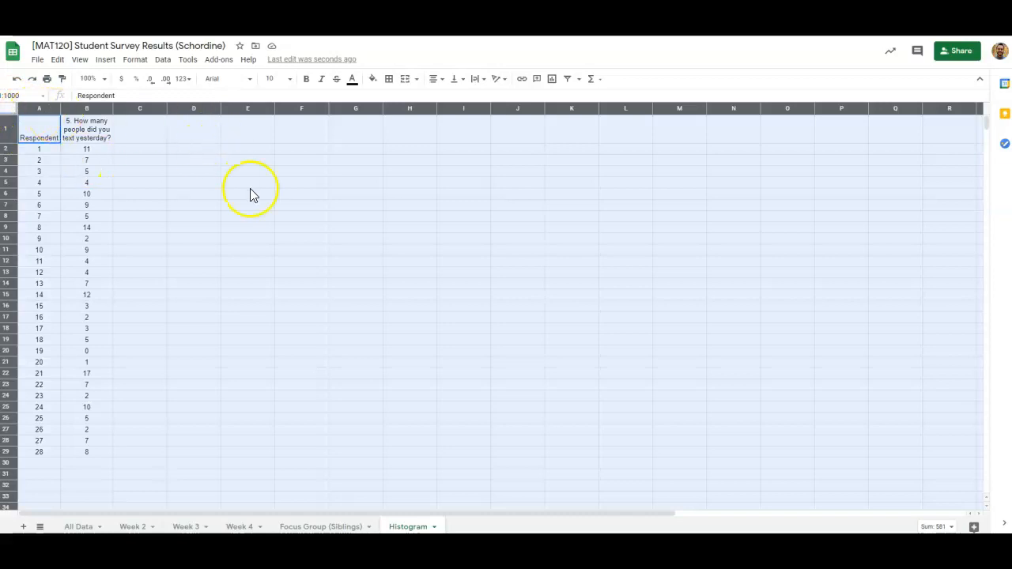
click(164, 62)
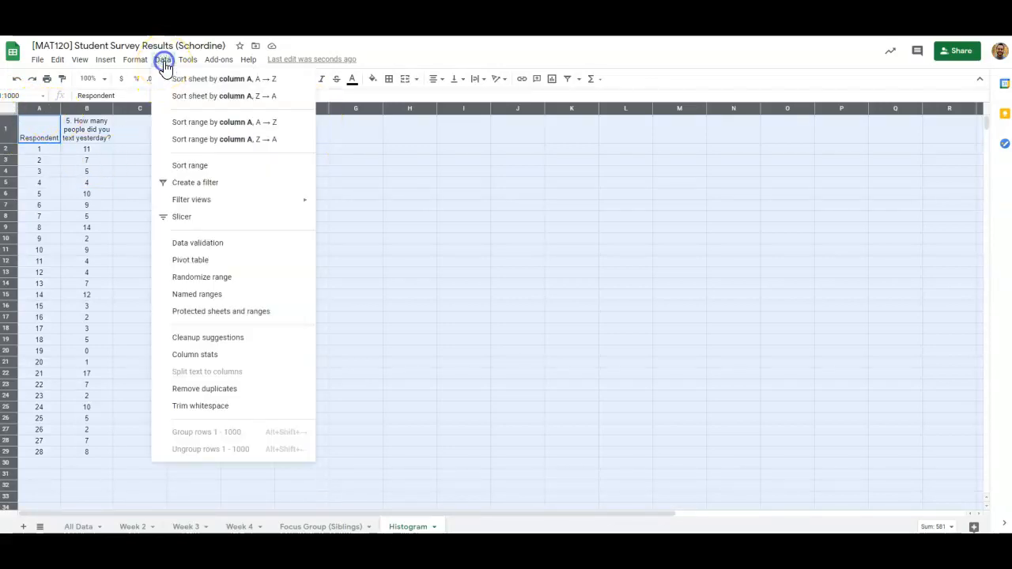
click(203, 171)
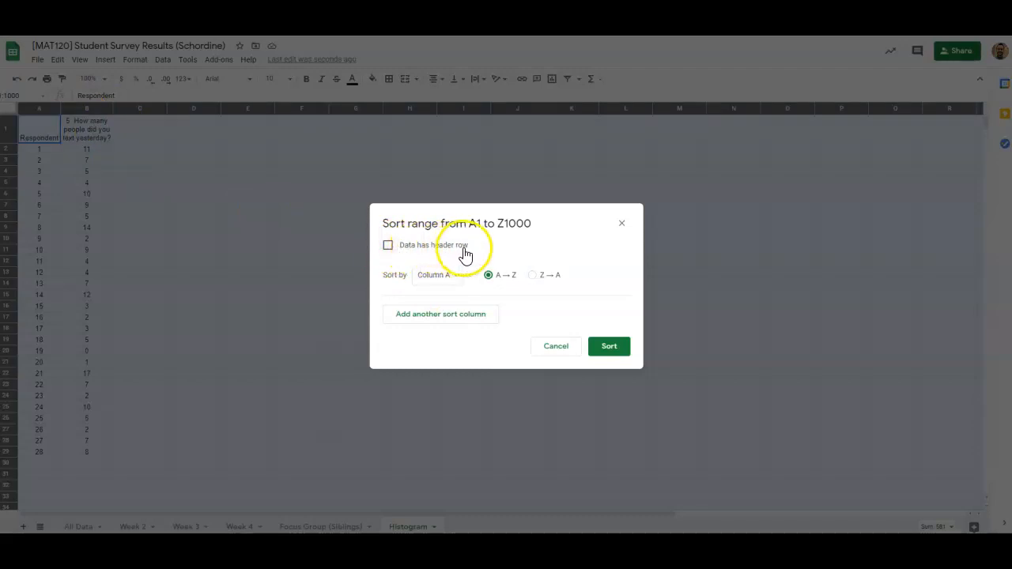
click(388, 246)
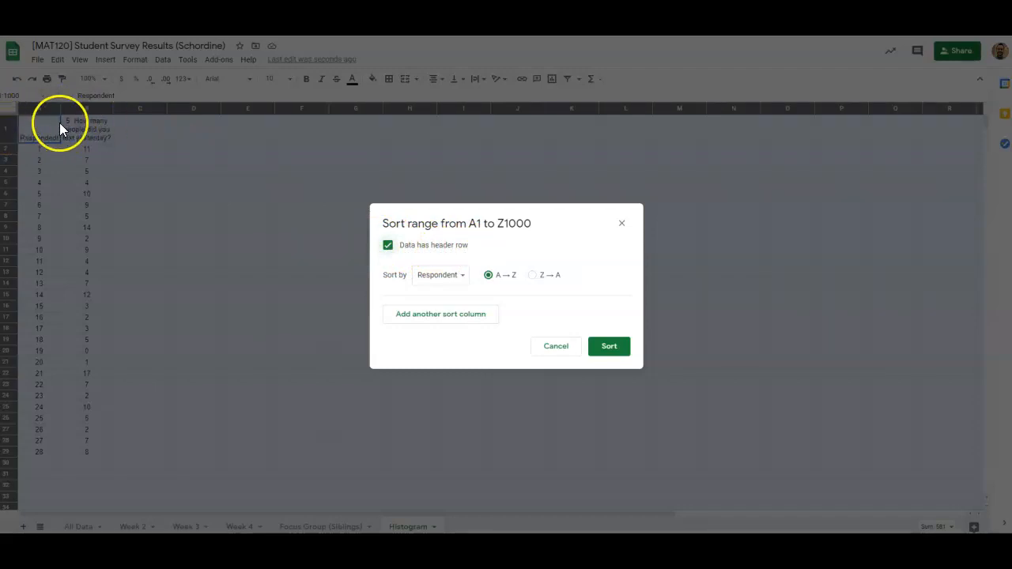
click(447, 278)
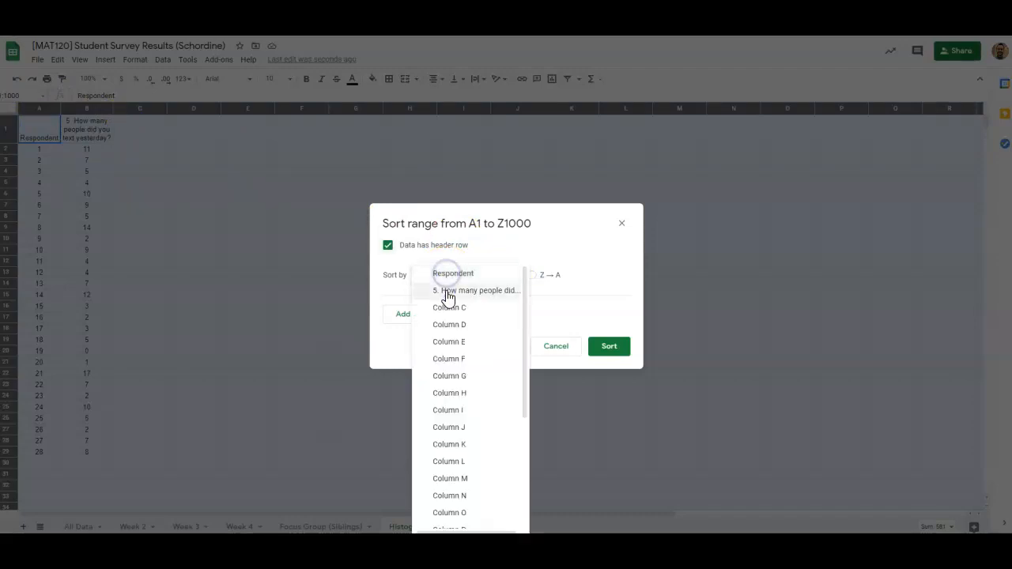
click(446, 291)
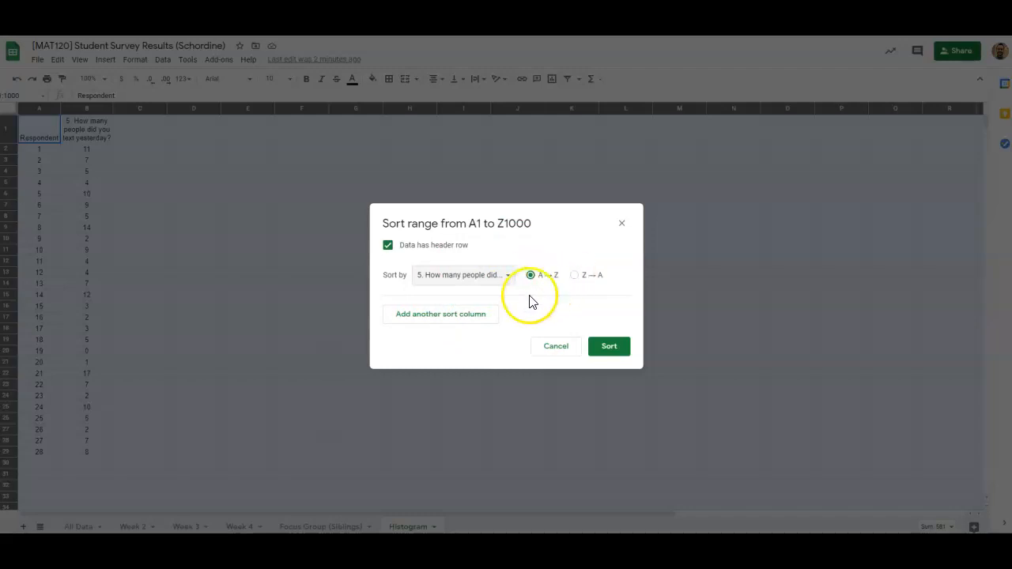
click(614, 351)
click(241, 255)
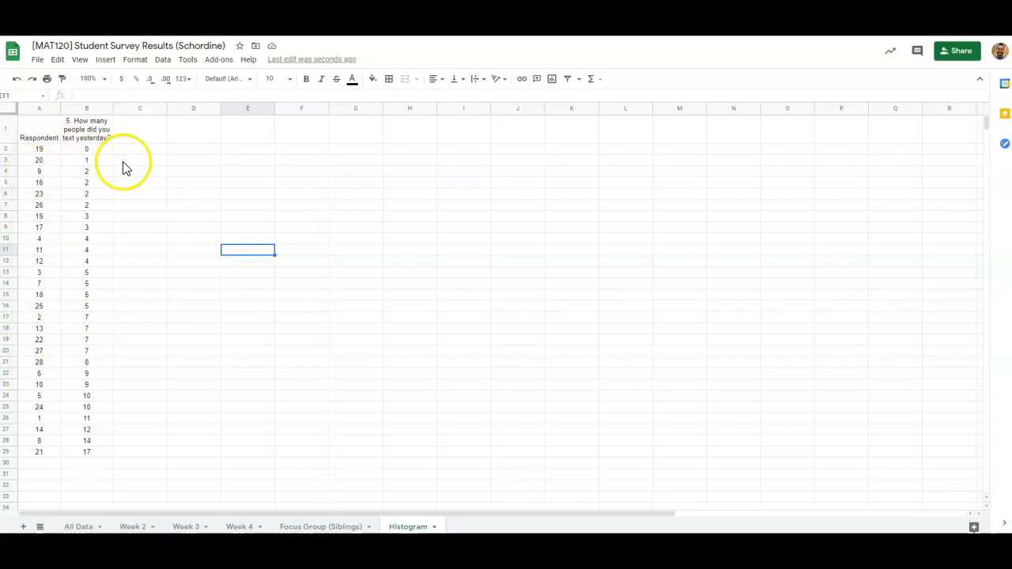
click(101, 150)
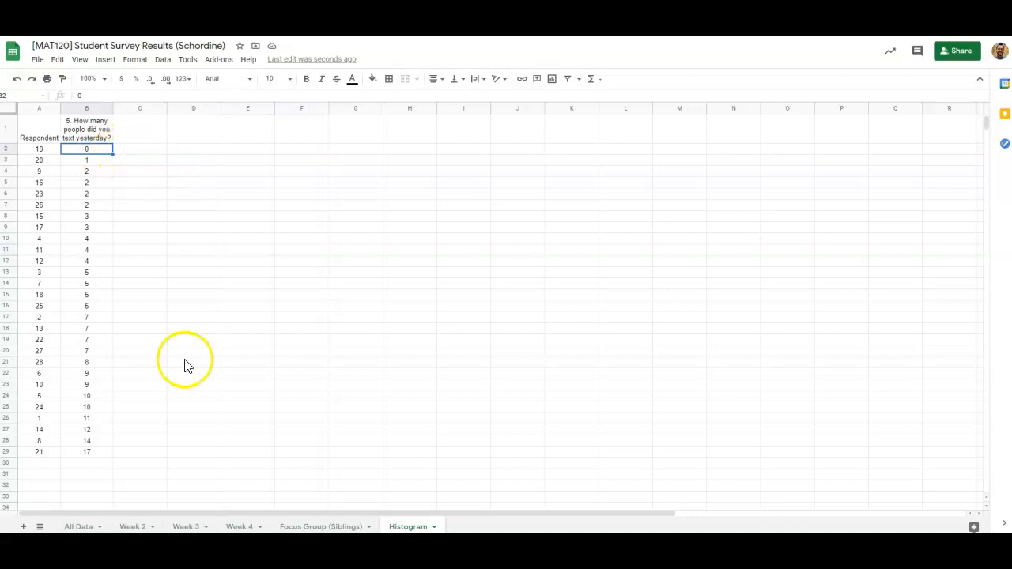
click(95, 452)
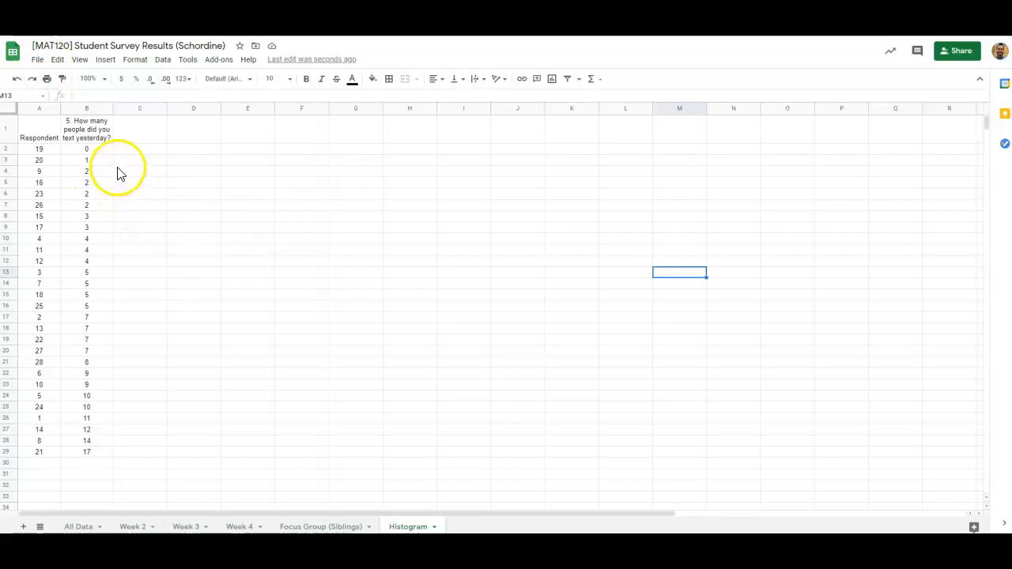
Step: Insert a chart of the texting responses in B2:B29 and change its type to a histogram chart
drag(102, 155, 99, 459)
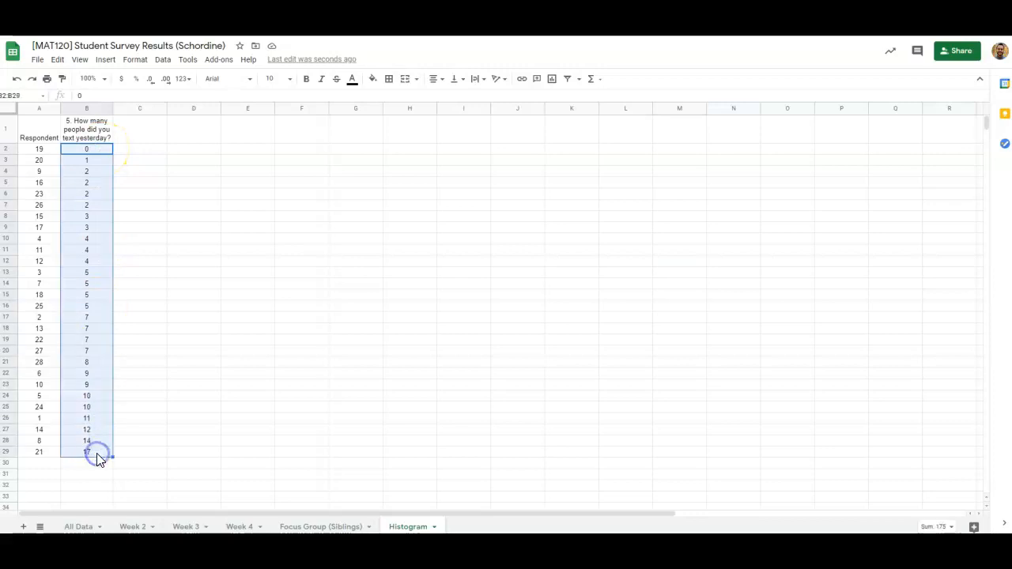
click(109, 61)
click(134, 208)
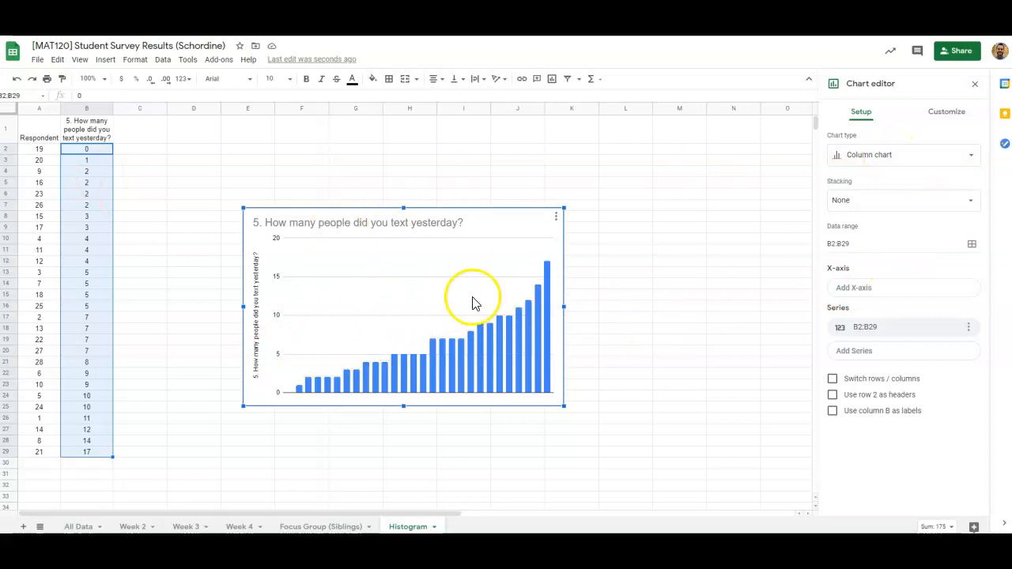
click(878, 161)
click(879, 288)
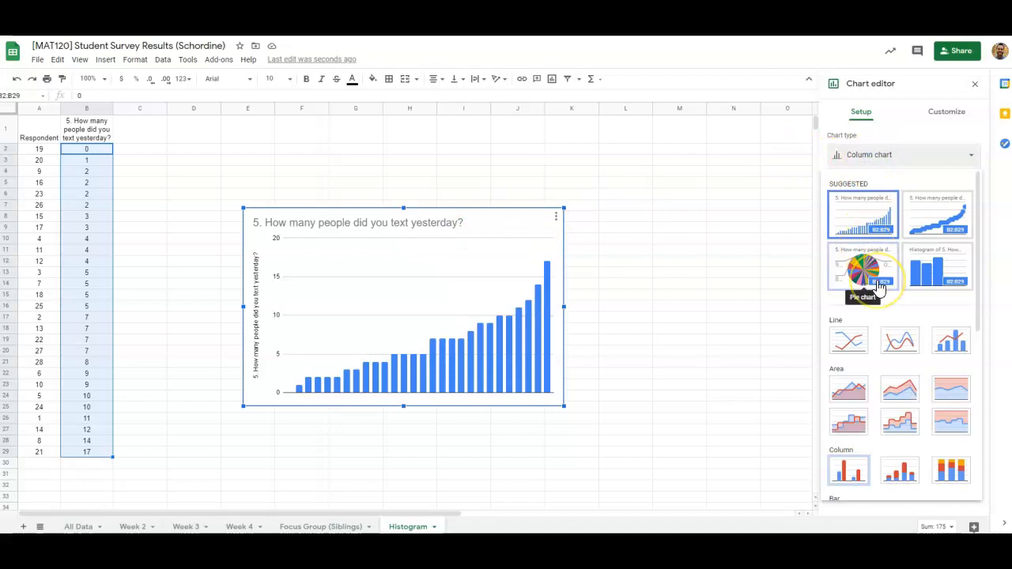
scroll(880, 288, down, 5)
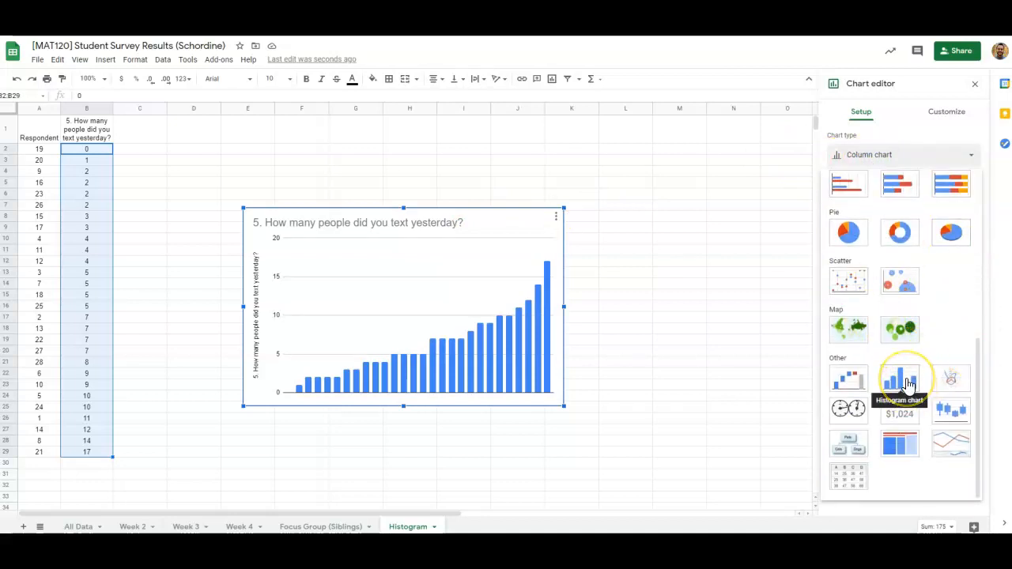
click(908, 382)
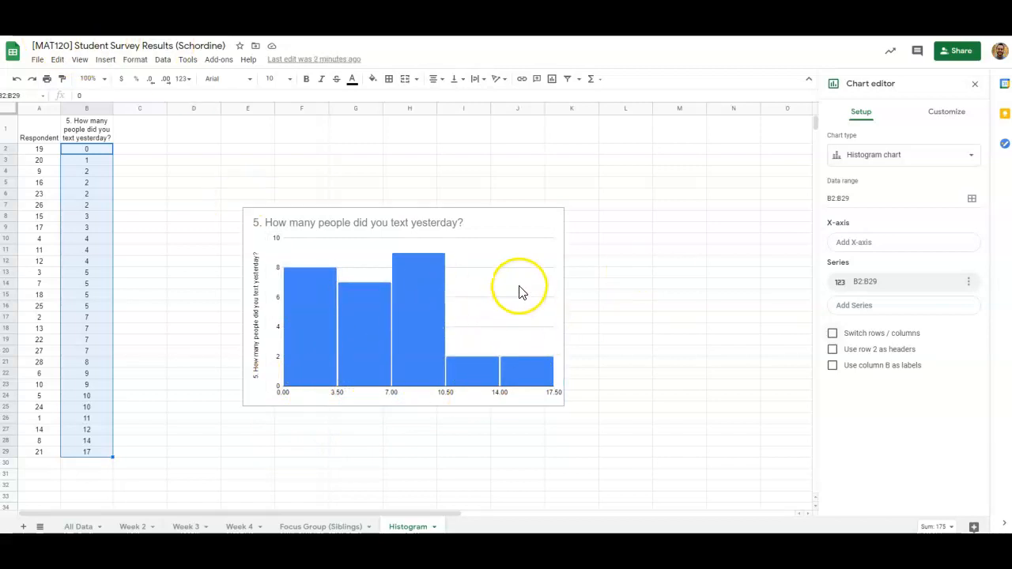
Step: Turn the histogram's item dividers on and off again, and set its bucket size to 2
click(948, 114)
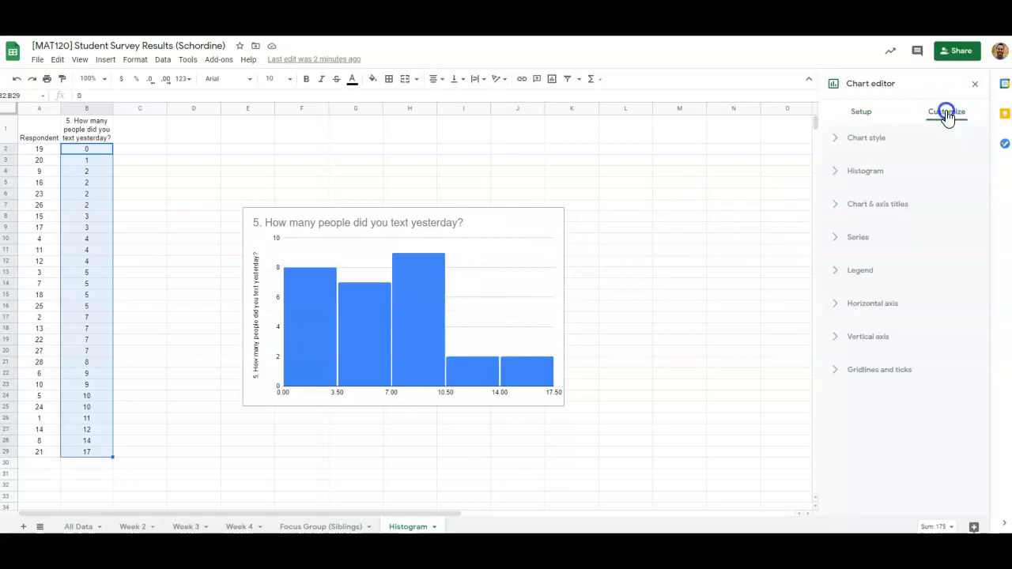
click(878, 172)
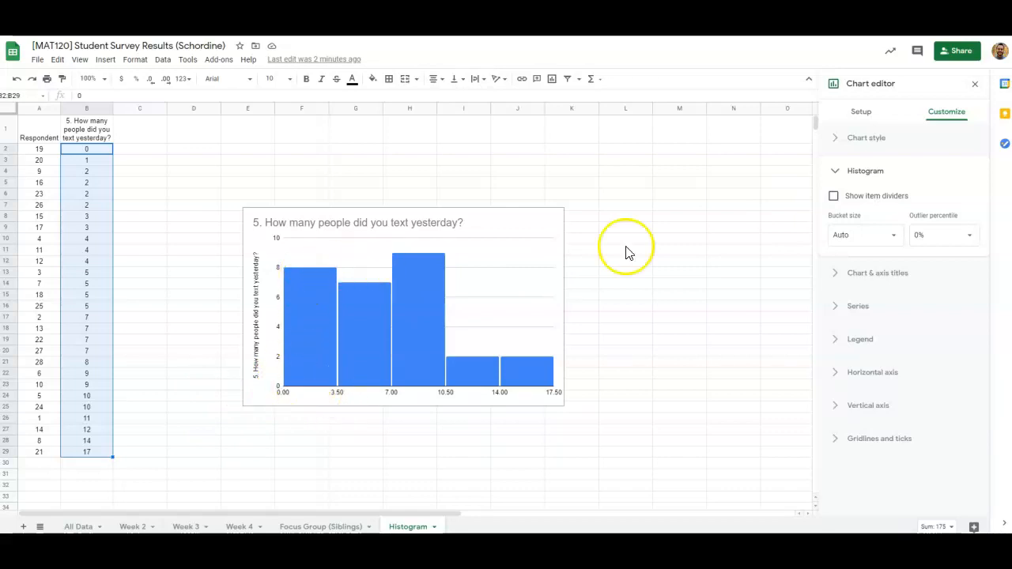
click(834, 196)
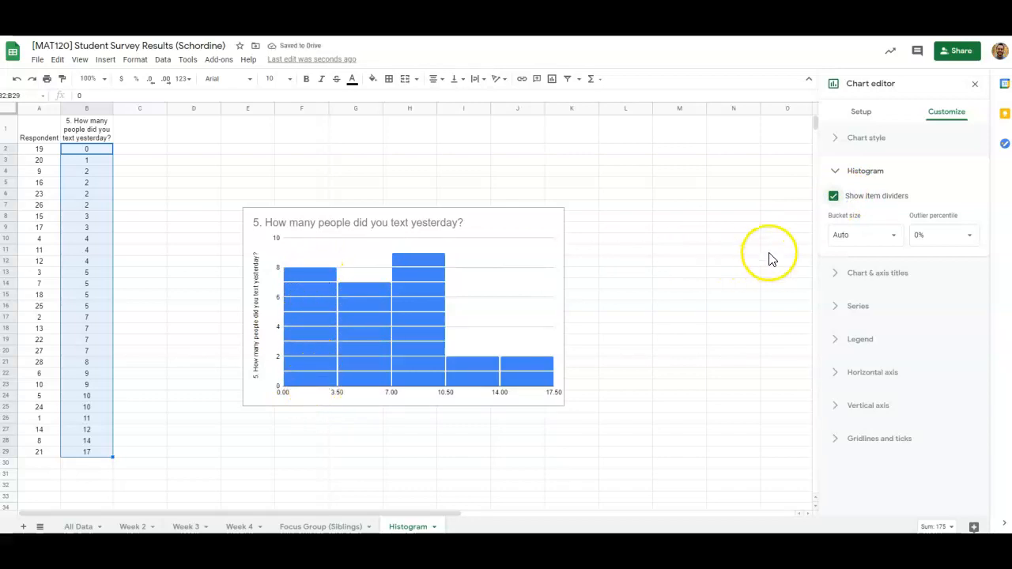
click(835, 196)
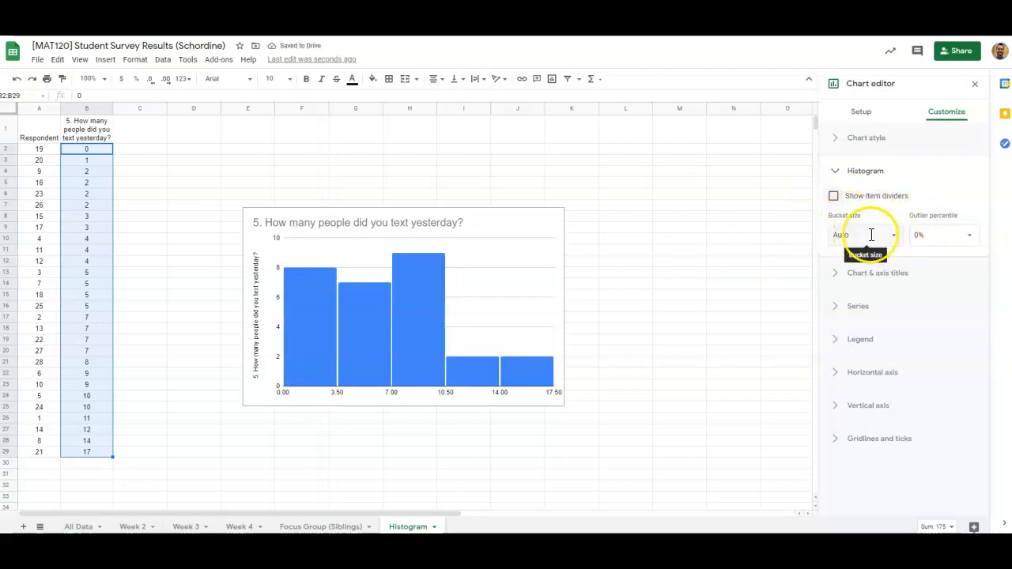
click(846, 240)
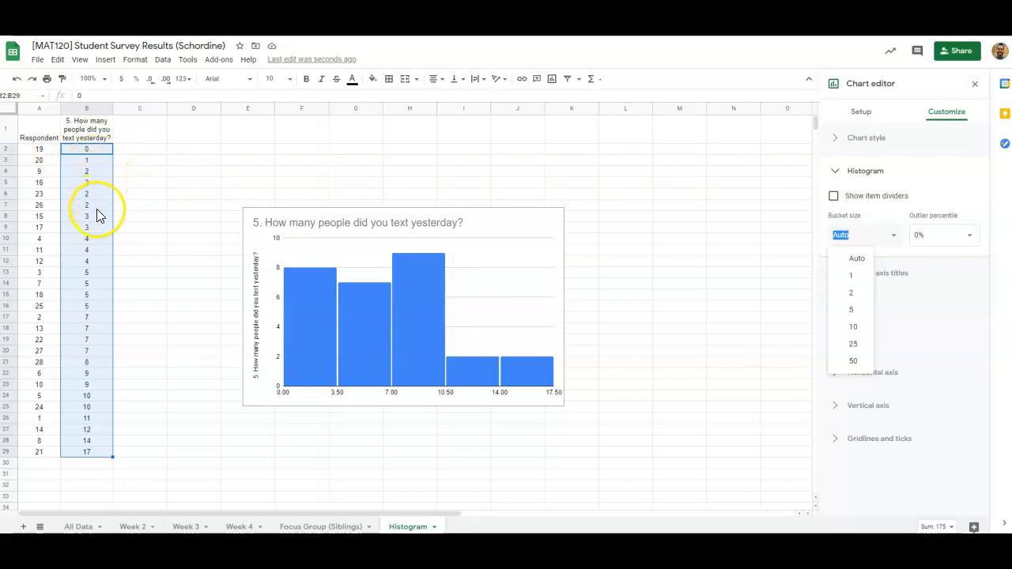
click(857, 292)
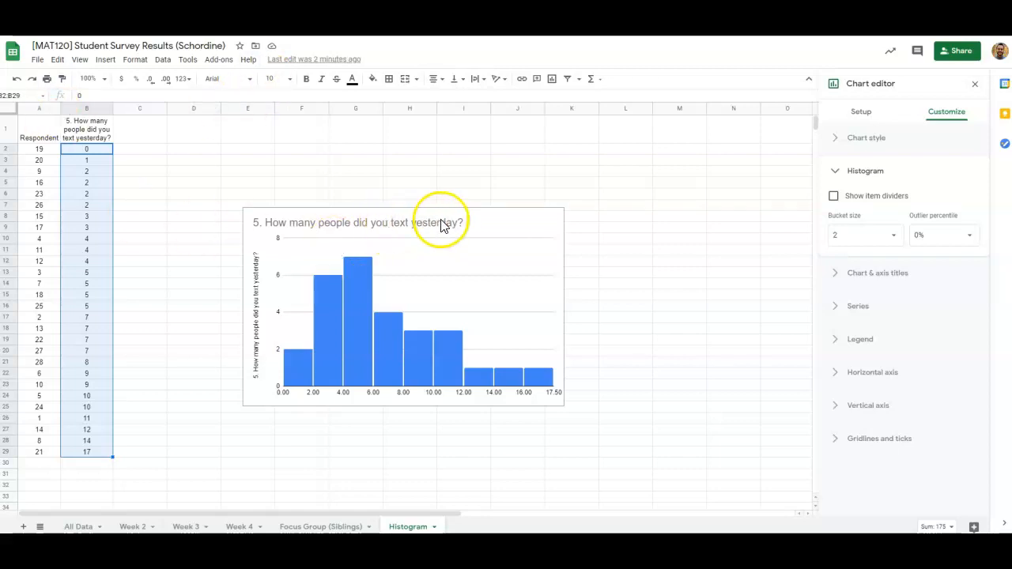
Step: Remove the leading "5." from the chart title so it reads "How many people did you text yesterday?"
click(296, 219)
click(282, 223)
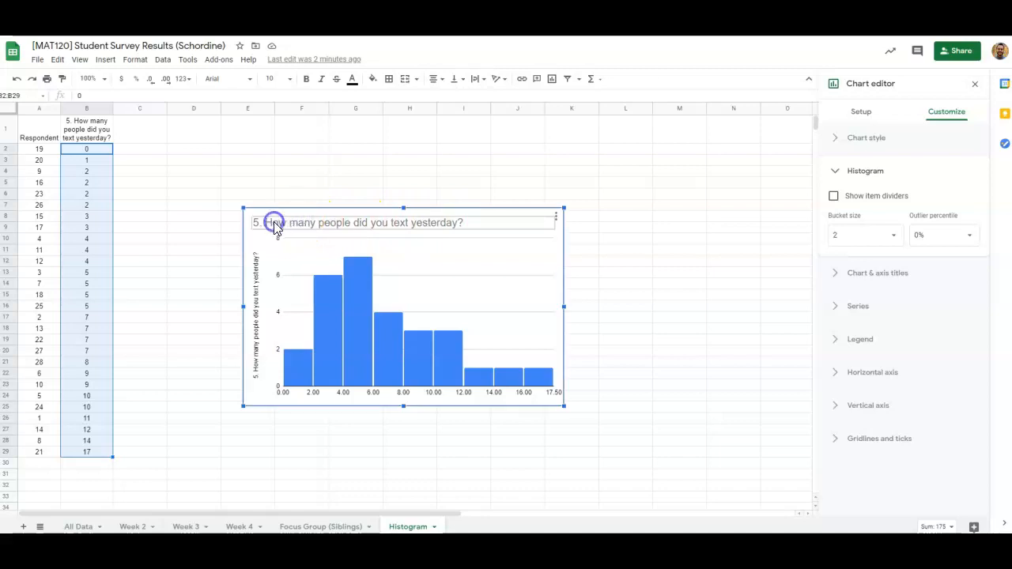
double_click(267, 223)
click(267, 223)
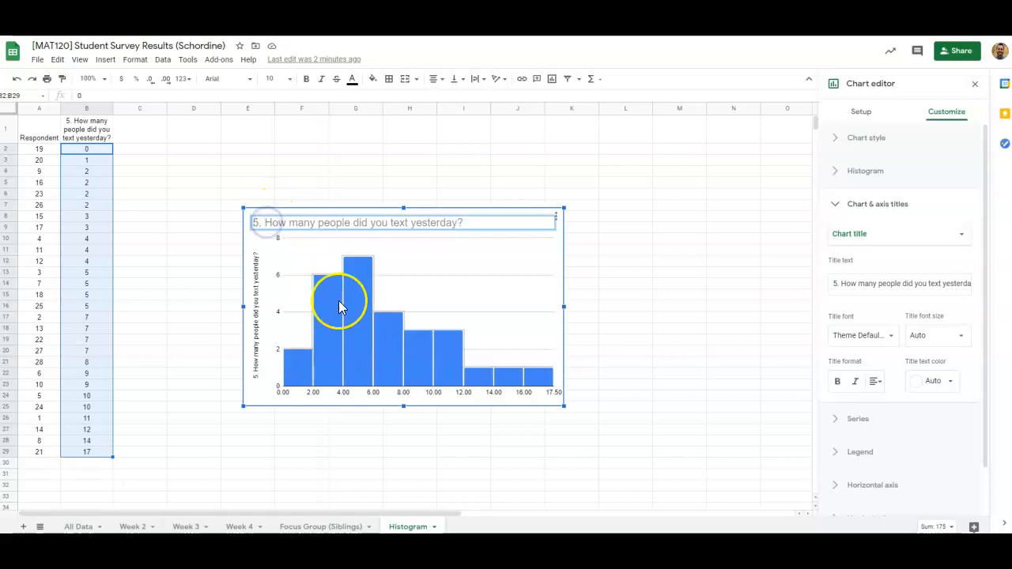
key(BackSpace)
key(BackSpace)
key(BackSpace)
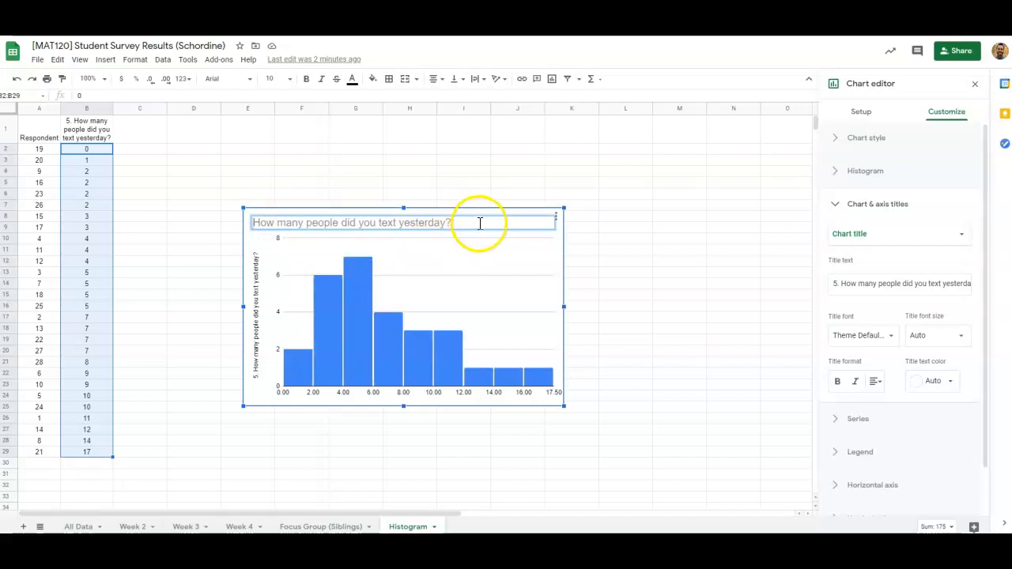
click(507, 255)
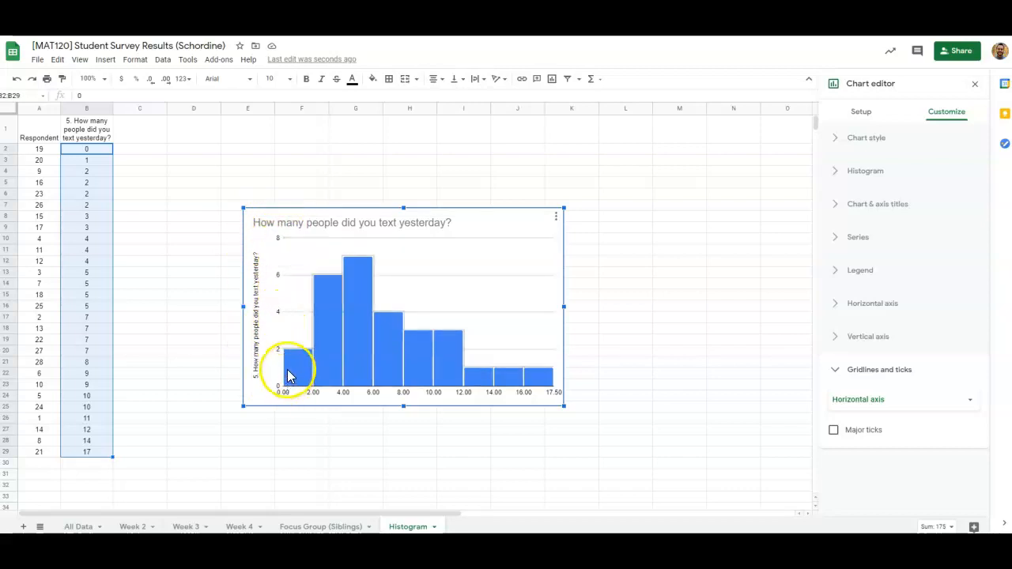
Step: Replace the histogram's vertical axis title with "Frequency"
click(258, 335)
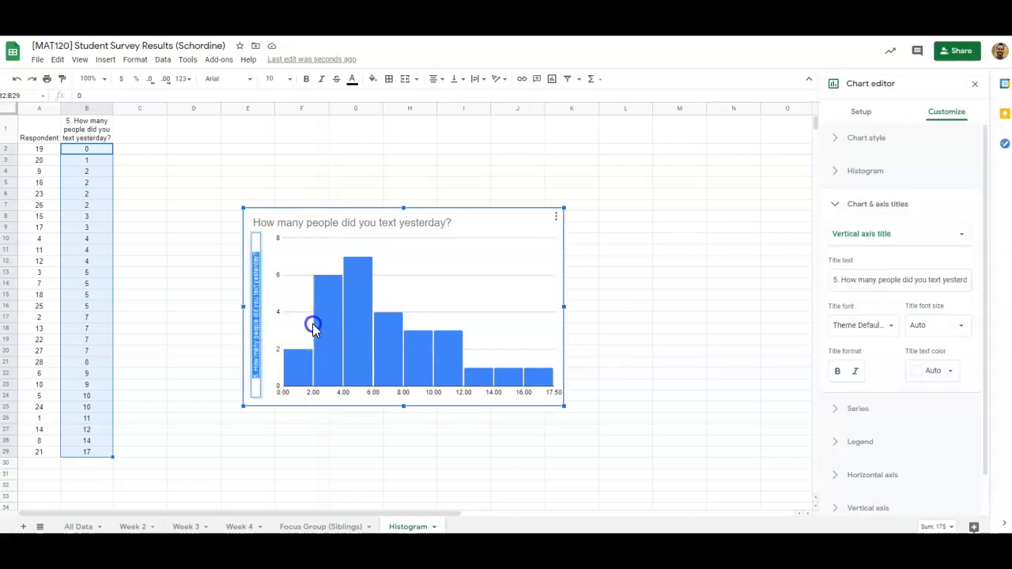
click(293, 240)
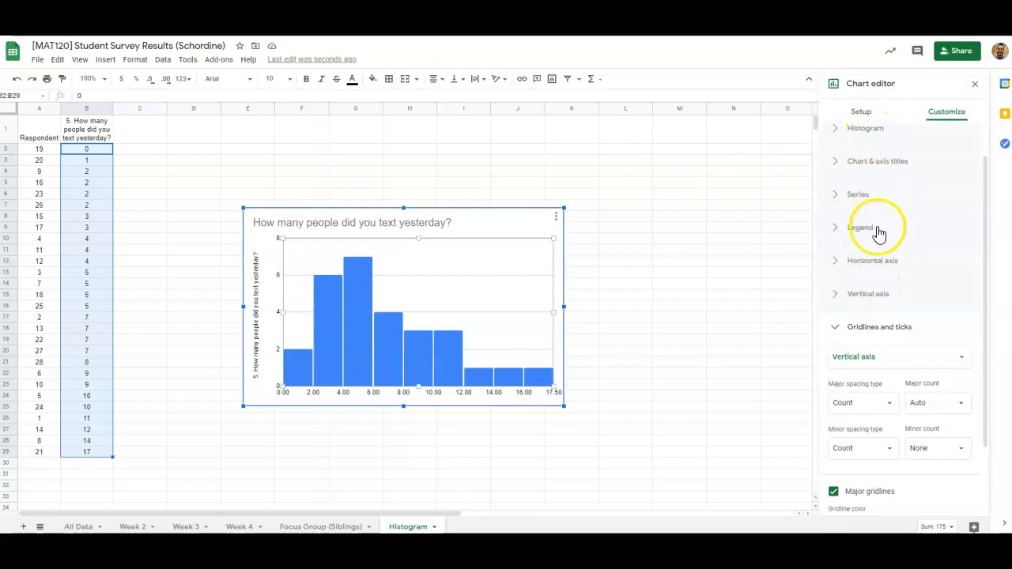
scroll(882, 273, down, 2)
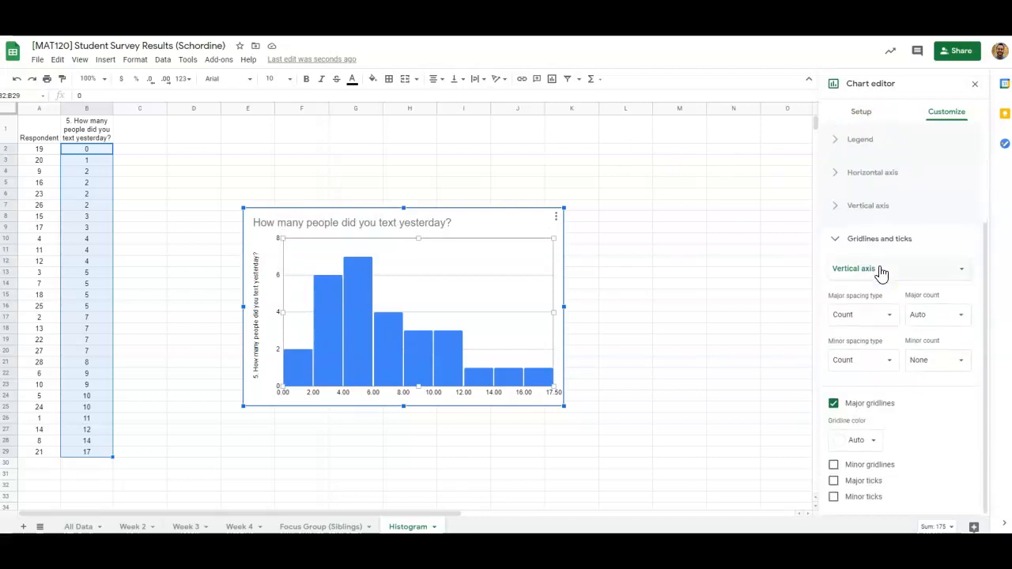
scroll(882, 274, up, 2)
scroll(882, 274, up, 1)
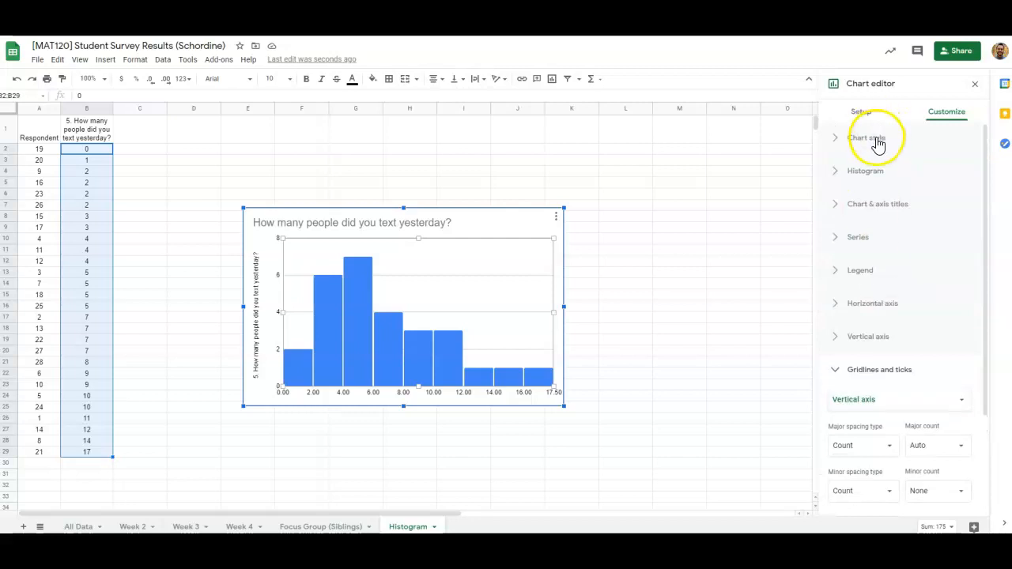
click(874, 174)
click(872, 173)
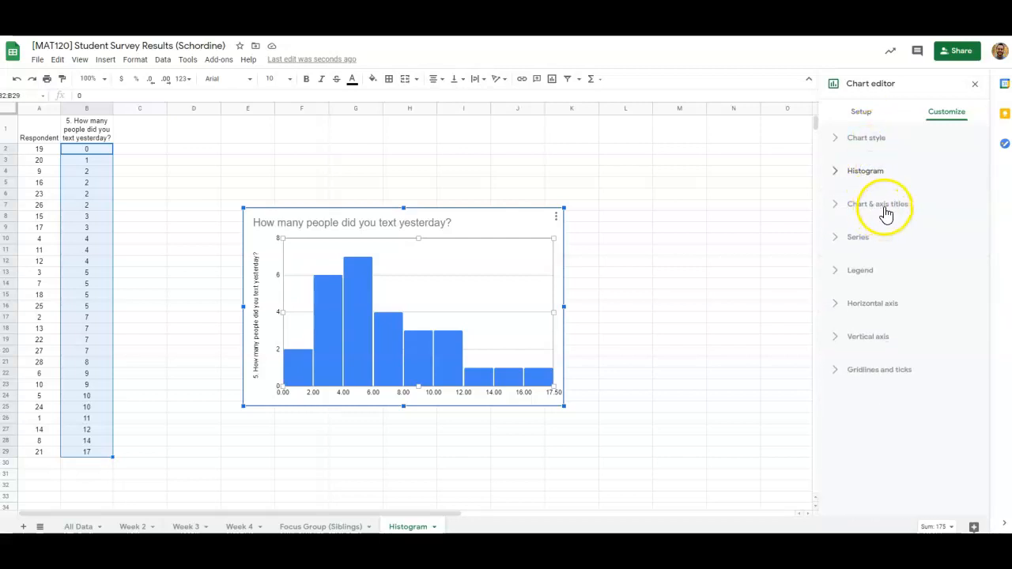
click(886, 211)
click(886, 235)
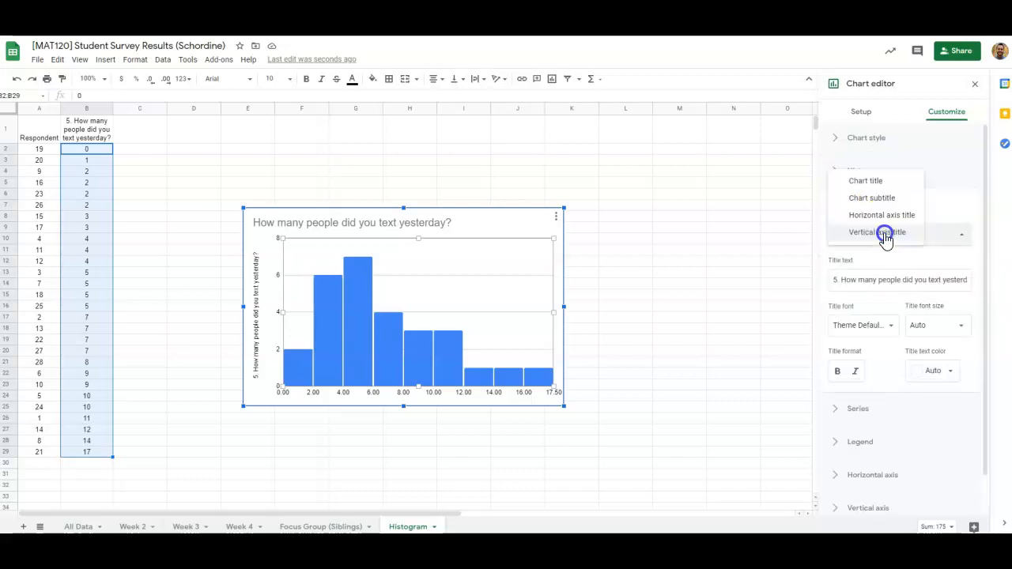
click(884, 234)
click(869, 279)
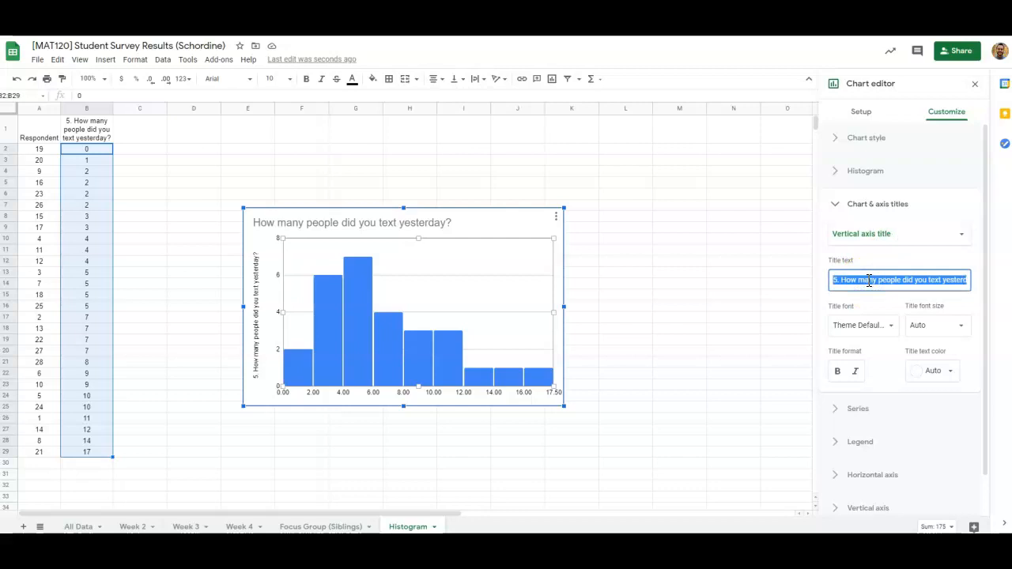
text(Frequency)
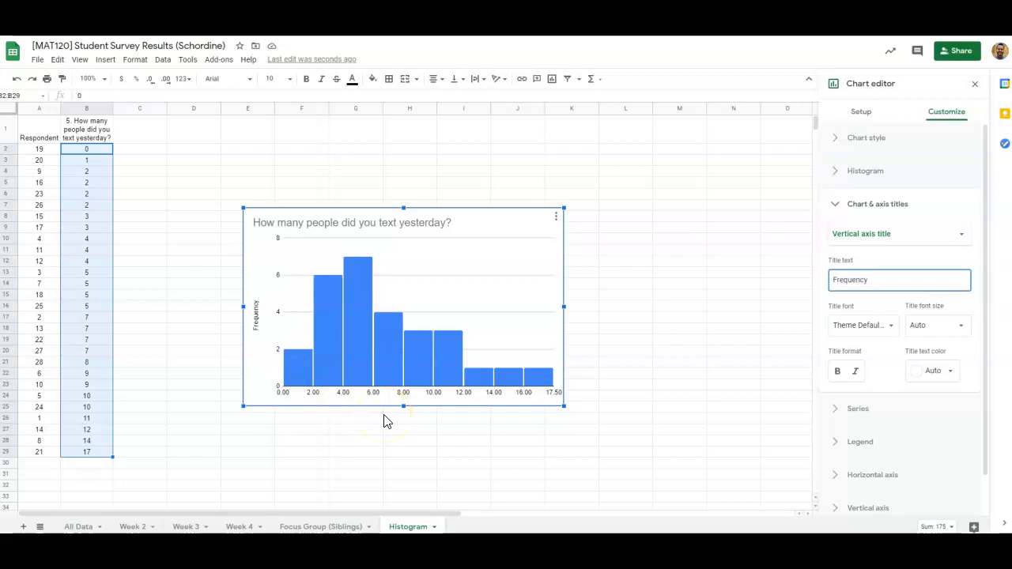
Step: Give the histogram the horizontal axis title "Number of Texts" and leave chart editing
click(925, 236)
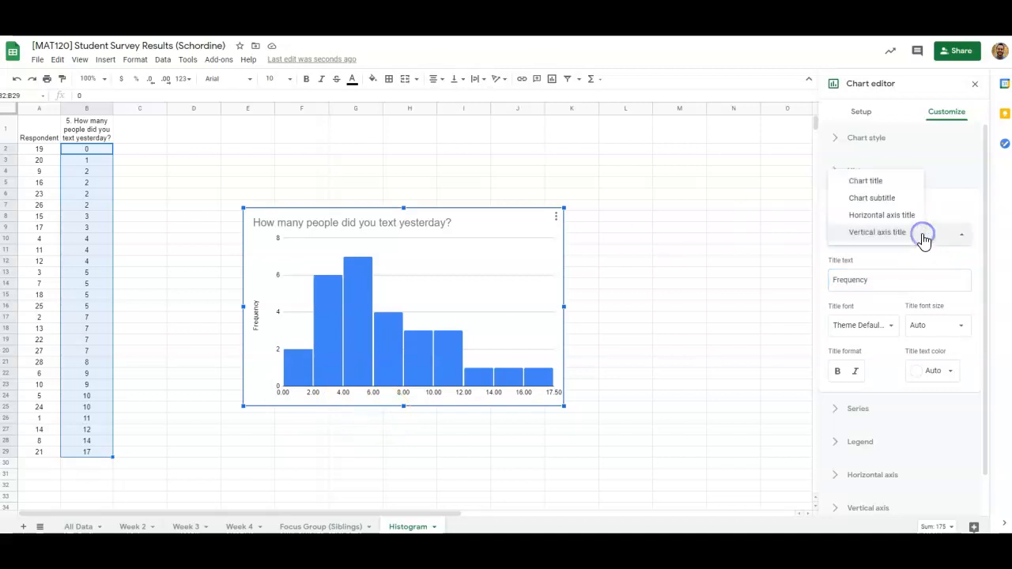
click(909, 215)
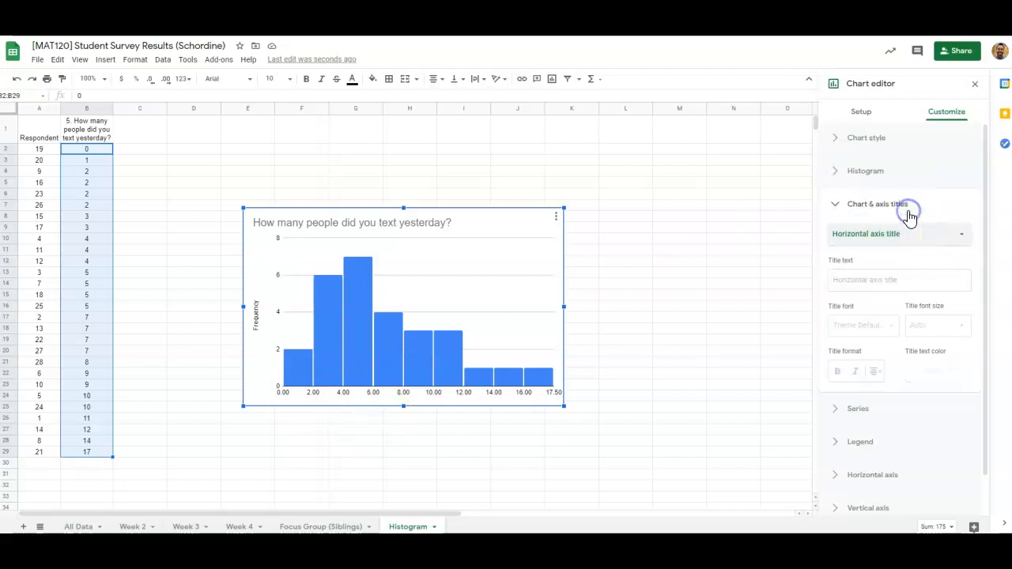
click(919, 274)
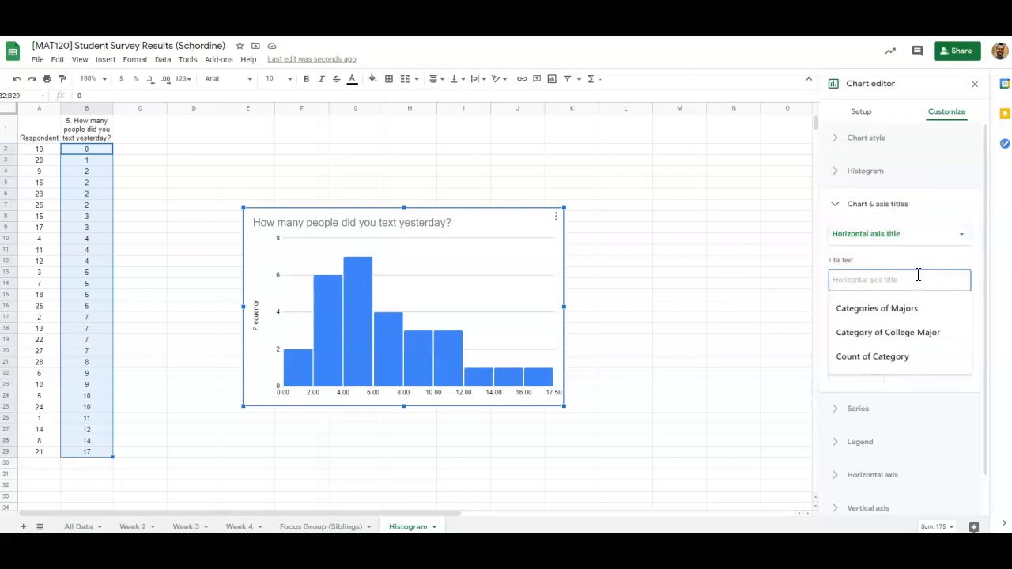
text(Number of Tex)
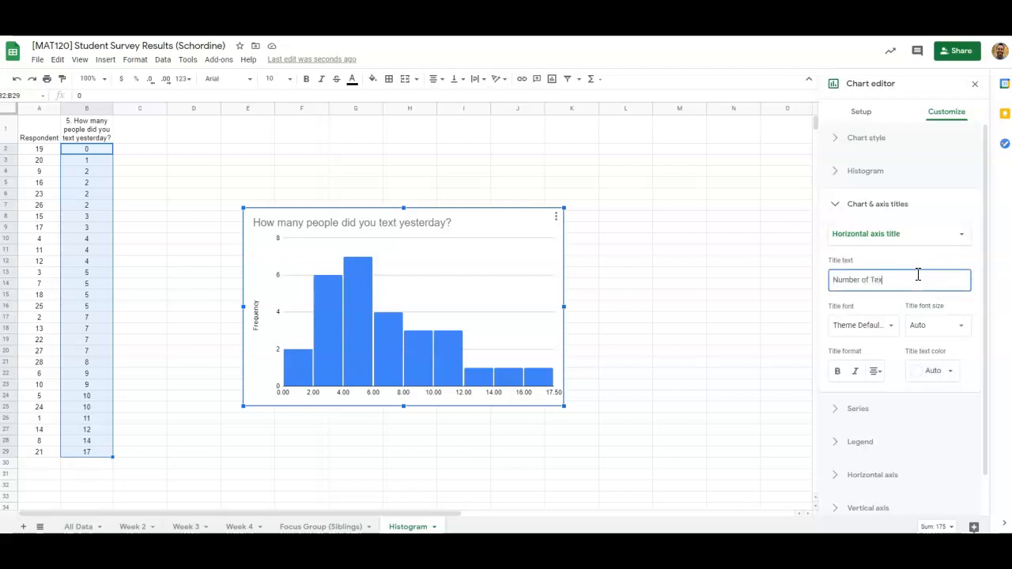
text(ts)
click(898, 253)
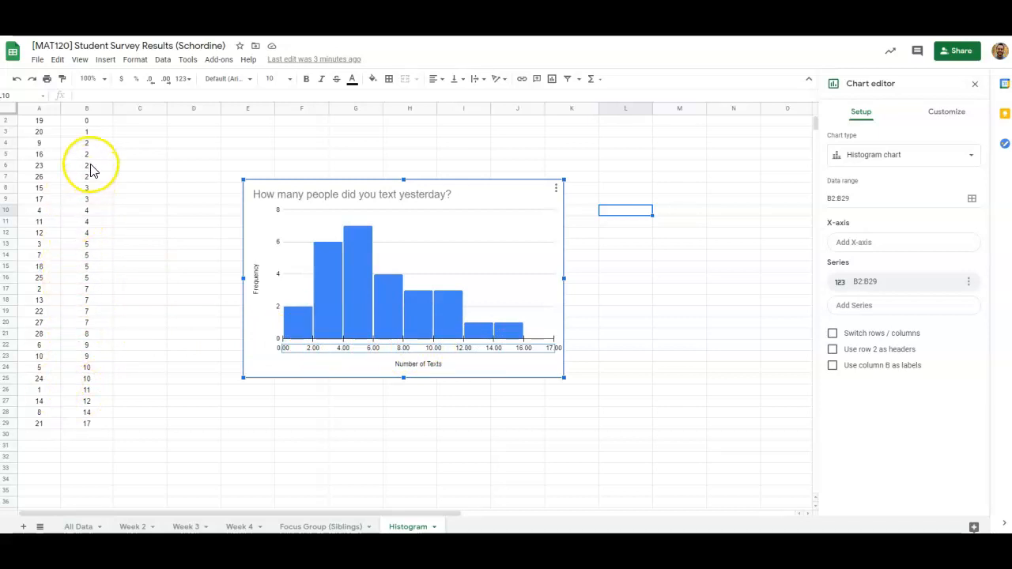
scroll(91, 170, up, 2)
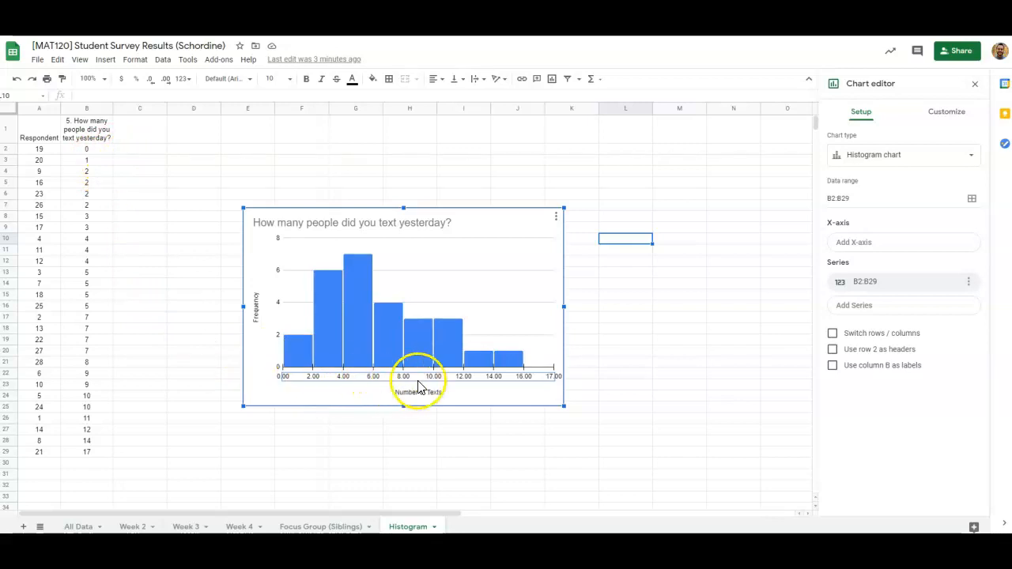
click(166, 275)
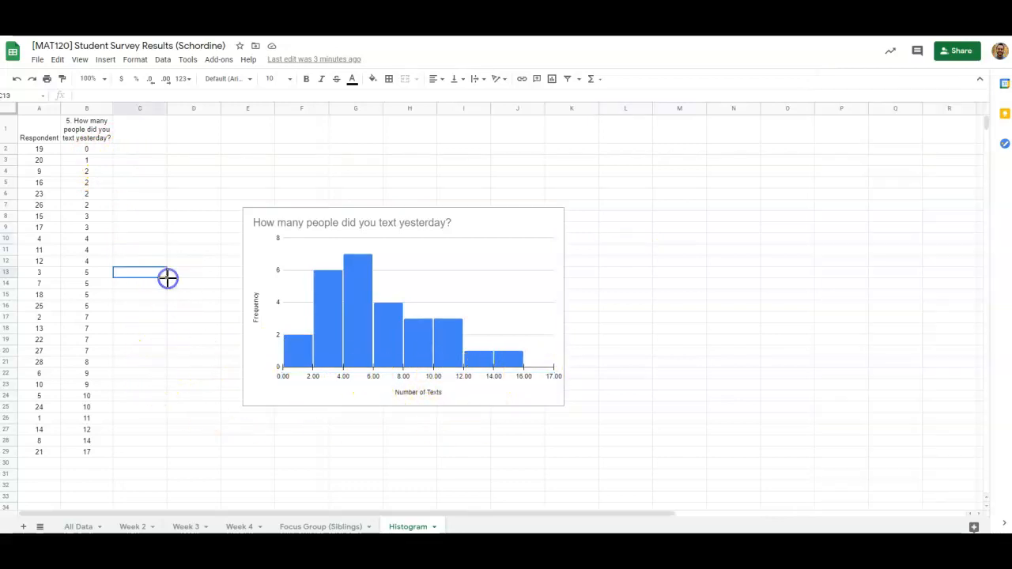
click(196, 229)
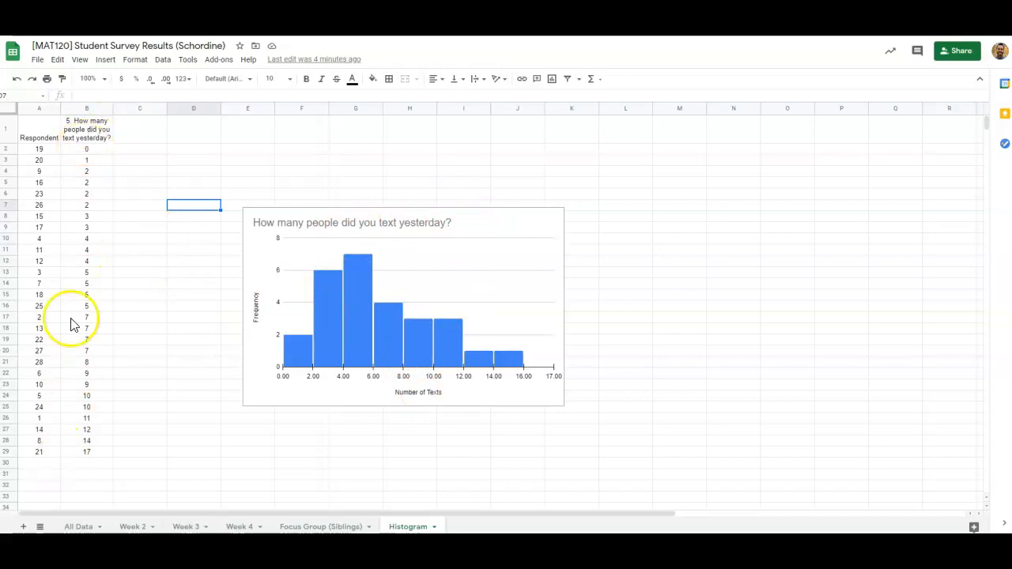
Step: Delete the "How many people did you text yesterday?" chart from the sheet
click(479, 230)
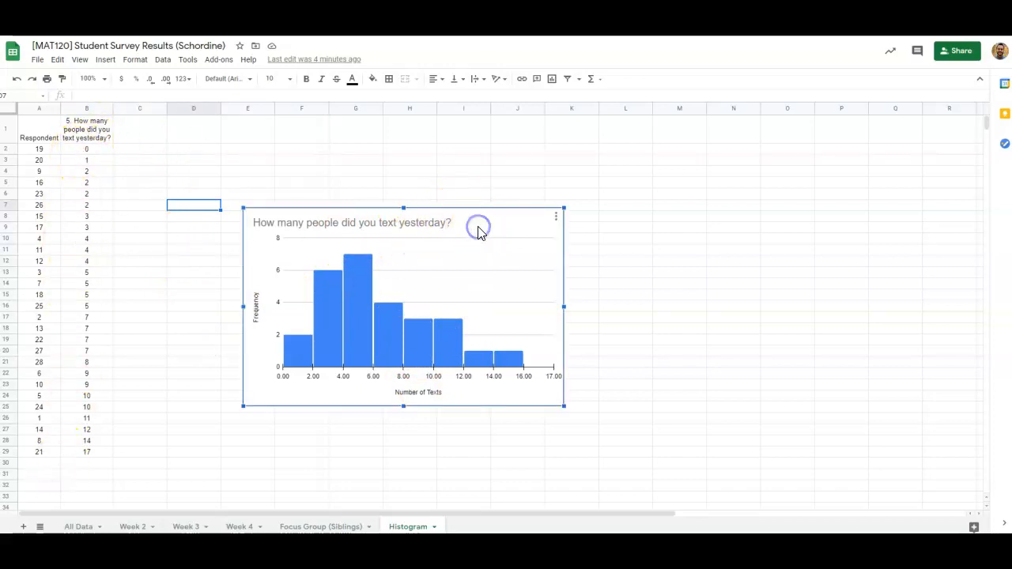
click(557, 220)
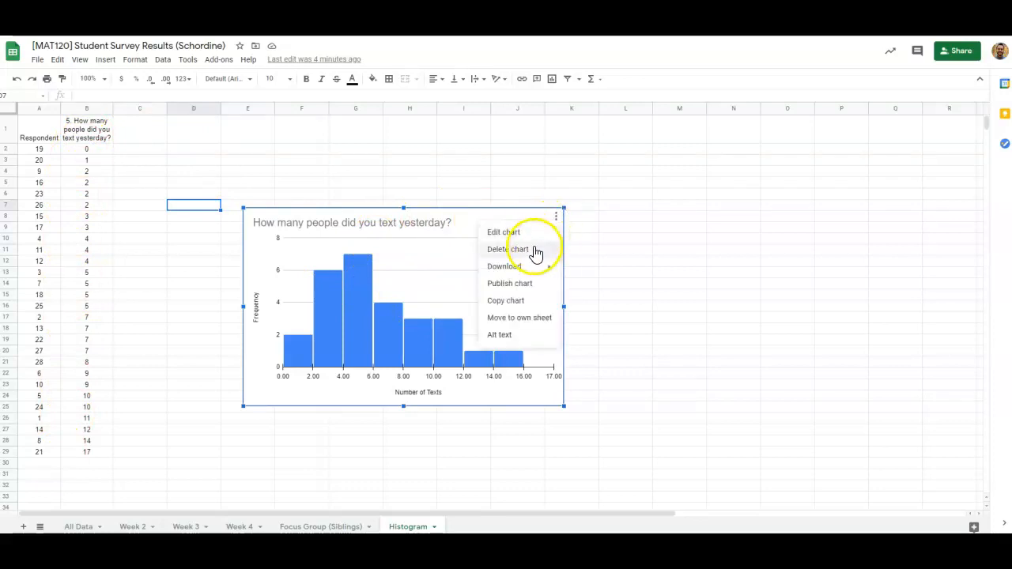
click(535, 250)
click(427, 207)
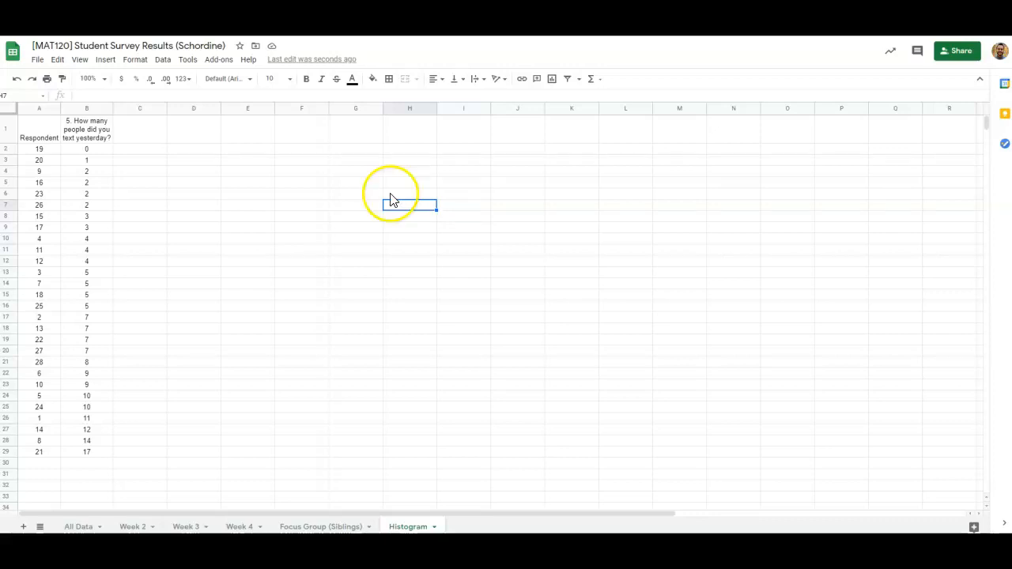
Step: Undo the deletion of the histogram chart
click(58, 61)
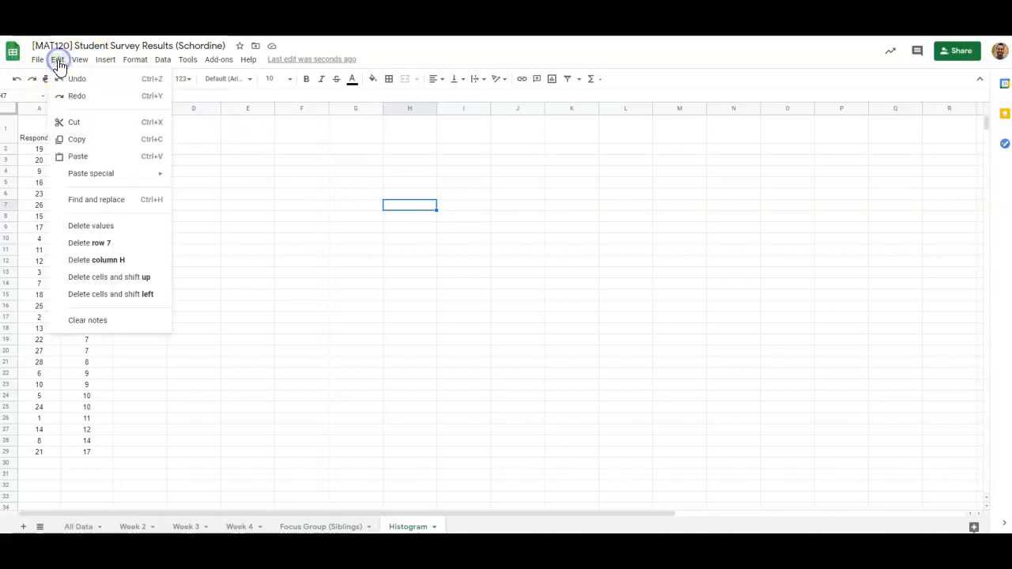
click(63, 79)
click(169, 304)
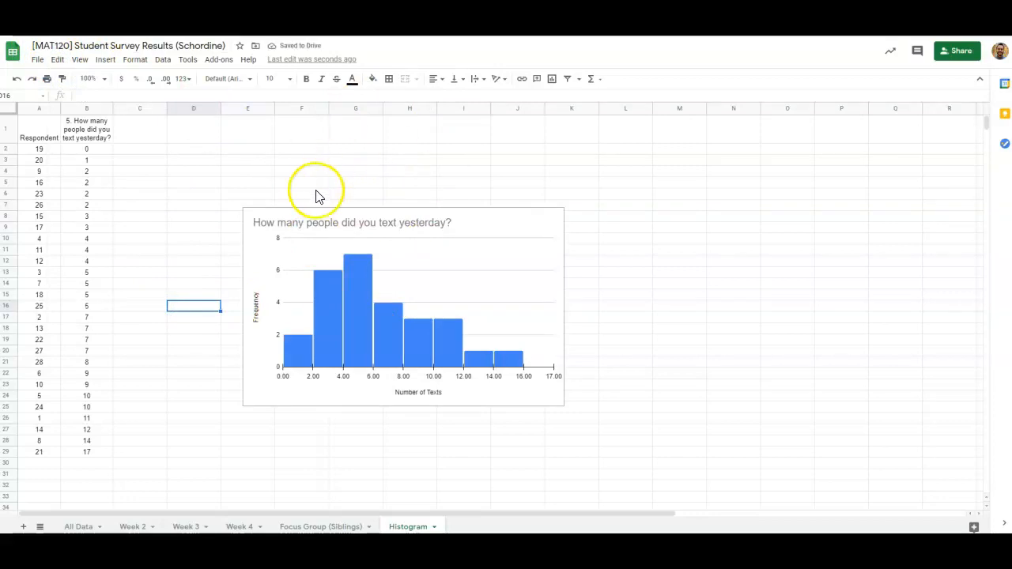
click(57, 61)
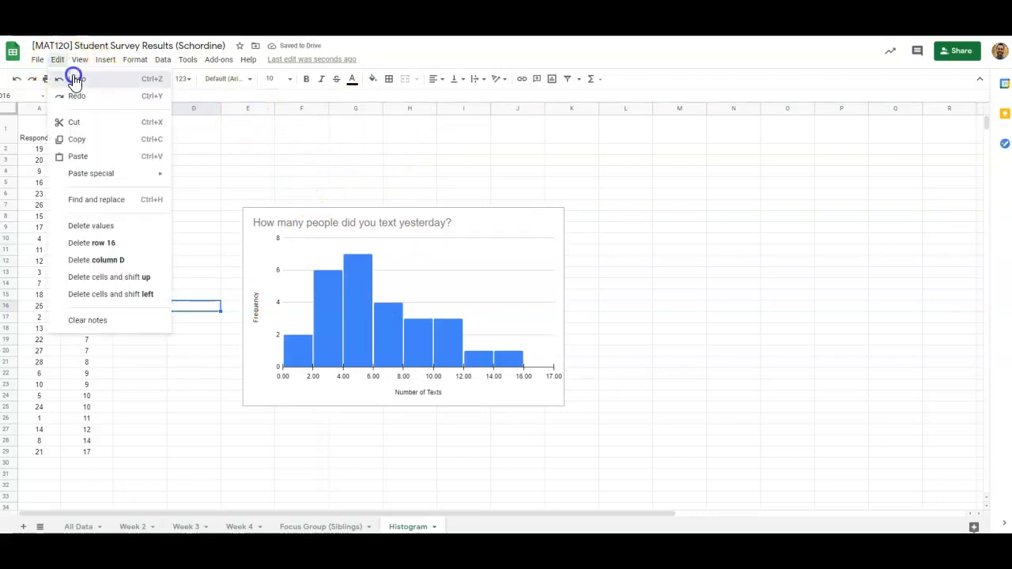
click(74, 80)
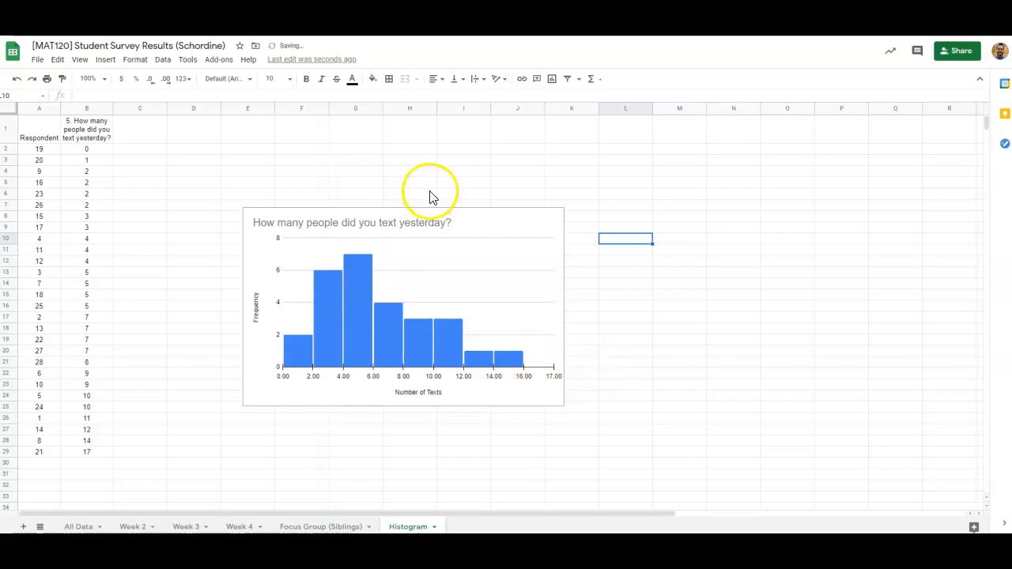
Step: Move the histogram chart to columns M through R, starting in row 1 of the sheet
click(492, 248)
drag(501, 224, 909, 134)
click(448, 227)
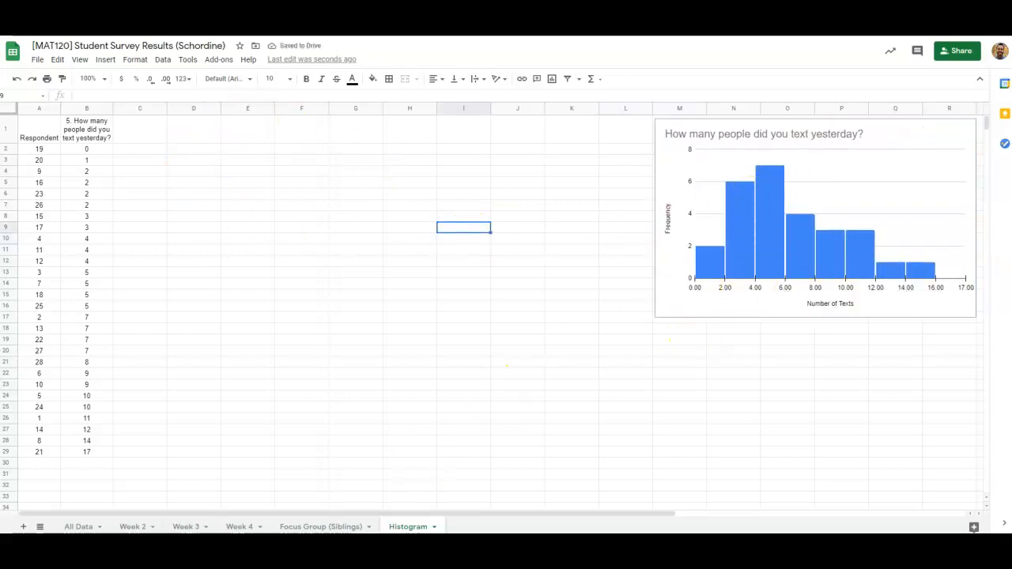
Step: Look at the All Data sheet and return to the Histogram sheet
click(134, 527)
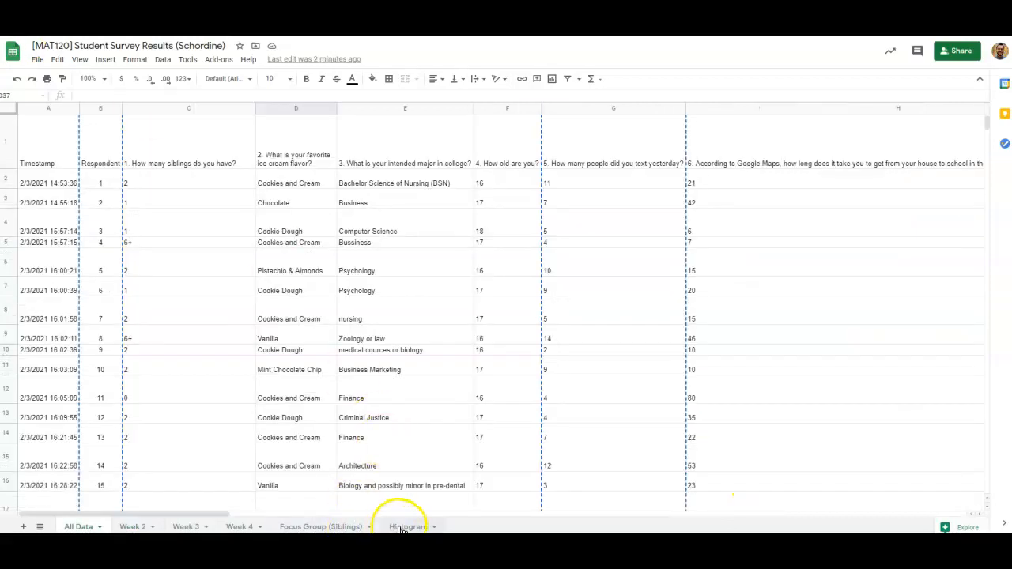
click(399, 526)
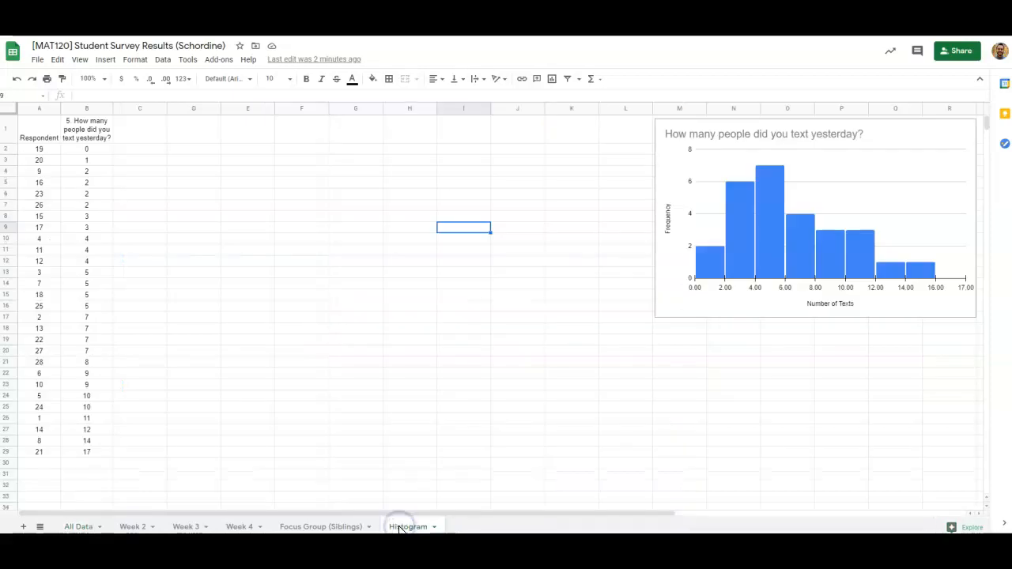
click(319, 281)
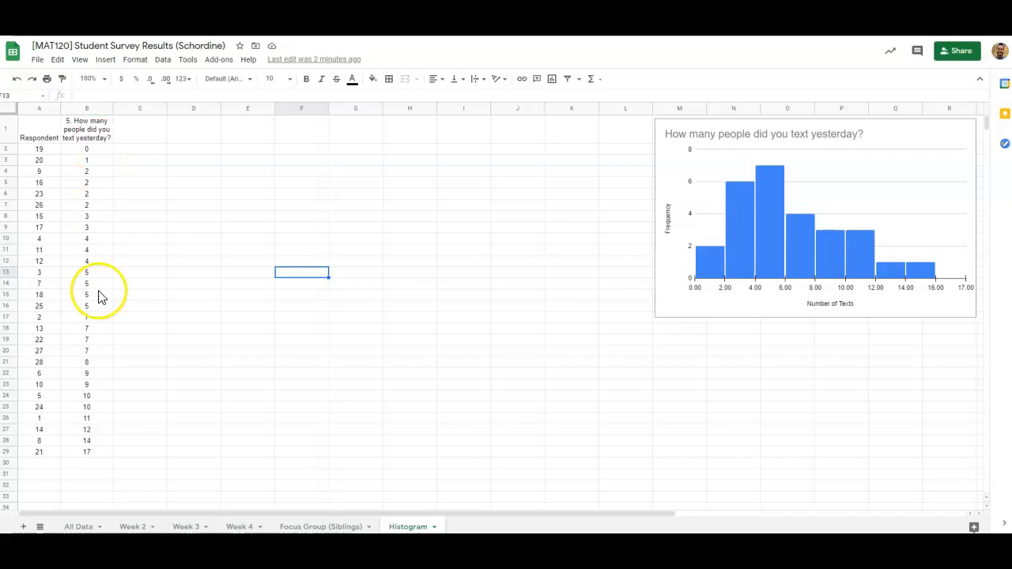
Step: Enter the column header "Count" in cell C1, beside the texting responses
click(150, 137)
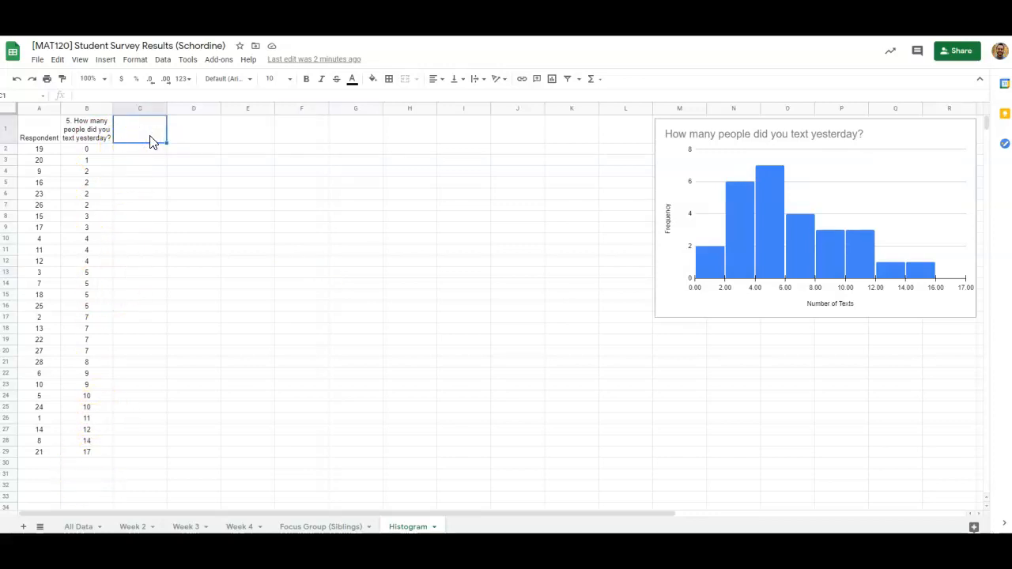
text(Coun)
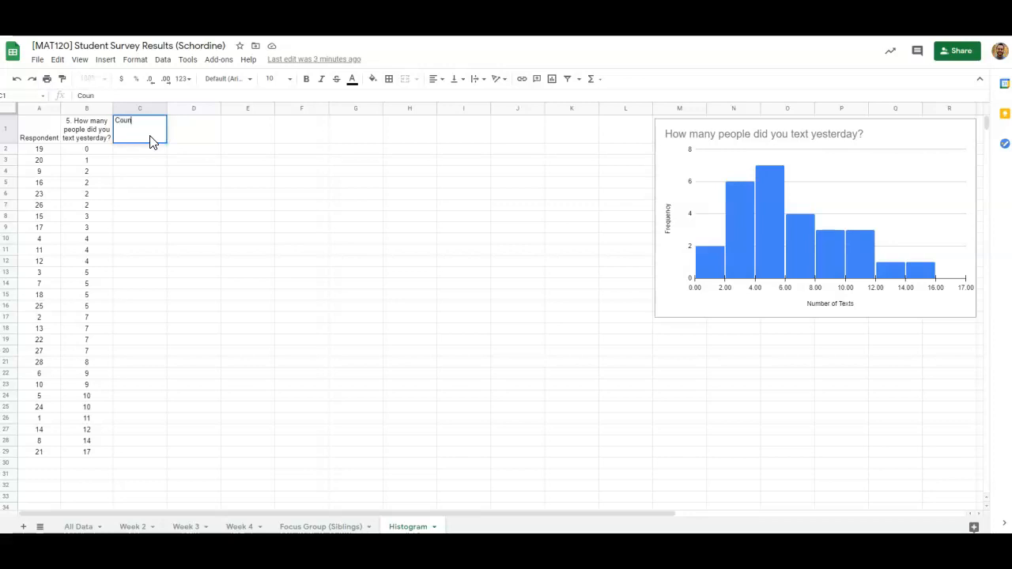
text(t)
key(Return)
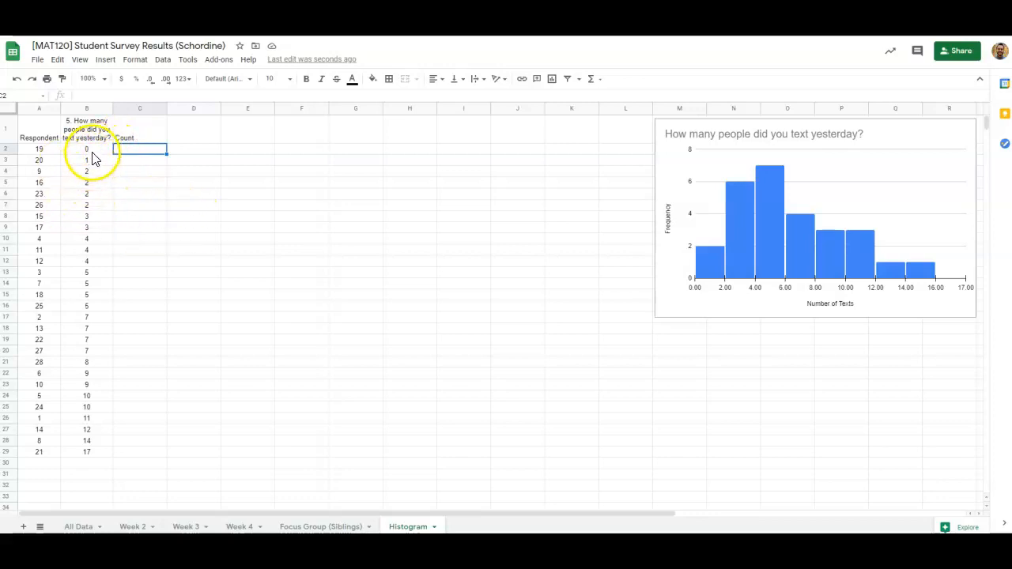
Step: Enter a count of 1 in both C2 and C3 for the responses 0 and 1
click(126, 153)
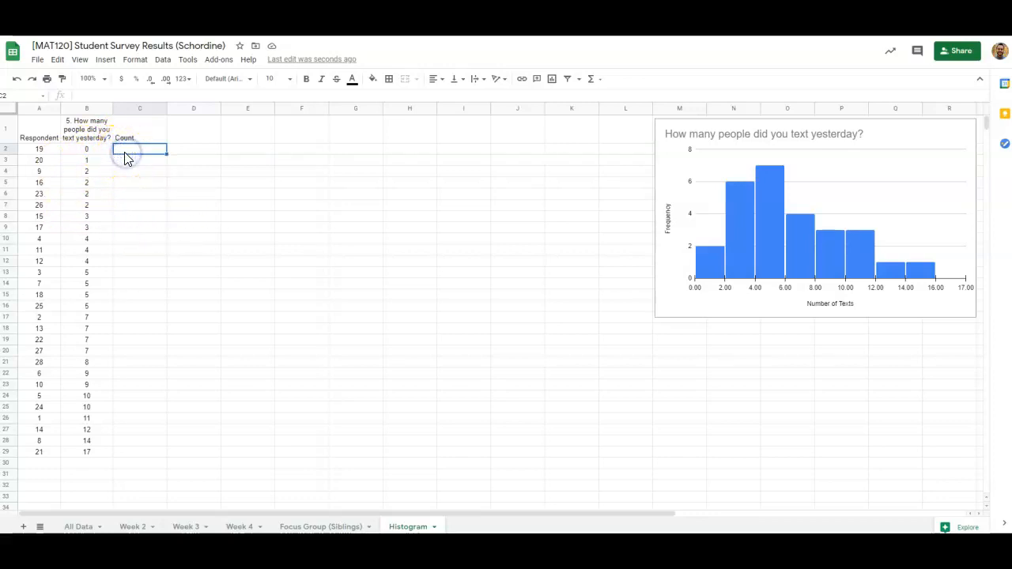
key(Return)
key(Left)
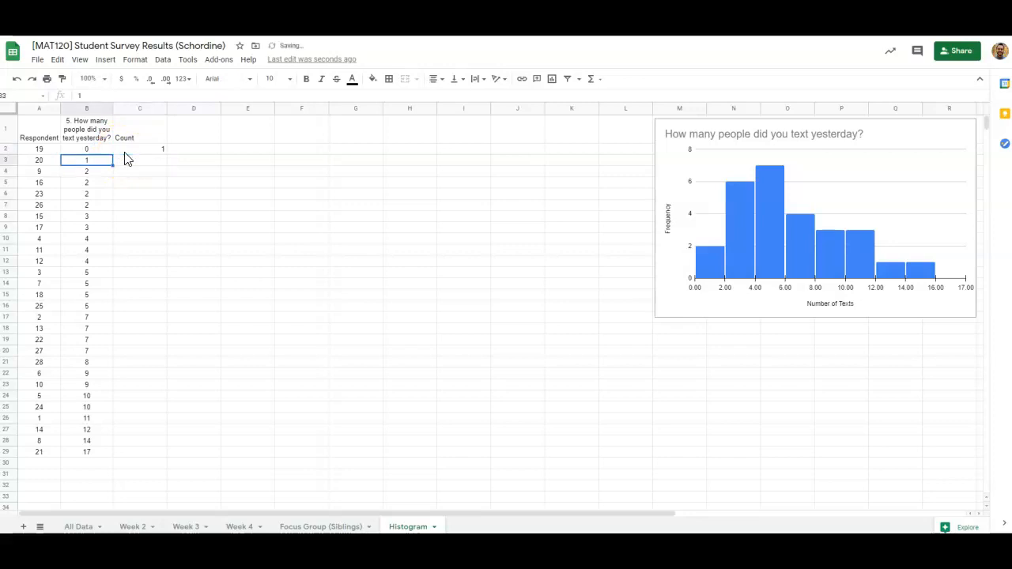
key(Right)
text(1)
key(Return)
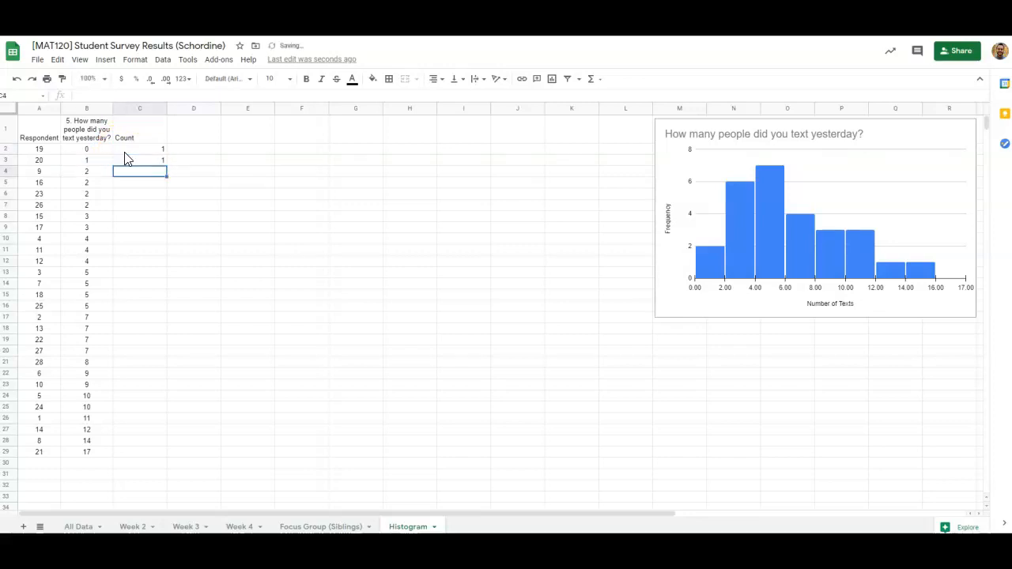
Step: Number the four responses of 2 in the Count column by entering 1, 2, 3 and 4 in C4:C7
key(Left)
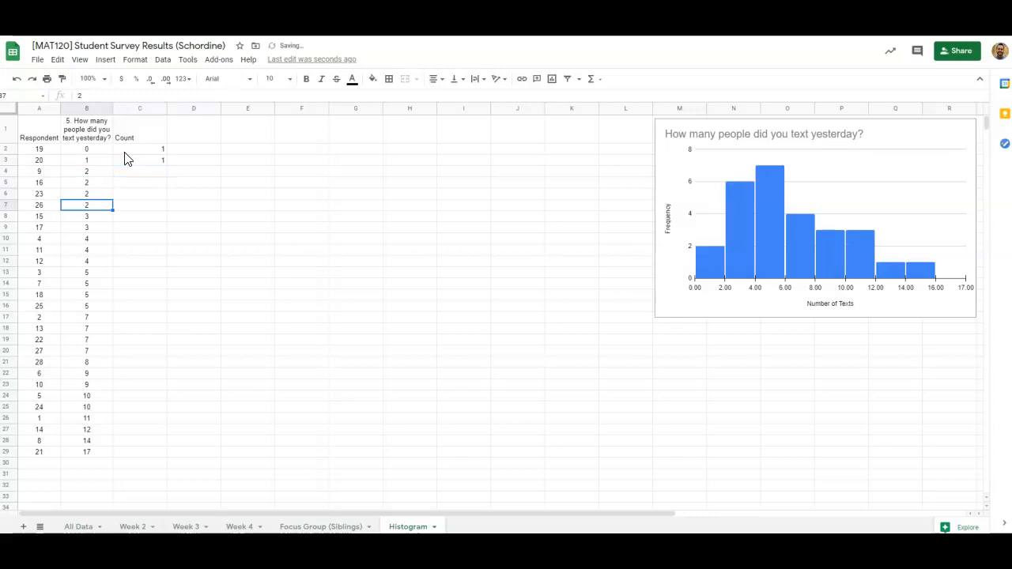
key(Right)
text(1)
key(Return)
text(2)
key(Return)
text(3)
key(Return)
key(ctrl+Return)
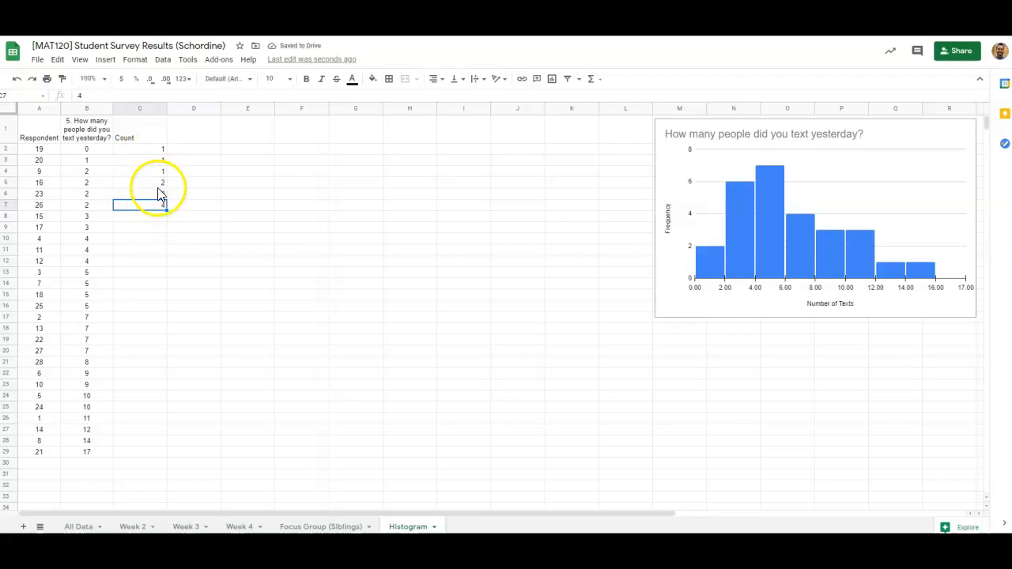
Step: Fit the width of the Count column to its contents
click(141, 107)
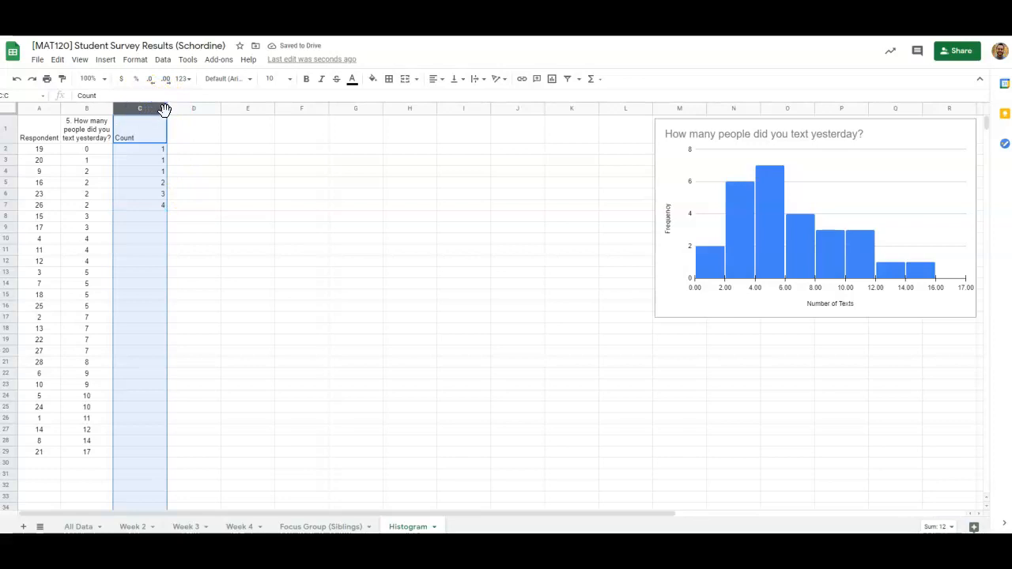
double_click(166, 109)
click(187, 194)
click(132, 149)
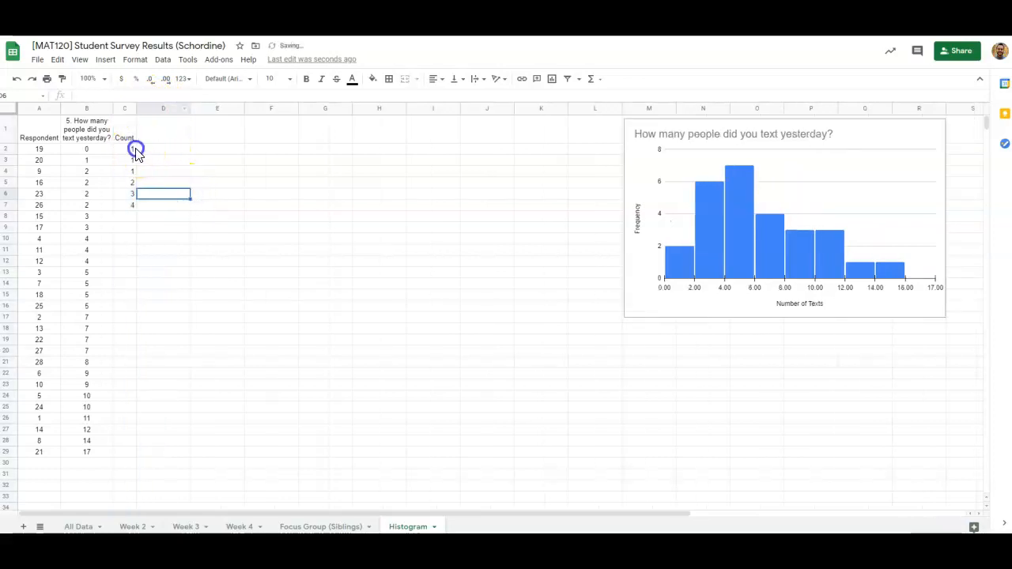
click(88, 151)
click(125, 162)
click(94, 165)
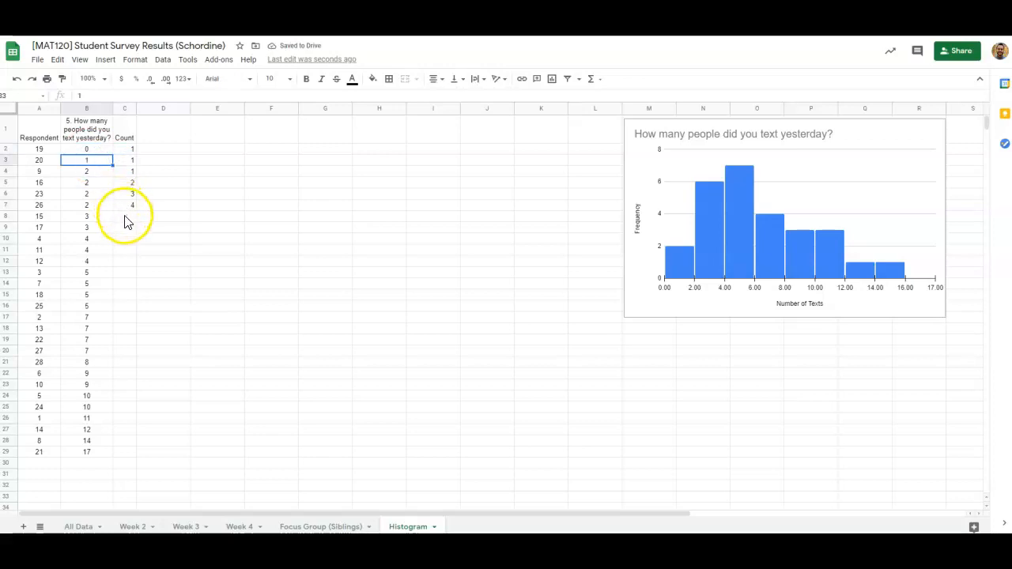
Step: Number the responses of 3 with 1 and 2 in C8:C9, and the responses of 4 with 1, 2 and 3 in C10:C12
click(125, 216)
text(1)
key(Return)
text(2)
key(Return)
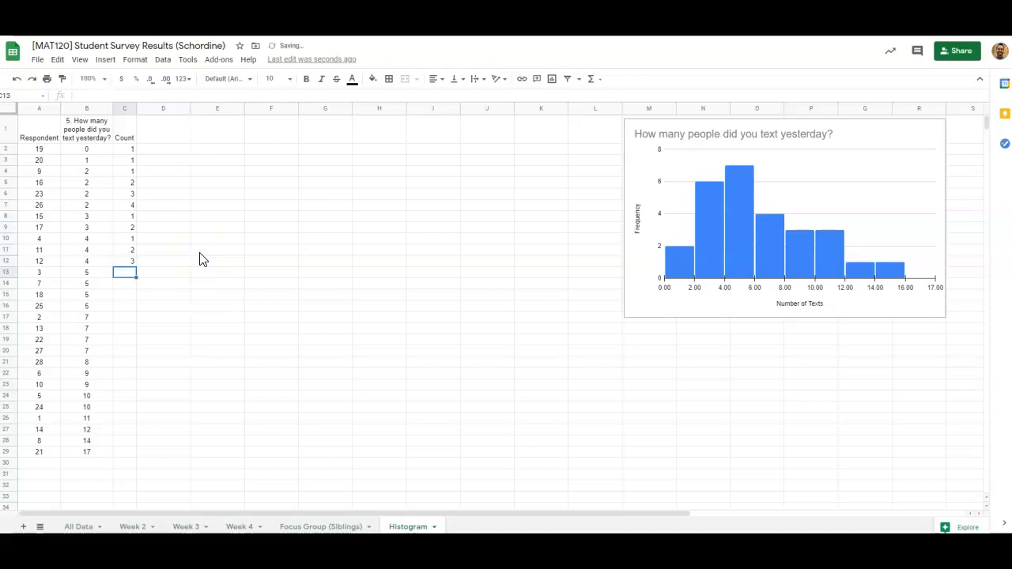
Step: Number the four responses of 5 in the Count column by entering 1, 2, 3 and 4 in C13:C16
text(1)
key(Return)
text(2)
key(Return)
text(3)
key(Return)
text(4)
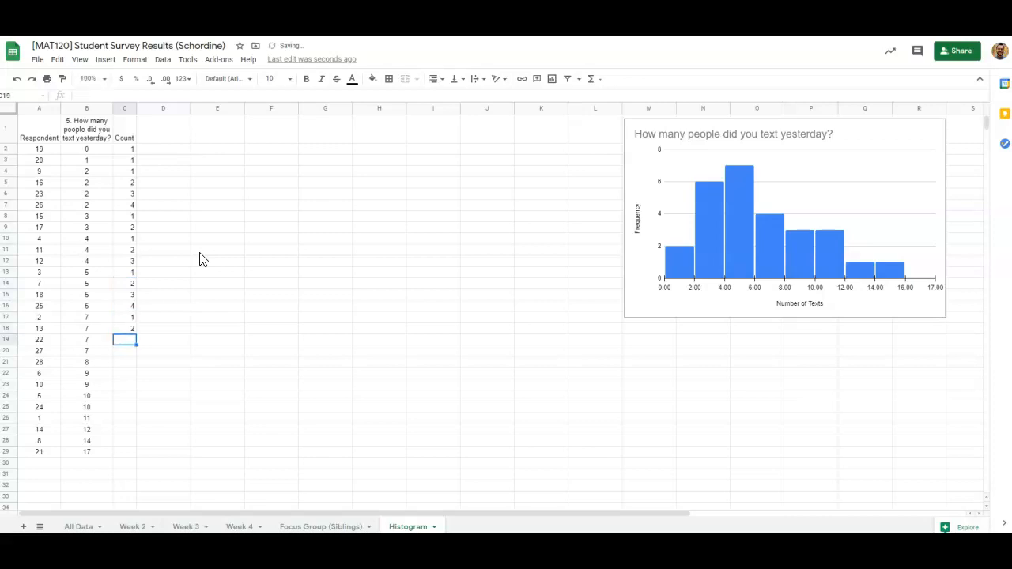
Step: Number the responses from 7 to 17 in C17:C29 with 1, 2, 3, 4, 1, 1, 2, 1, 2, 1, 1, 1, 1
text(1)
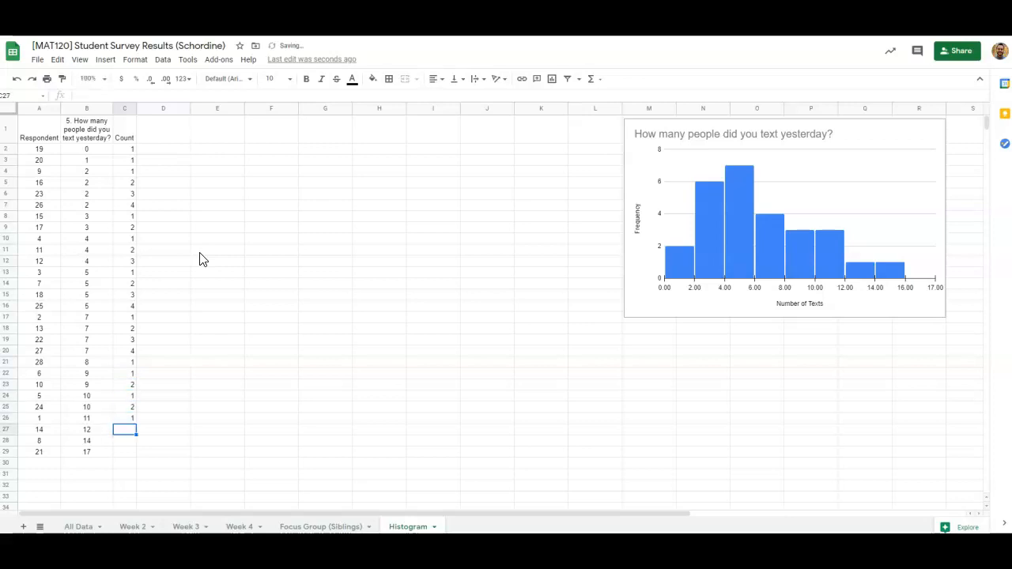
text(1)
key(Return)
text(1)
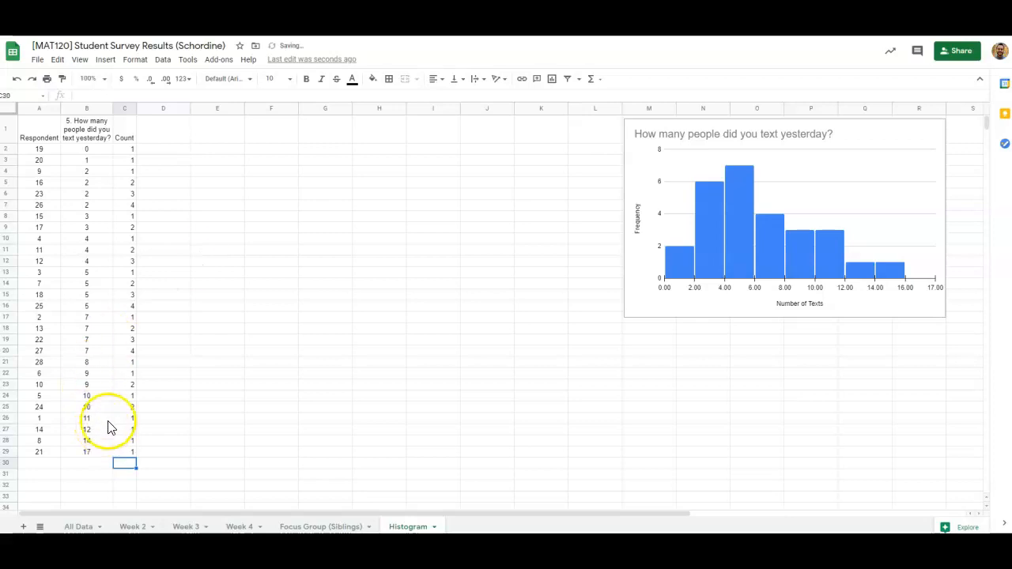
Step: Center the contents of the Count column horizontally
click(125, 108)
click(447, 97)
click(237, 229)
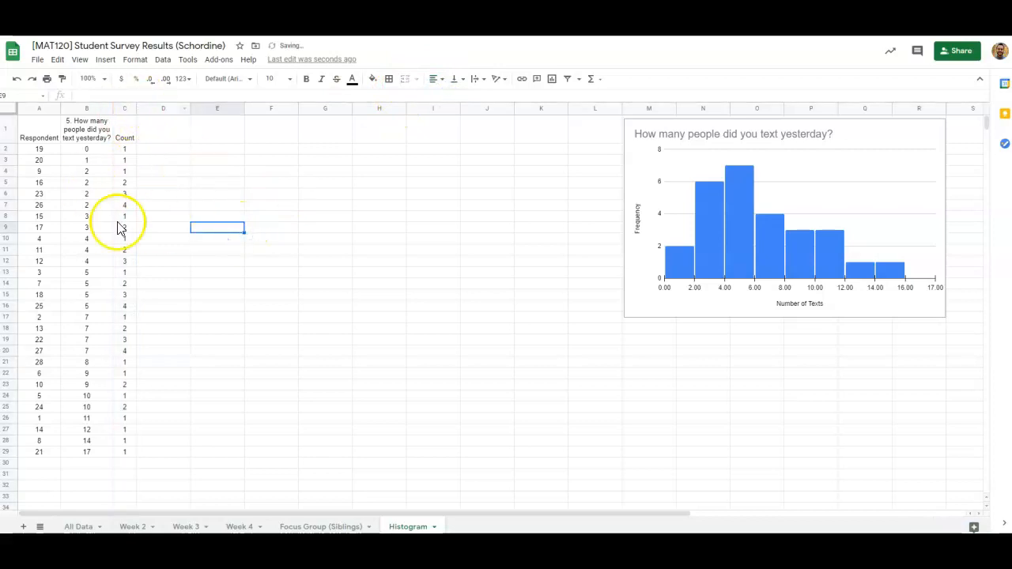
Step: Insert a chart from the texting responses and their counts in B1:C29
drag(95, 136, 119, 452)
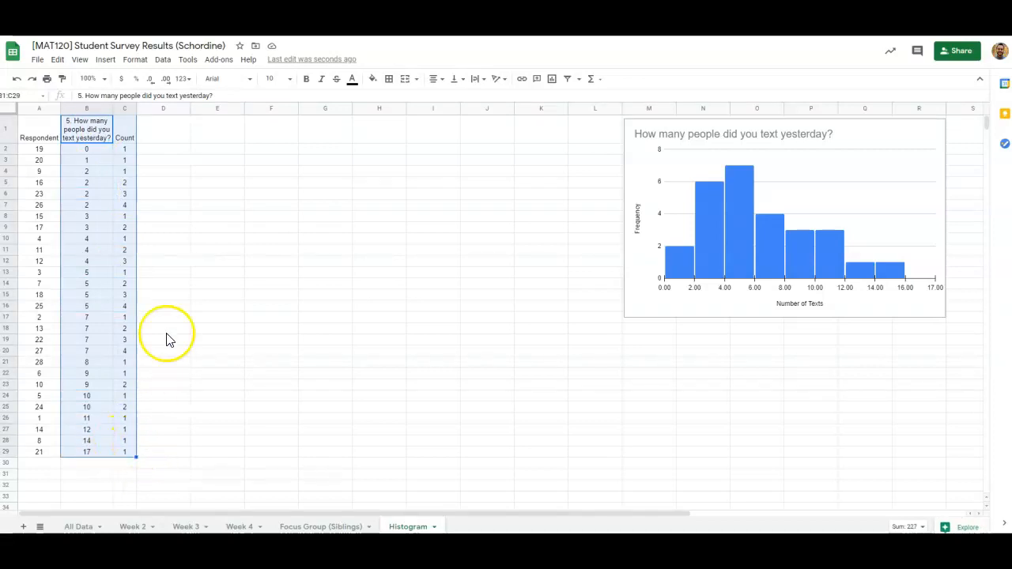
click(109, 61)
click(139, 215)
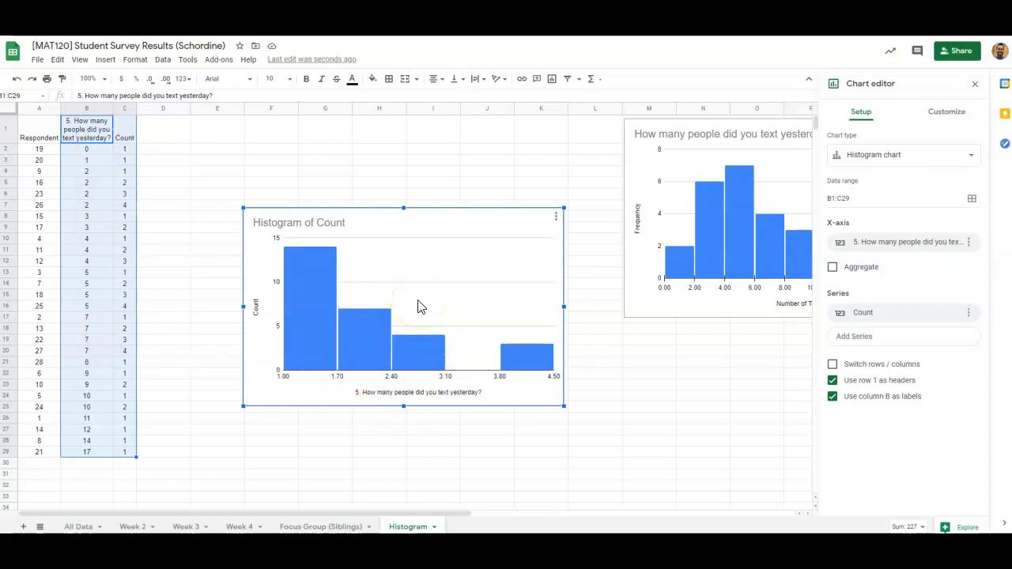
Step: Change the new chart to a scatter chart and widen it on both sides to fill the space between the data and the histogram
click(933, 154)
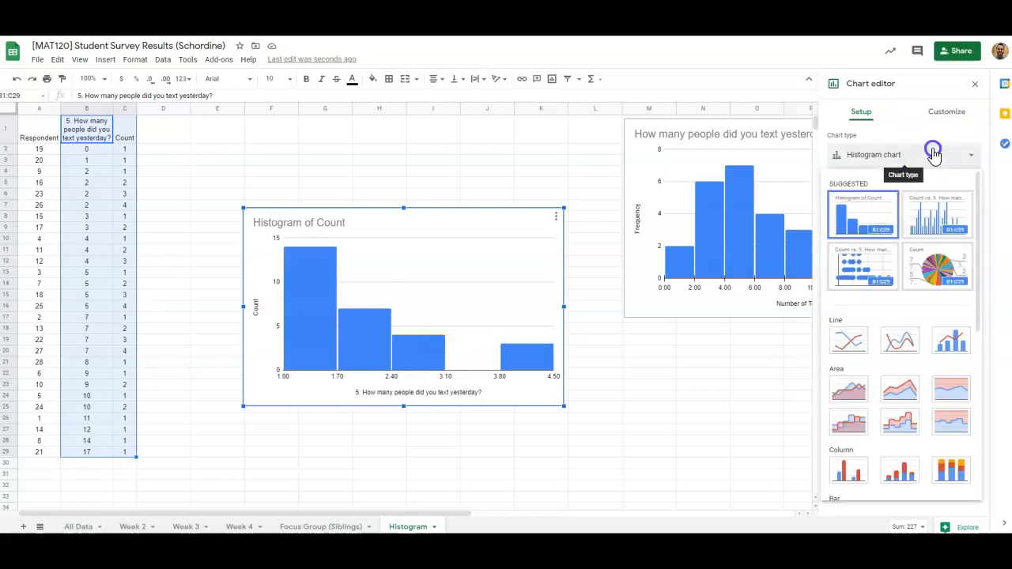
drag(978, 199, 987, 390)
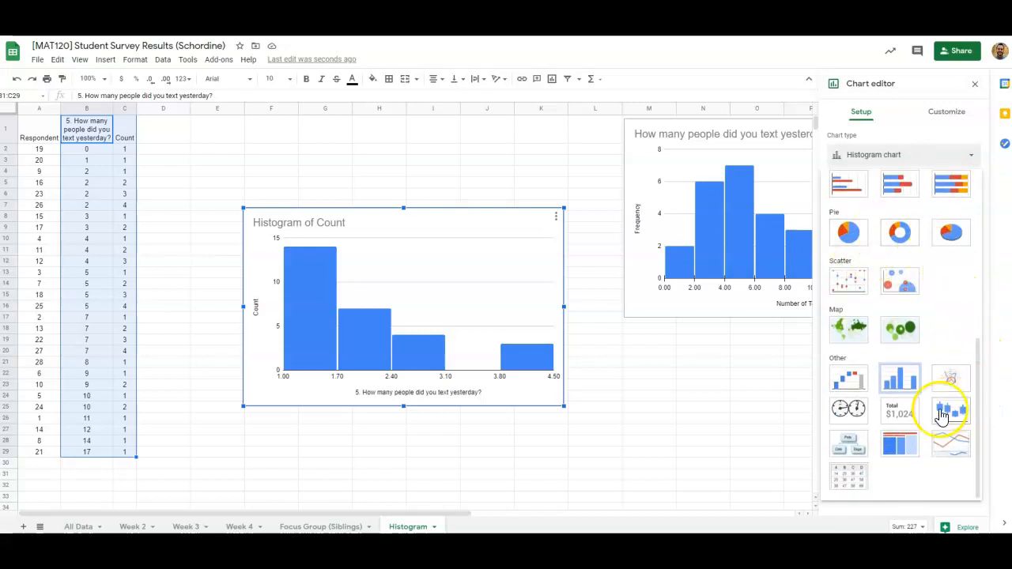
click(849, 282)
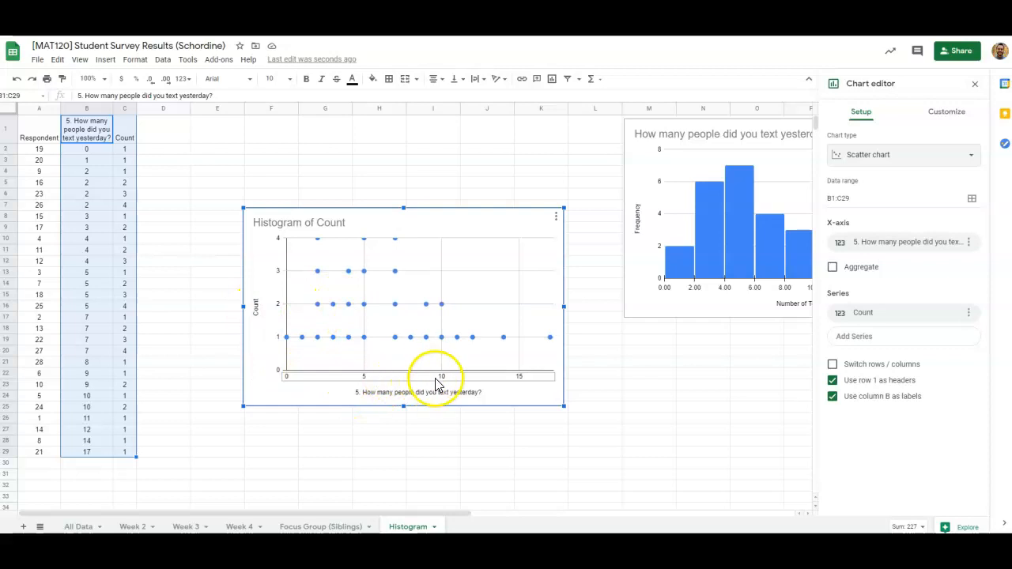
drag(564, 307, 621, 308)
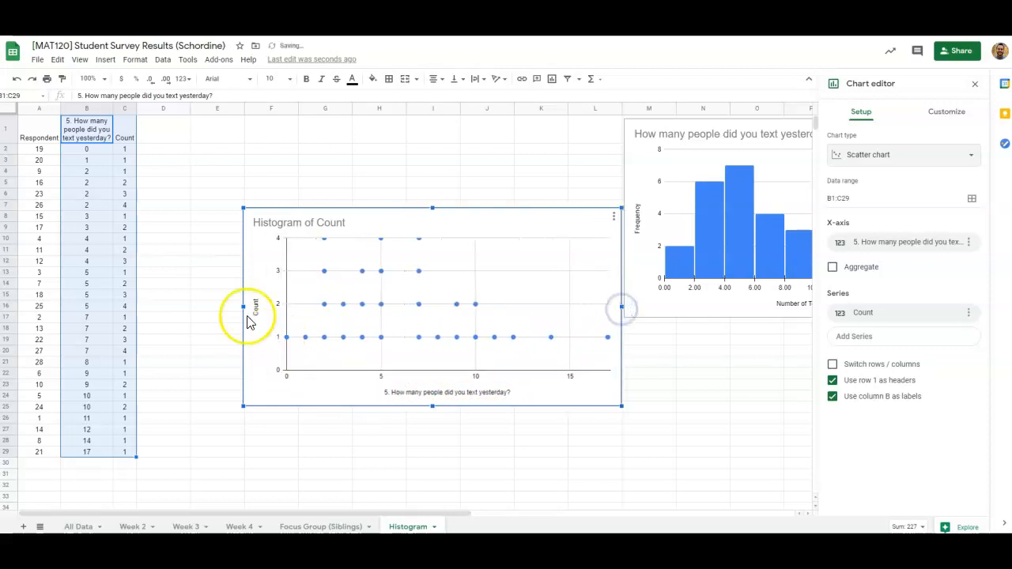
drag(243, 307, 181, 310)
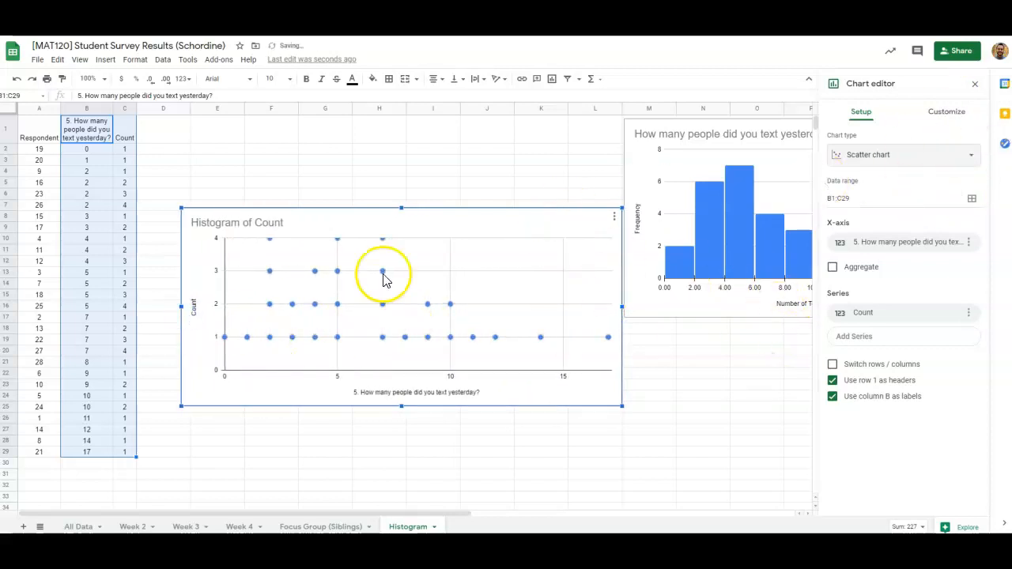
Step: Set the scatter chart's horizontal axis to a minimum of 0 and a maximum of 20
click(953, 111)
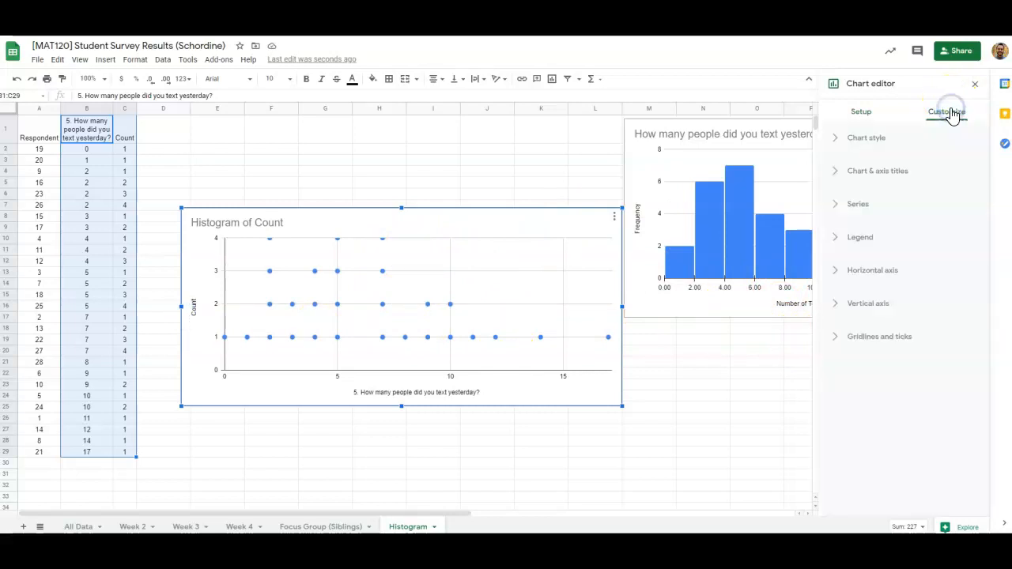
click(876, 272)
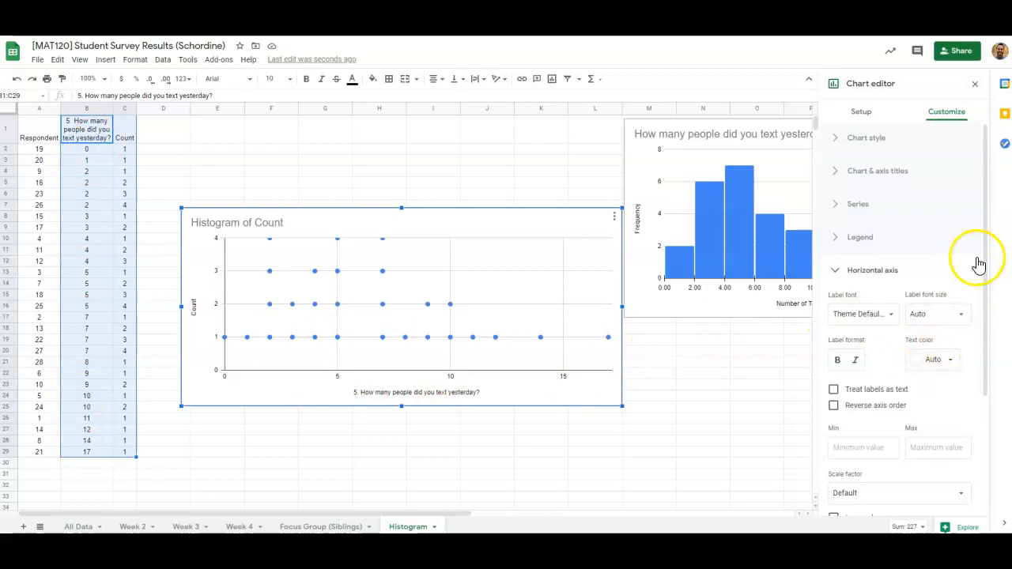
drag(984, 261, 992, 339)
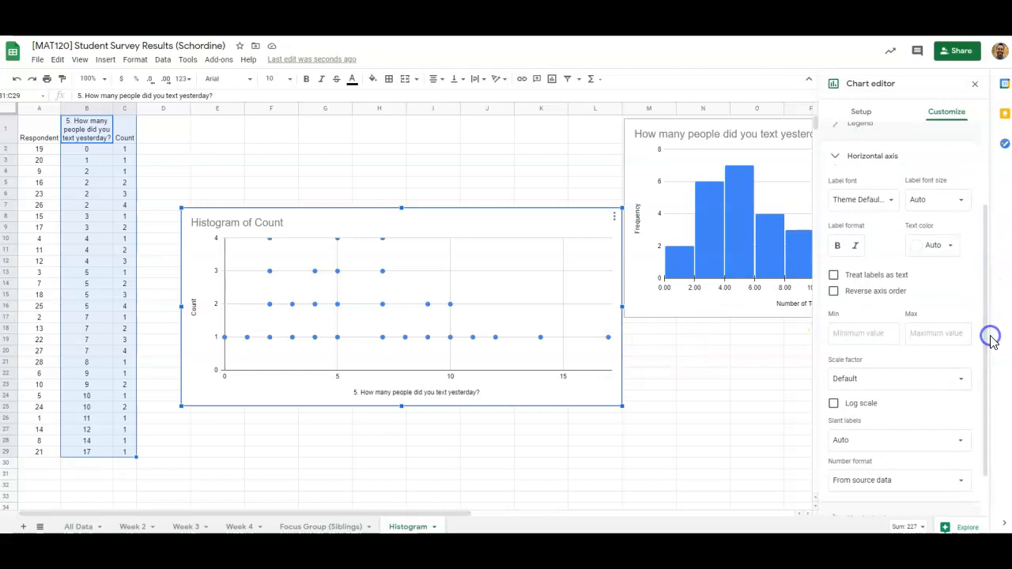
click(871, 331)
text(0)
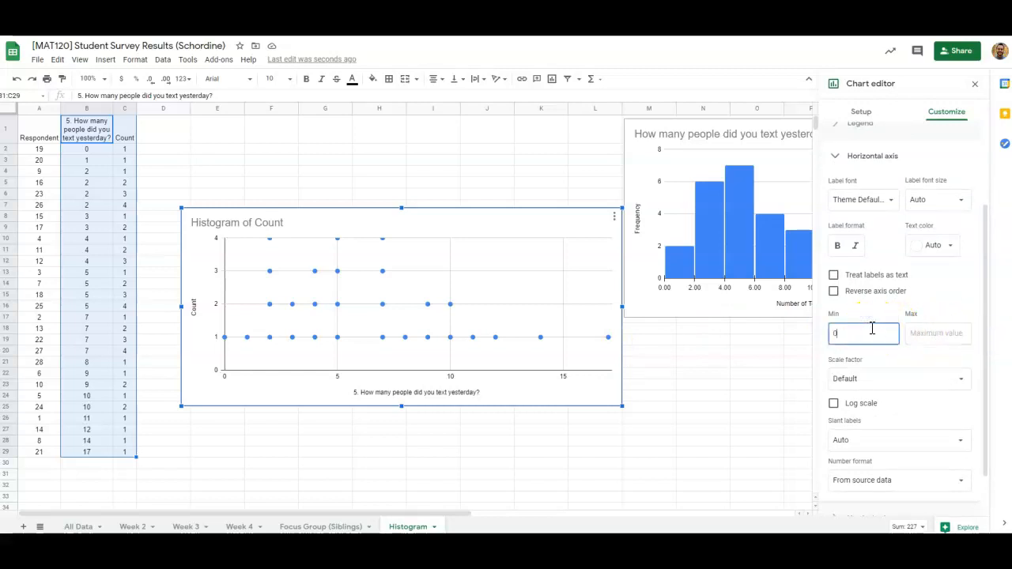
click(922, 332)
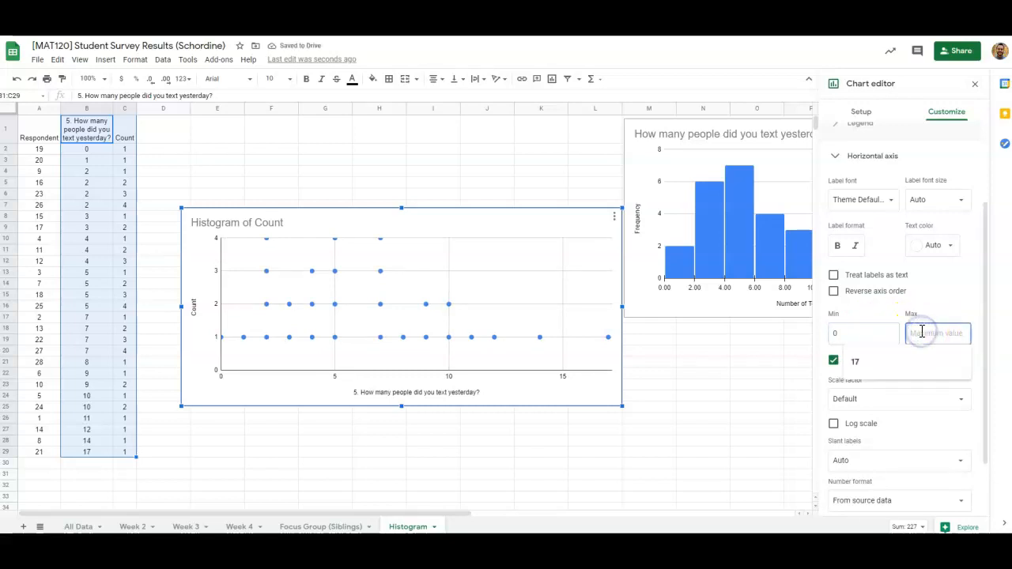
text(20)
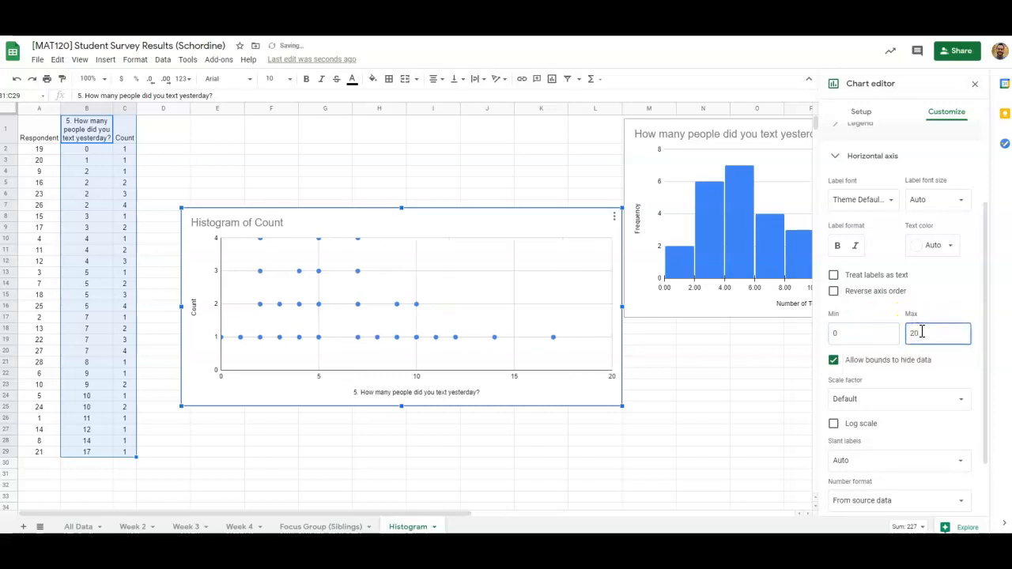
Step: Turn off allowing bounds to hide data on the scatter chart's horizontal axis, comparing the plot with the option on and off
click(835, 361)
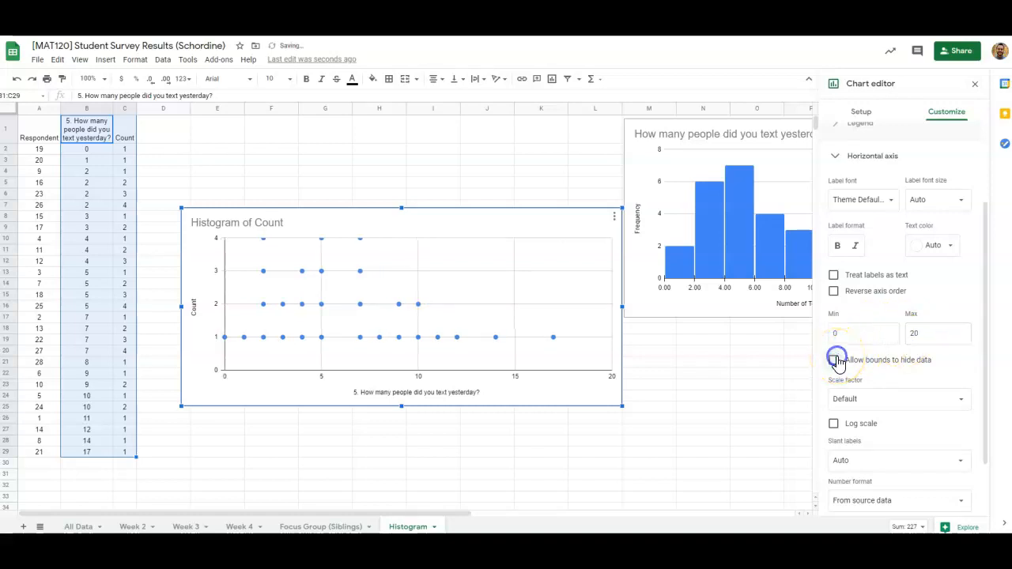
click(835, 362)
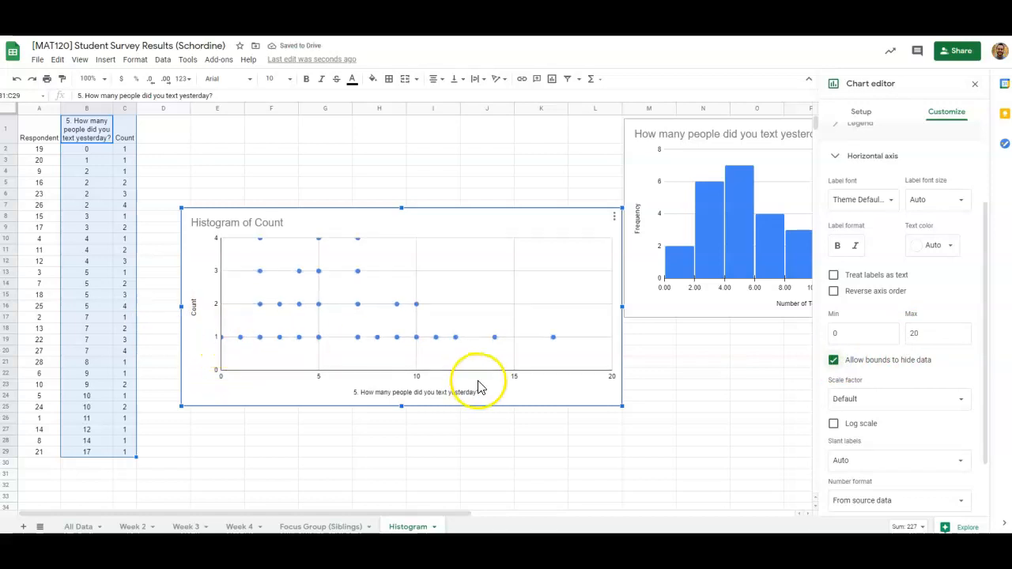
click(835, 362)
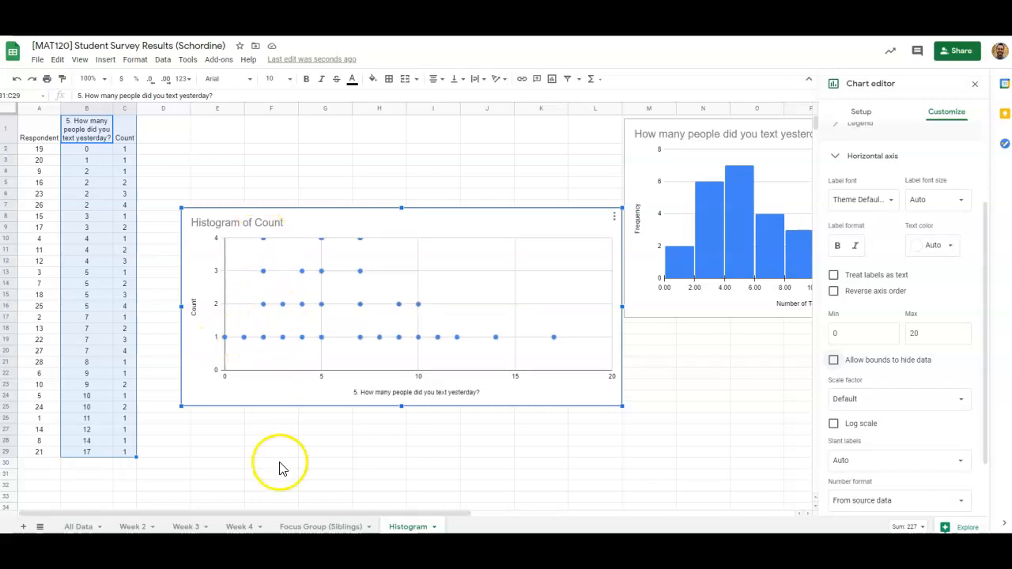
Step: Set the scatter chart's vertical axis from 0 to 5 without letting bounds hide data, and close the chart editor
click(868, 156)
click(859, 306)
drag(986, 271, 978, 370)
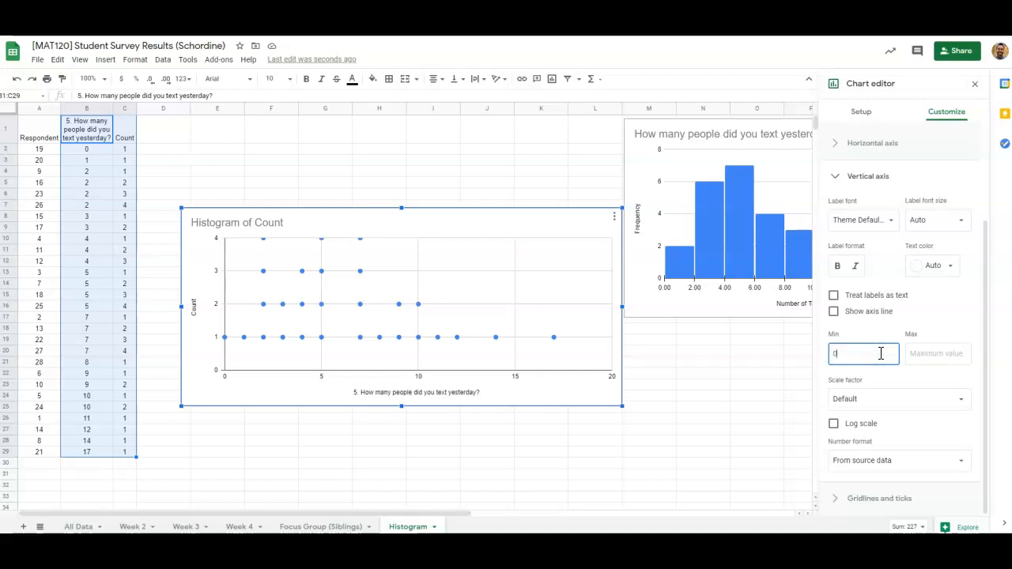
click(922, 353)
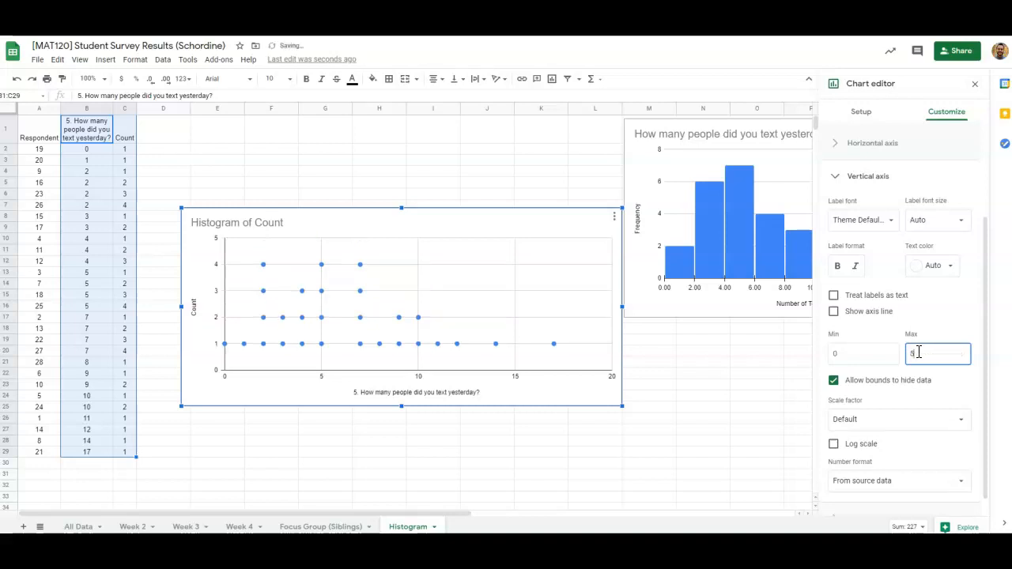
click(833, 380)
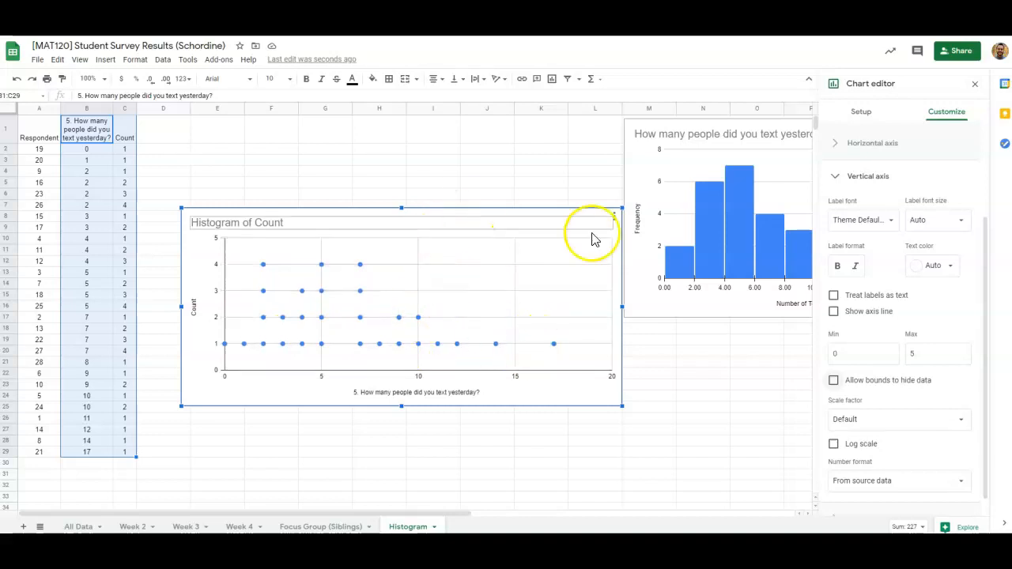
click(553, 182)
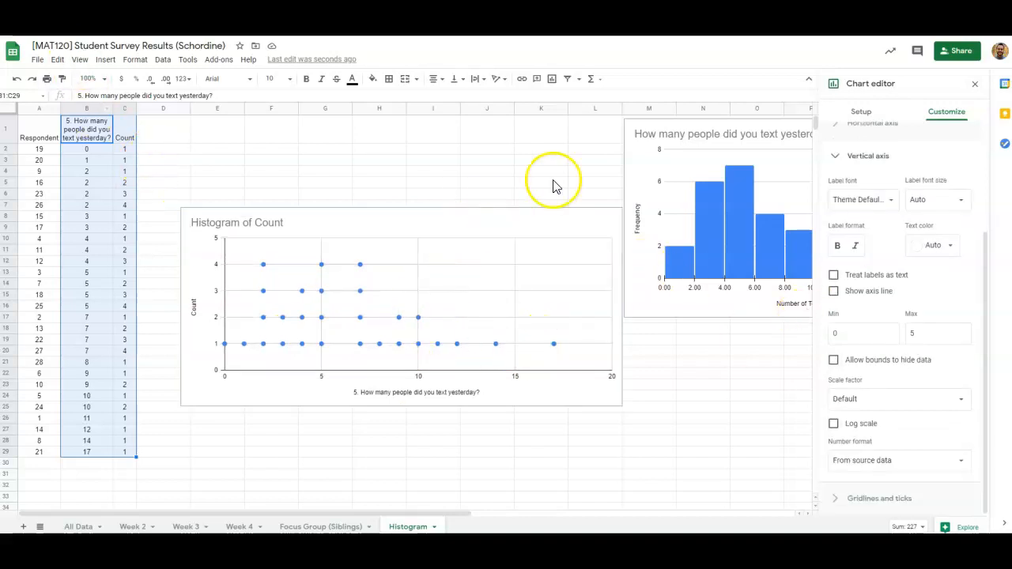
click(977, 86)
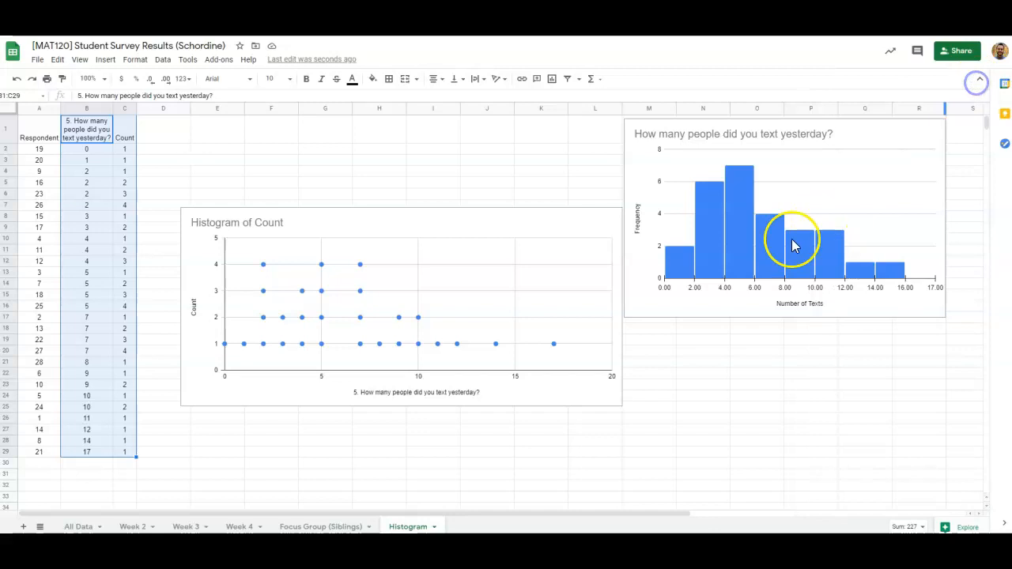
Step: Move the scatter chart up level with the histogram and narrow it from its left edge so it starts in column F
click(526, 224)
drag(492, 214, 483, 129)
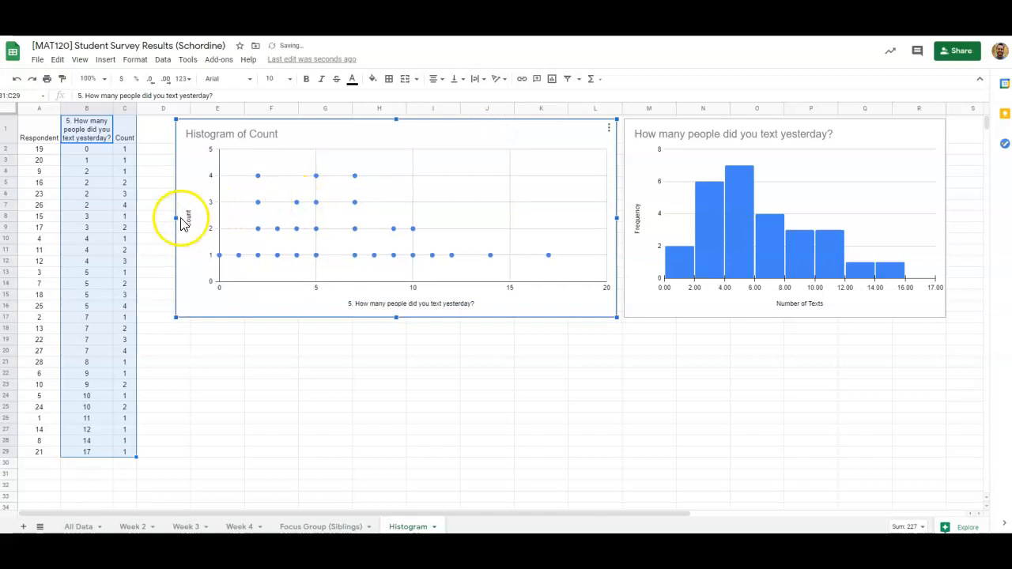
drag(177, 216, 268, 213)
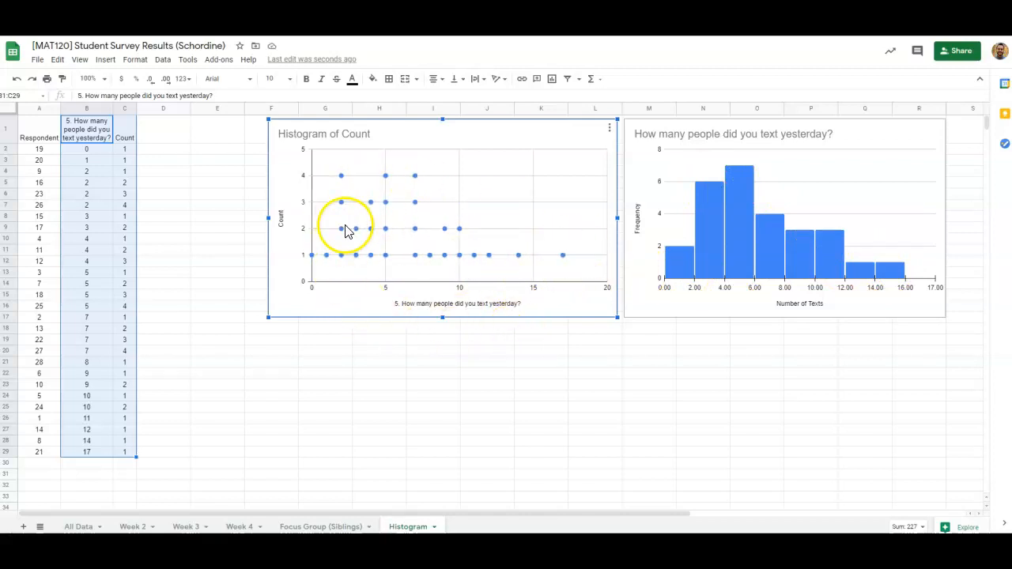
Step: Change the scatter chart's horizontal axis title to "Texts"
click(450, 138)
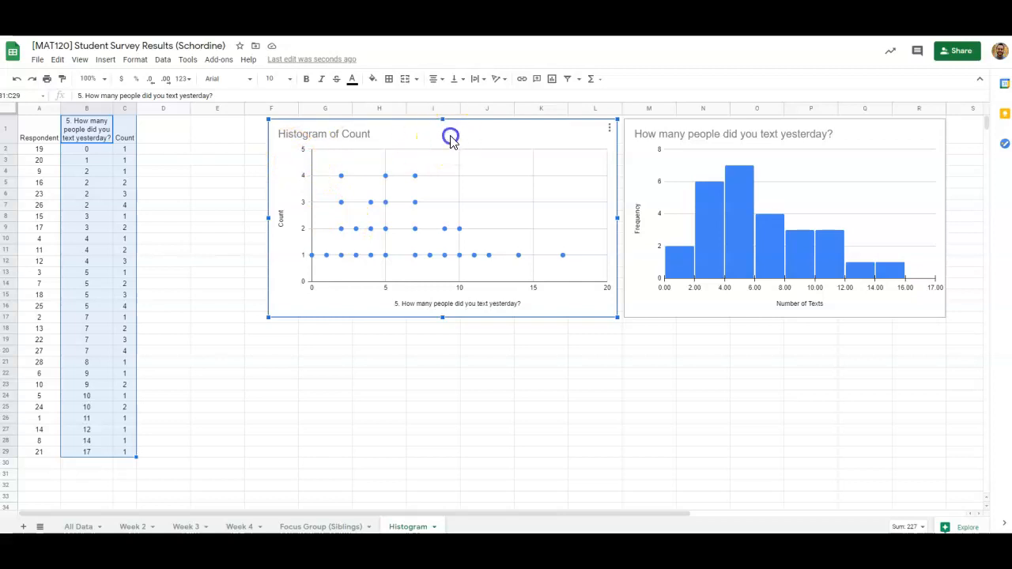
double_click(451, 136)
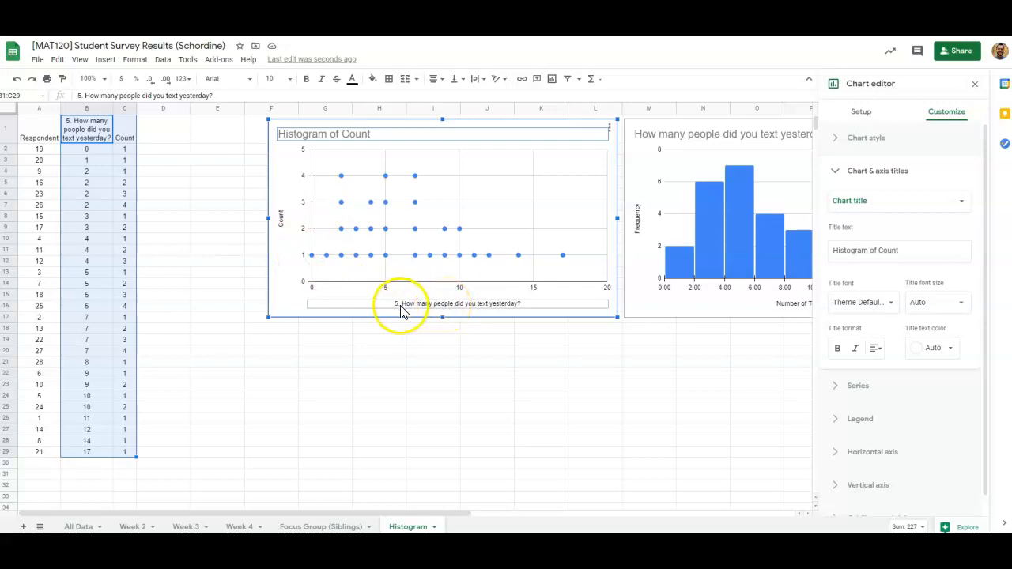
double_click(440, 304)
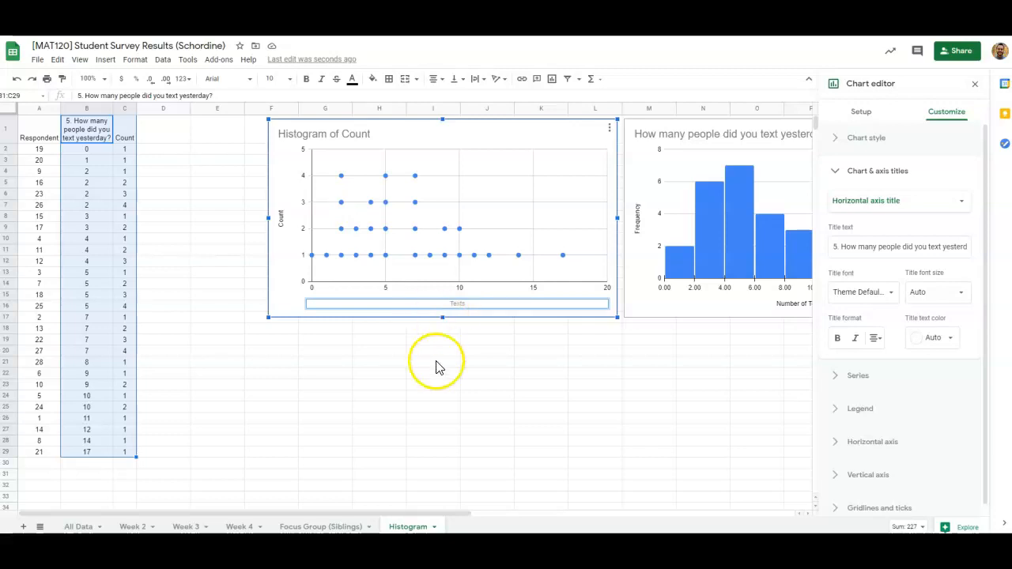
click(360, 132)
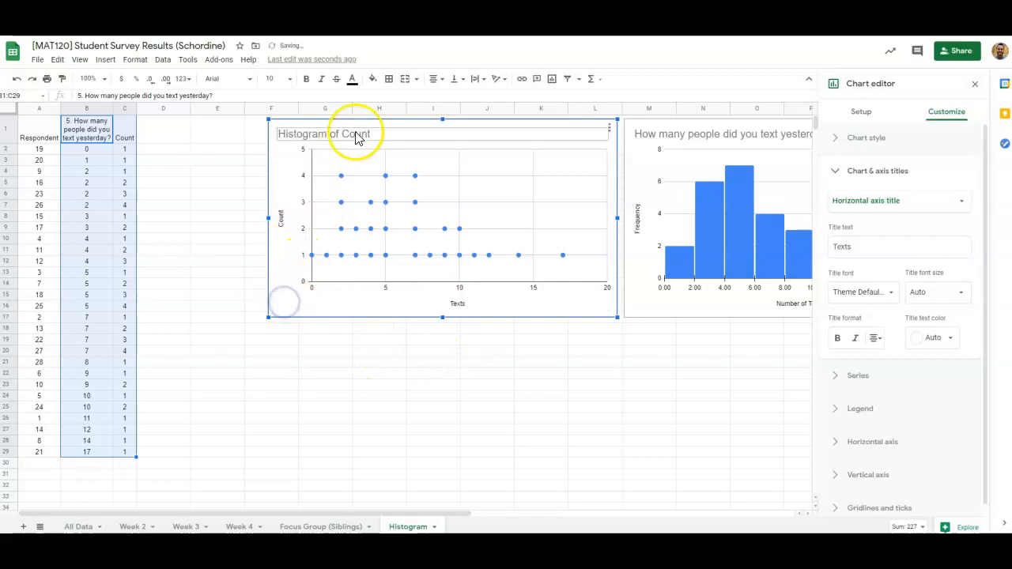
Step: Change the scatter chart's title to "How many people did you text yesterday?"
double_click(350, 131)
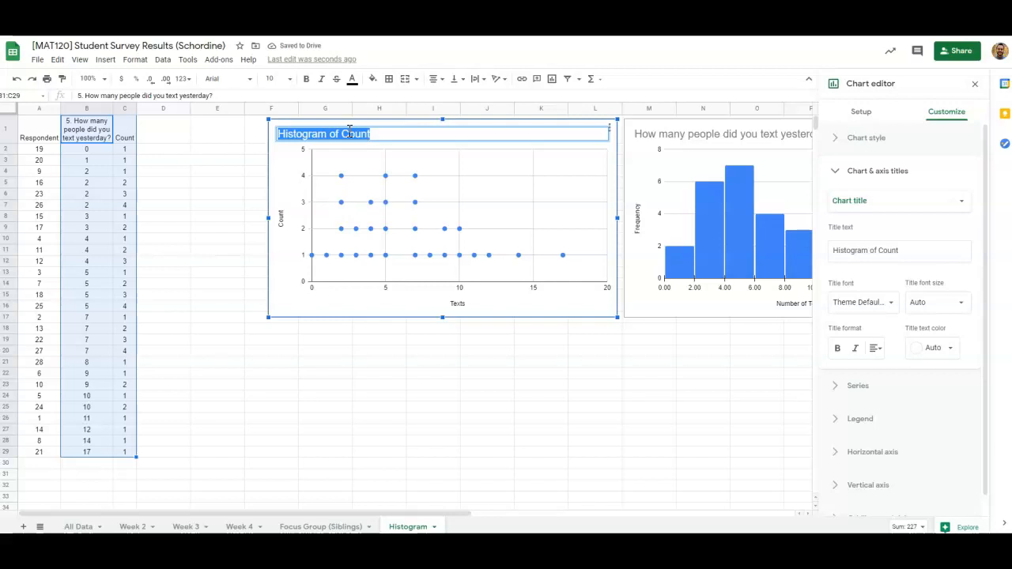
text(H)
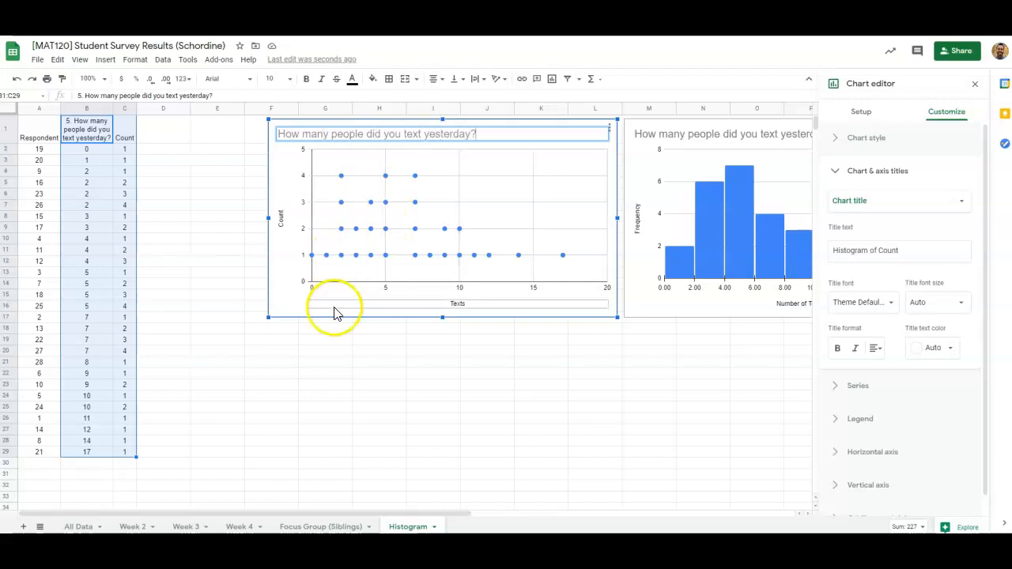
click(283, 300)
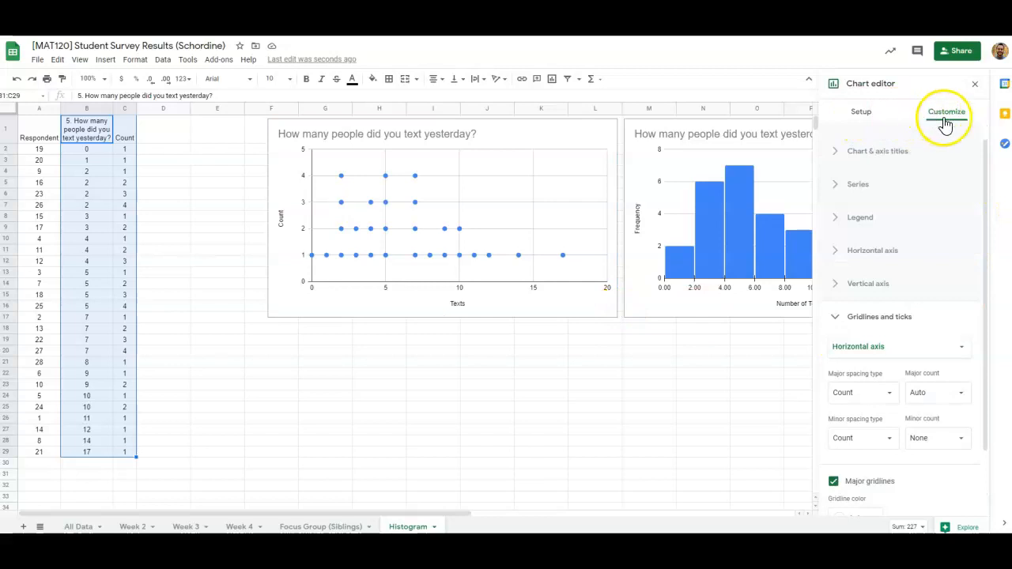
Step: Set the scatter chart's horizontal axis to Step spacing with a major step of 1, trying 2 in between, and hide that axis's major gridlines
scroll(944, 204, up, 1)
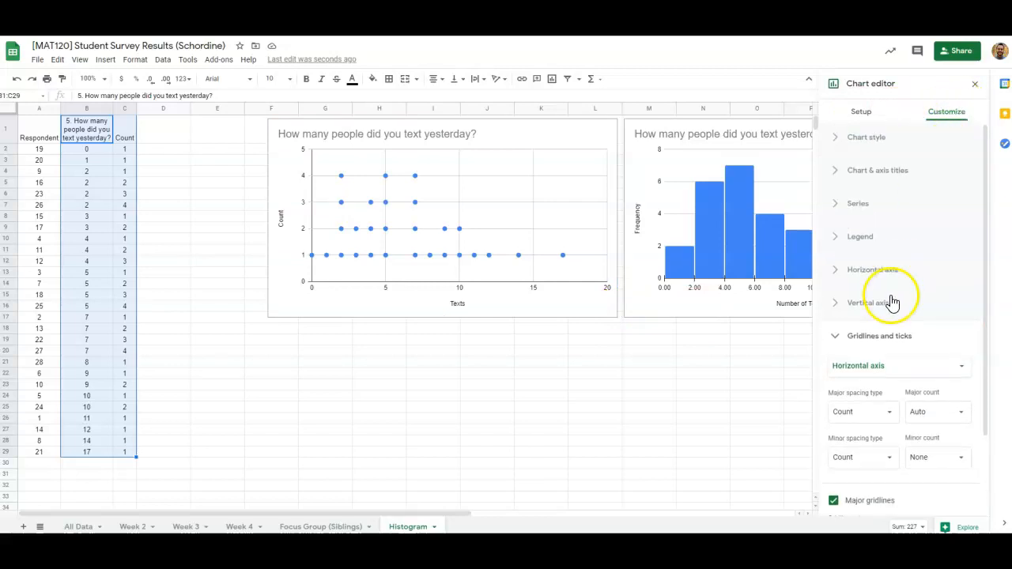
click(889, 340)
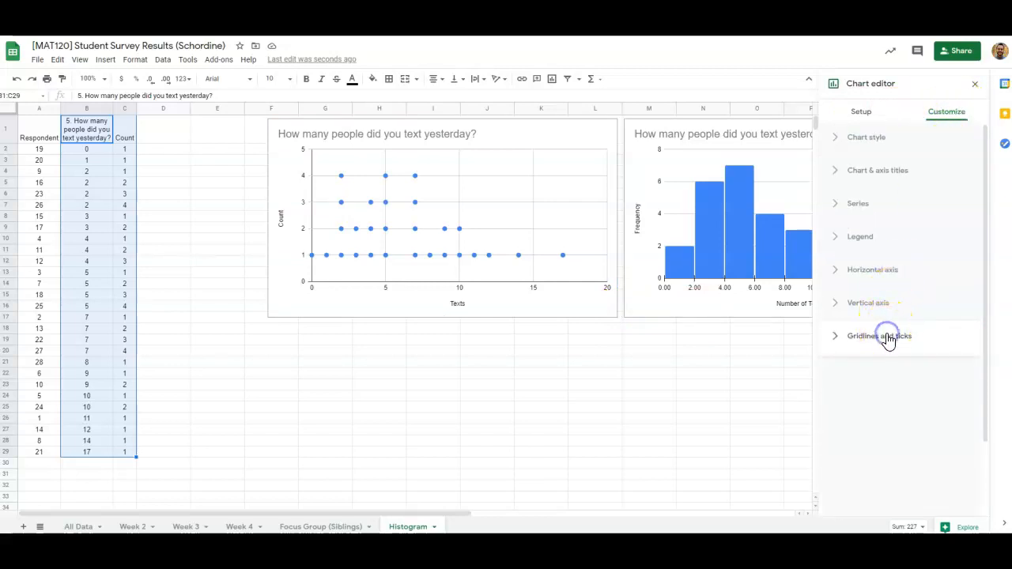
click(889, 340)
drag(986, 159, 989, 319)
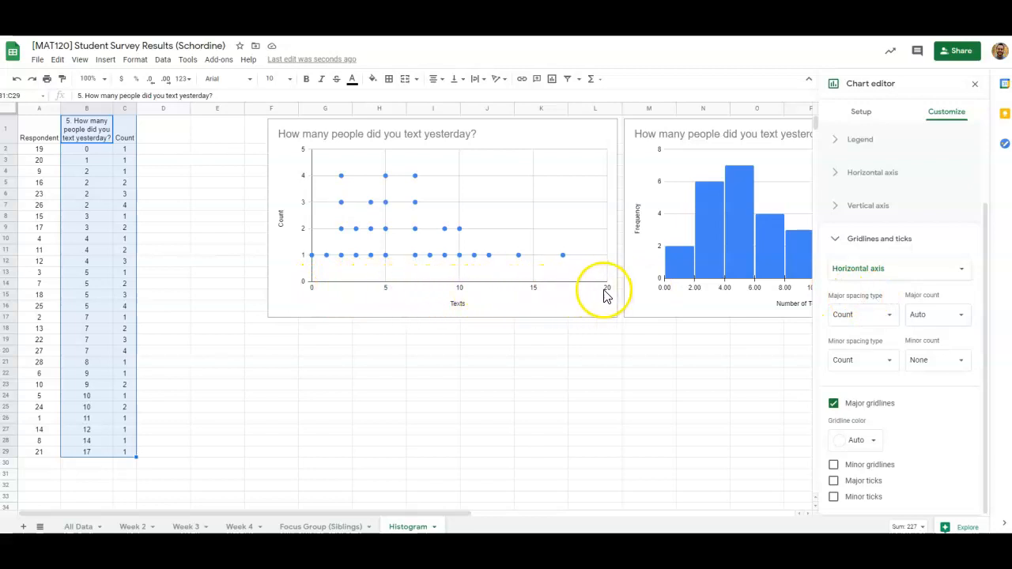
click(857, 315)
click(864, 296)
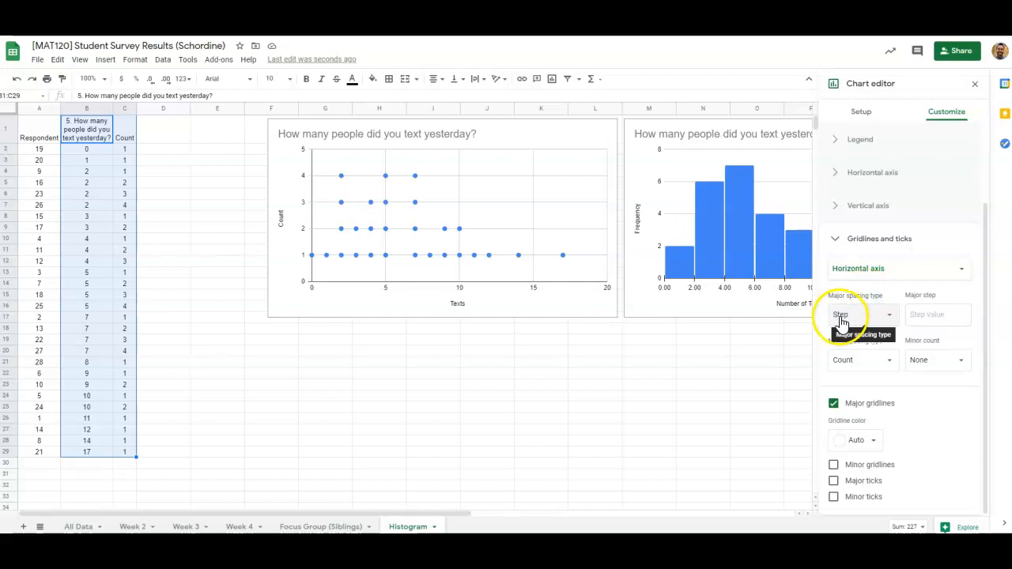
click(924, 314)
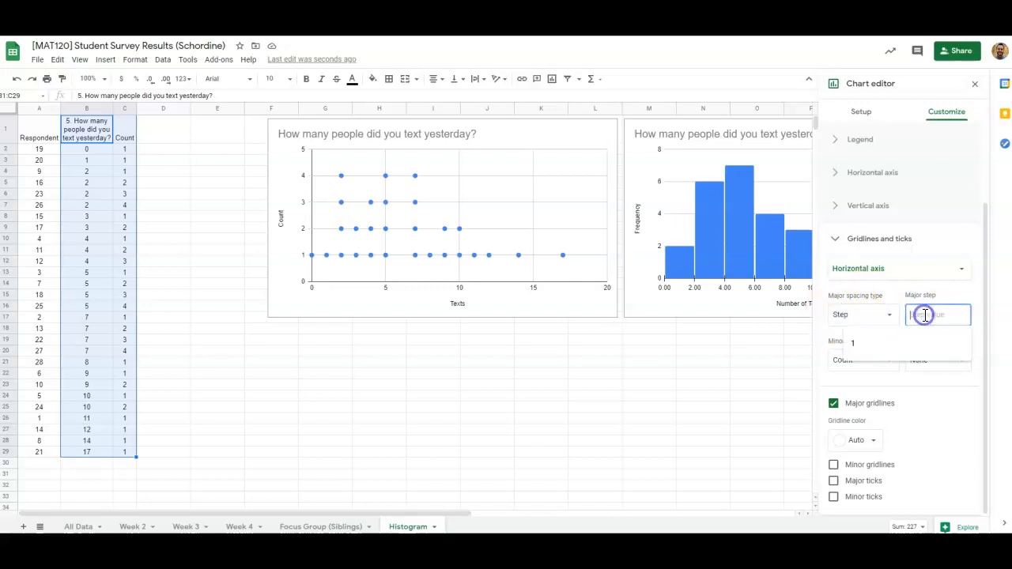
text(1)
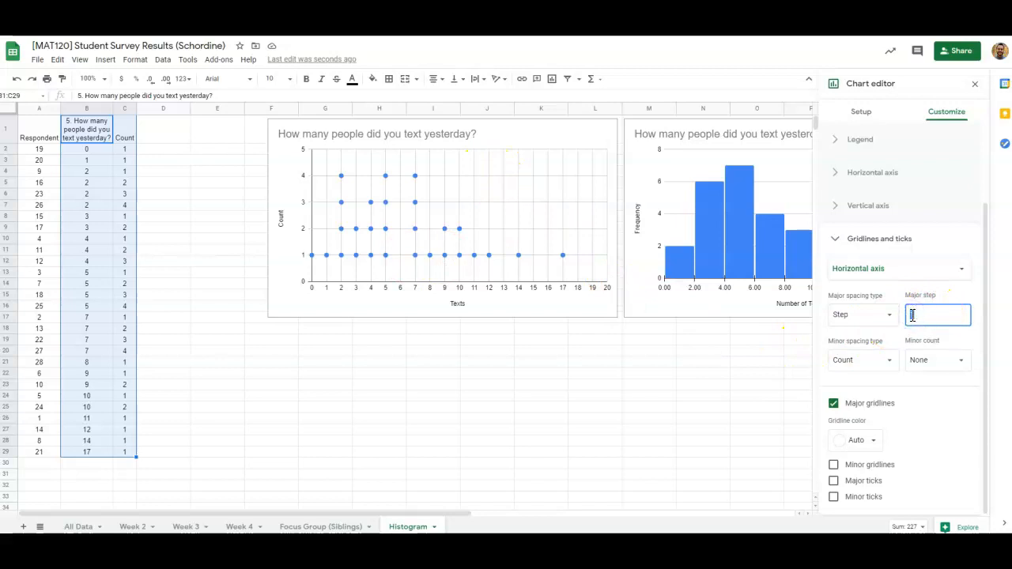
text(2)
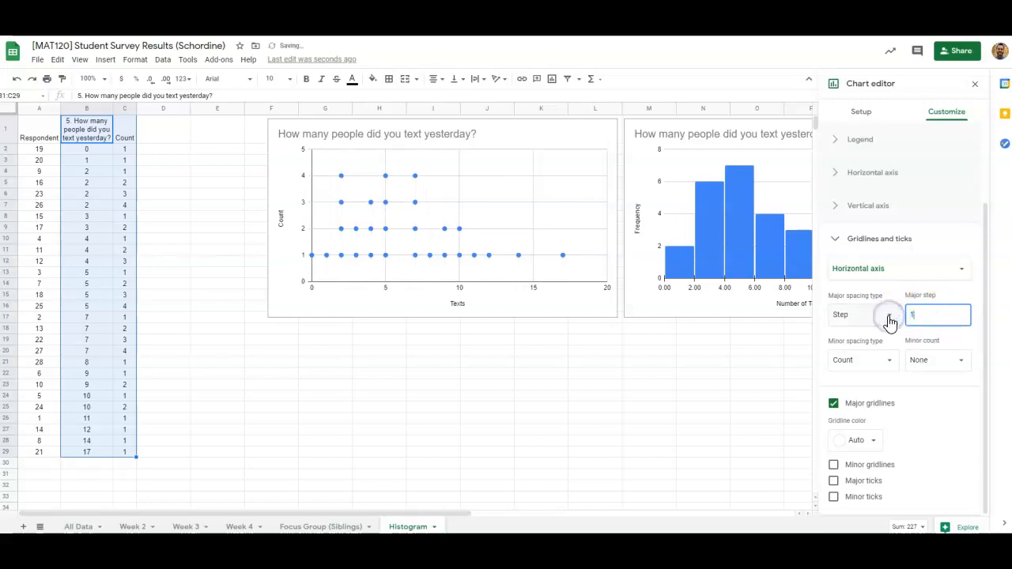
text(1)
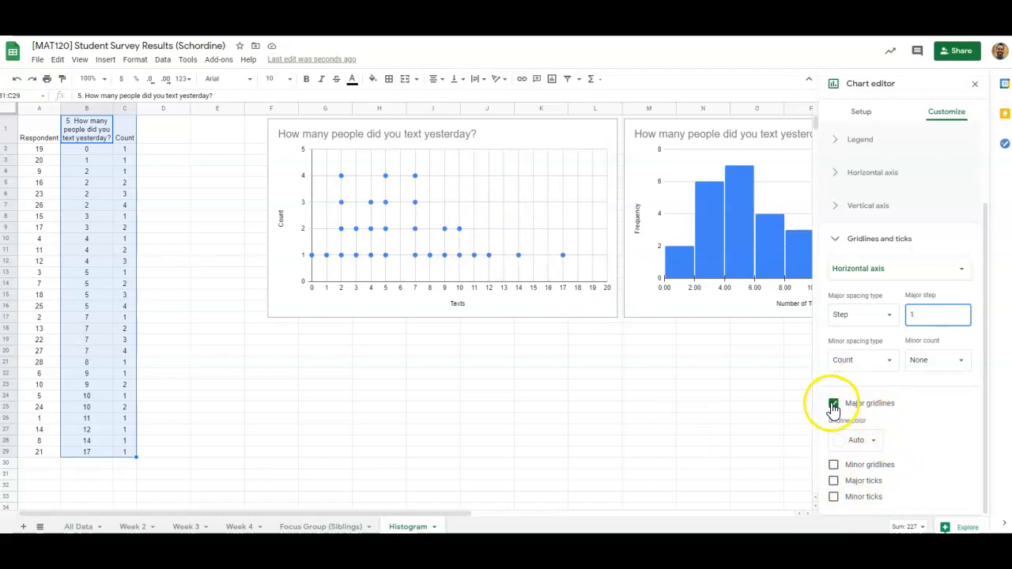
click(834, 405)
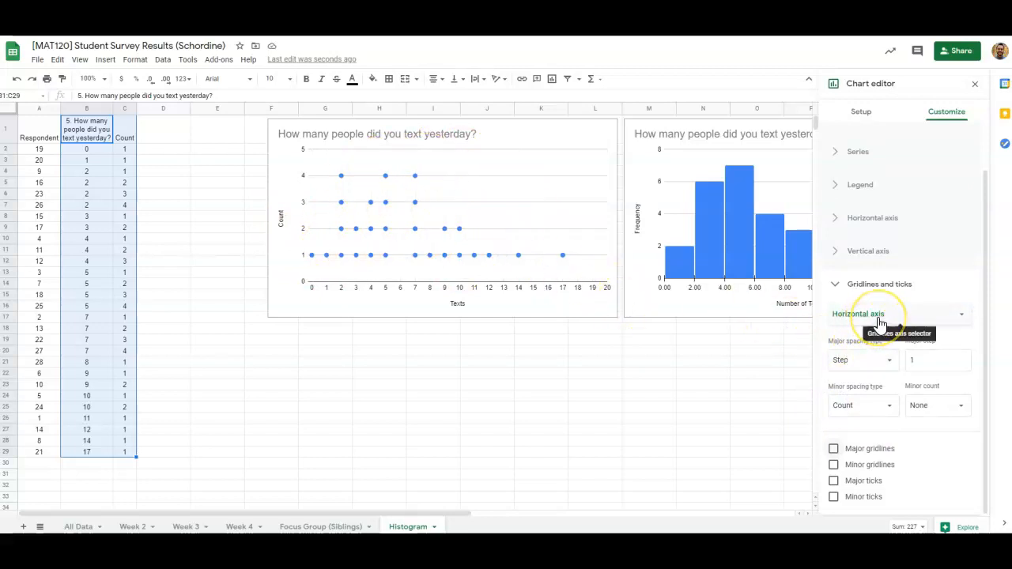
Step: Hide the scatter chart's vertical axis major gridlines to compare the look, and turn them back on
click(879, 317)
click(875, 334)
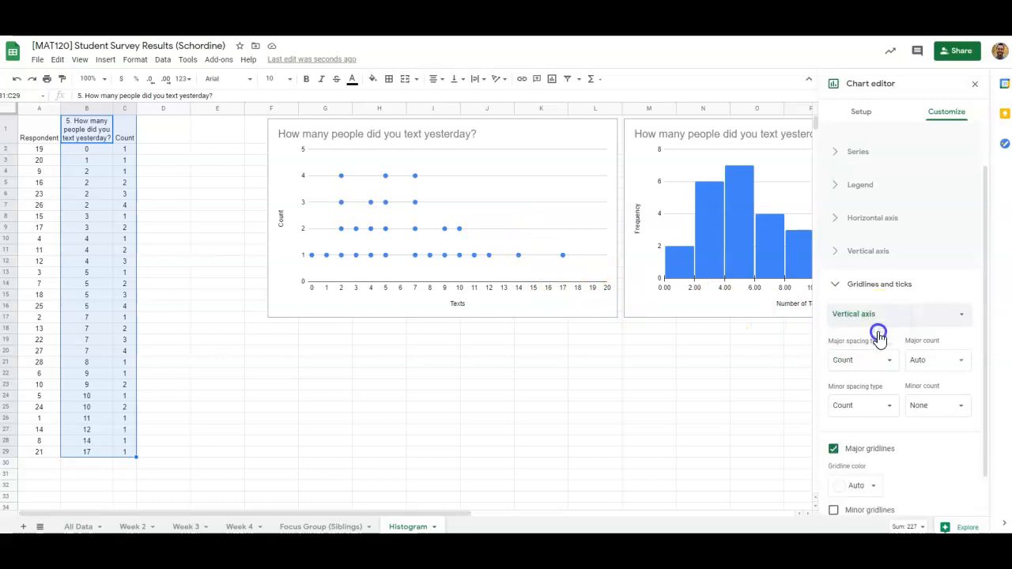
click(846, 449)
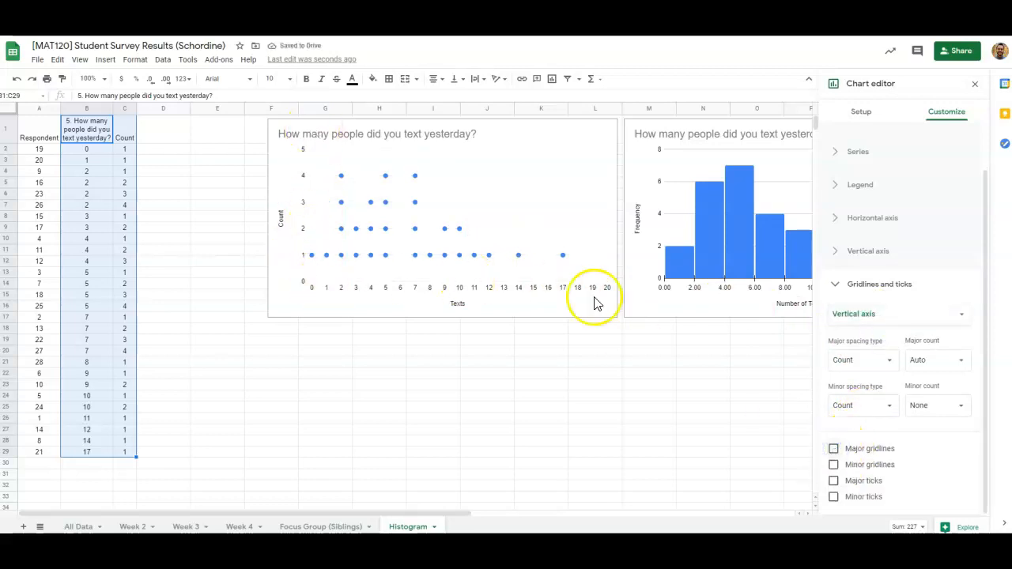
click(870, 316)
click(870, 314)
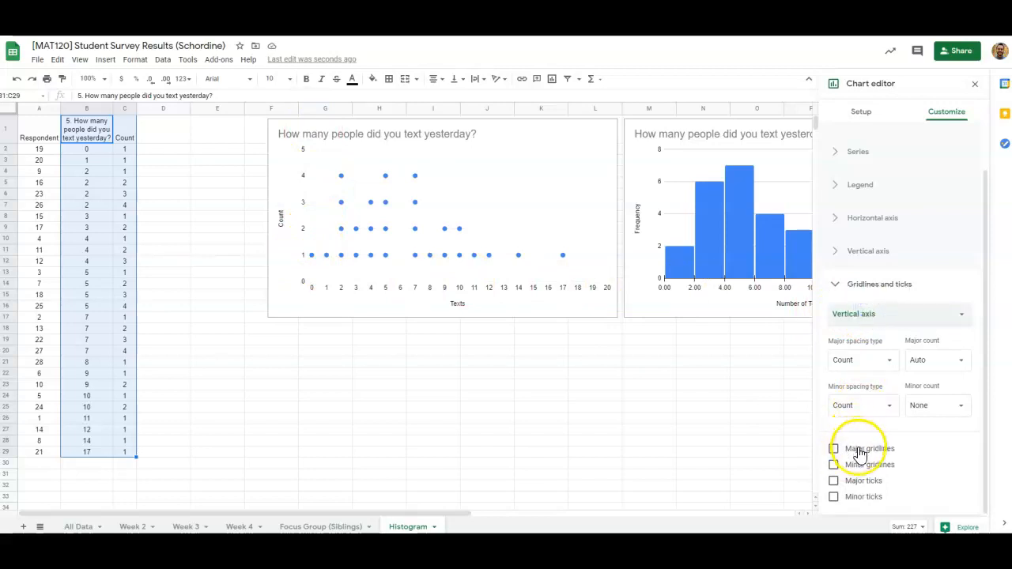
click(860, 452)
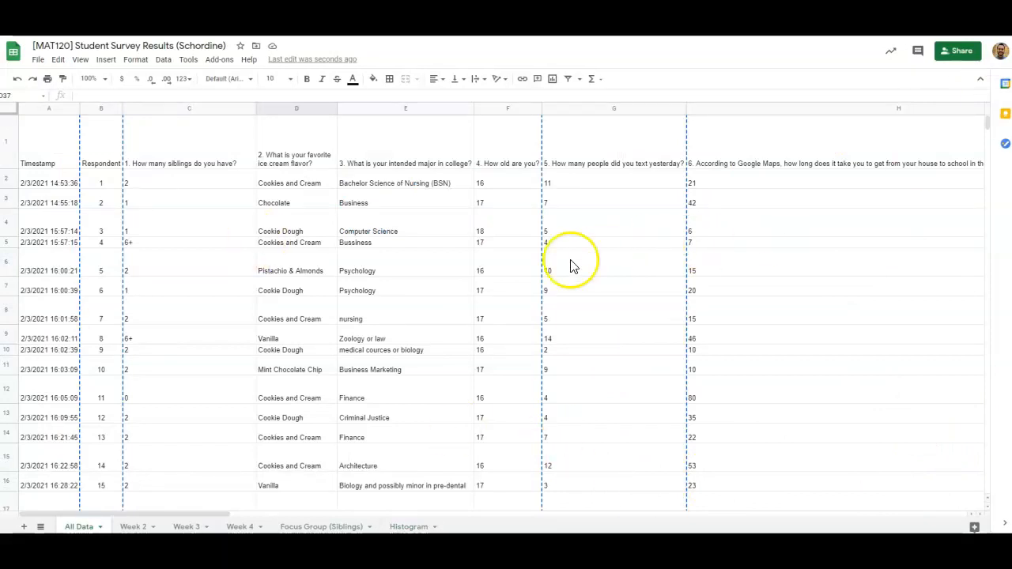
Step: Review the finished charts on the Week 2 and Histogram sheets, and return to the All Data sheet
click(145, 528)
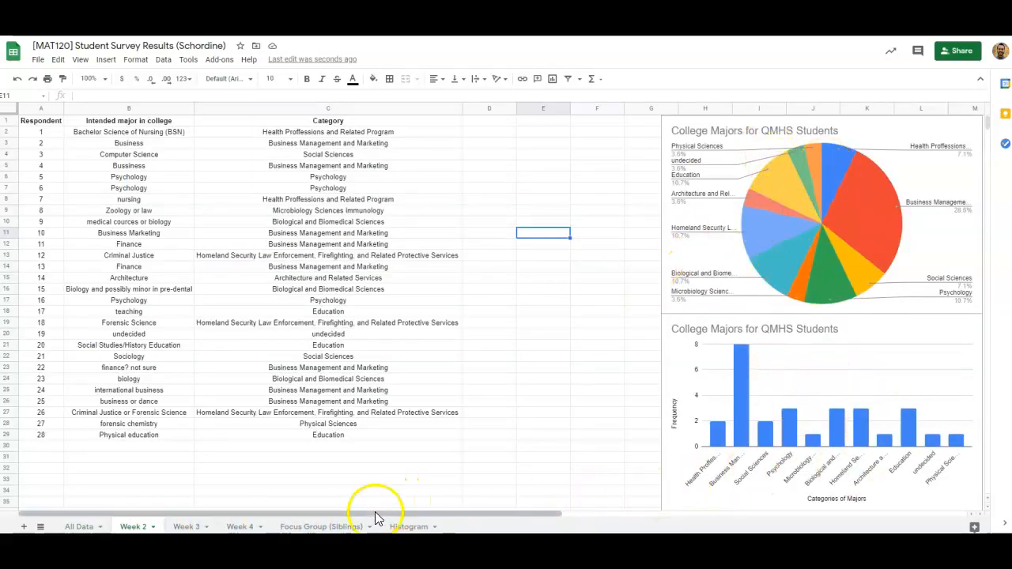
click(411, 526)
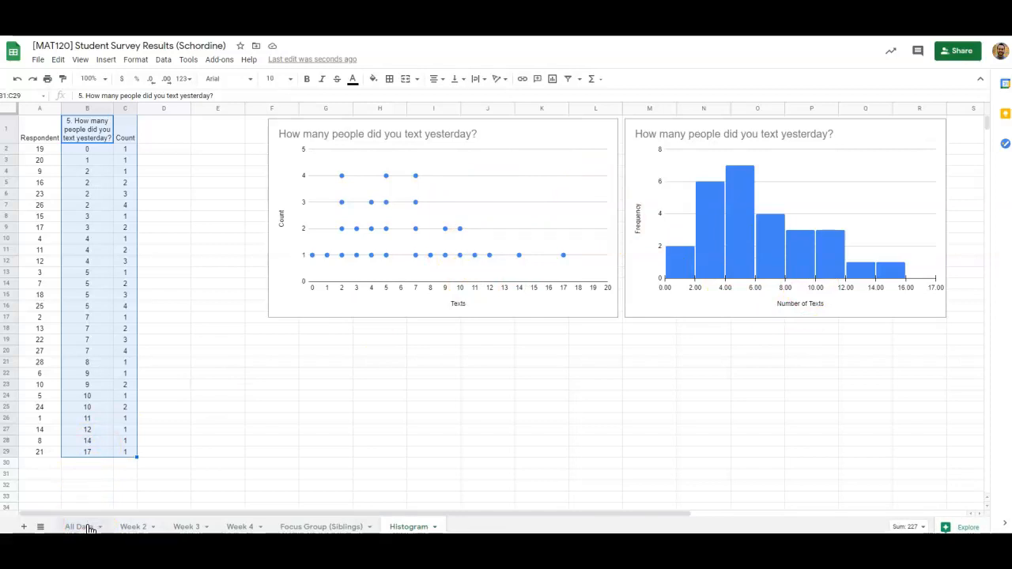
click(87, 526)
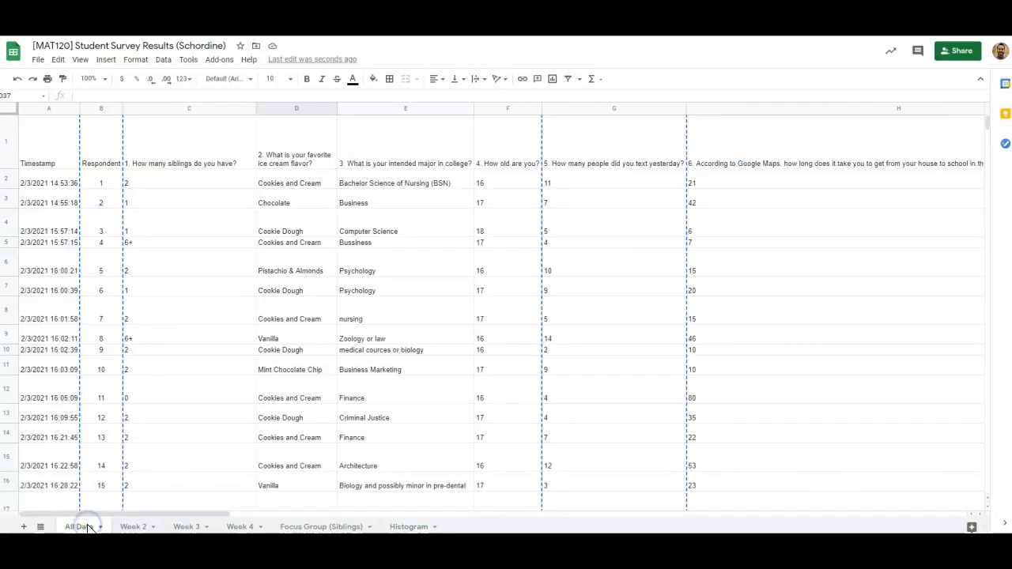